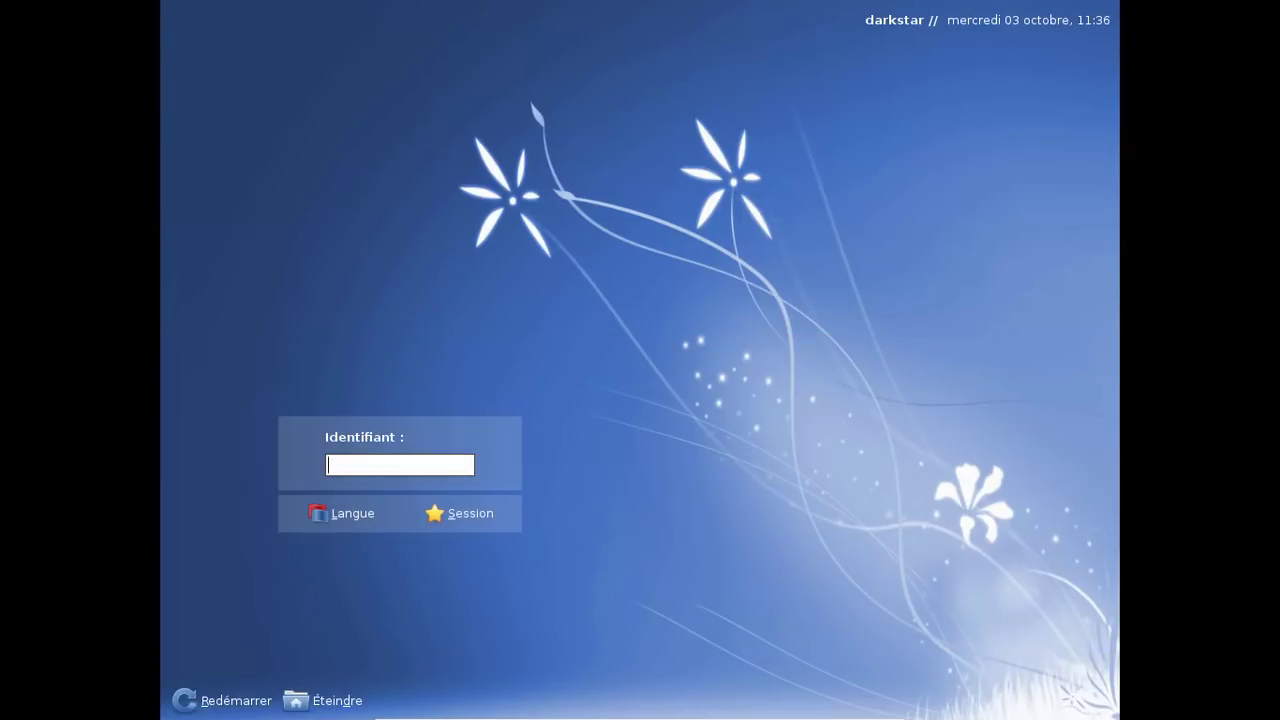
- Log in to the desktop session with the username and the account password
{"action": "key", "text": "Return"}
{"action": "type", "text": "********"}
{"action": "key", "text": "Return"}
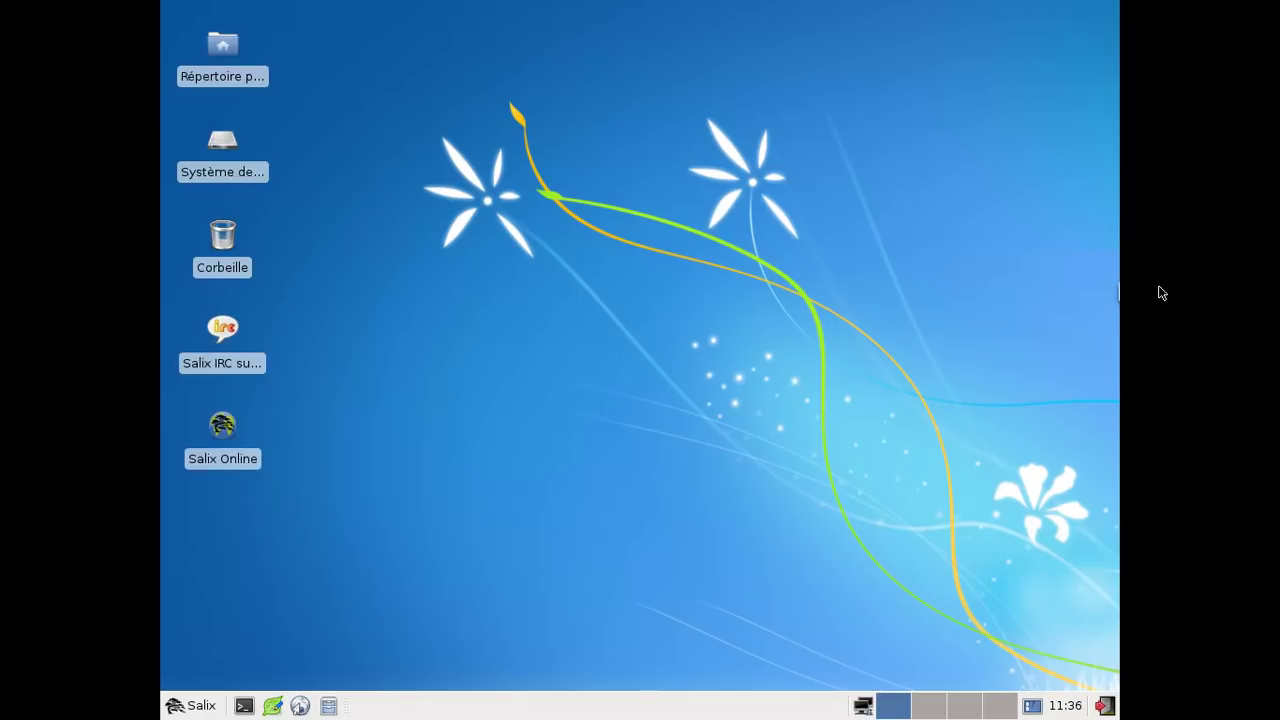
- Open the Wicd network manager, close its duplicate window, and try to connect the wired network with the wired-default profile
{"action": "mouse_move", "coordinate": [866, 712]}
{"action": "left_click", "coordinate": [866, 708]}
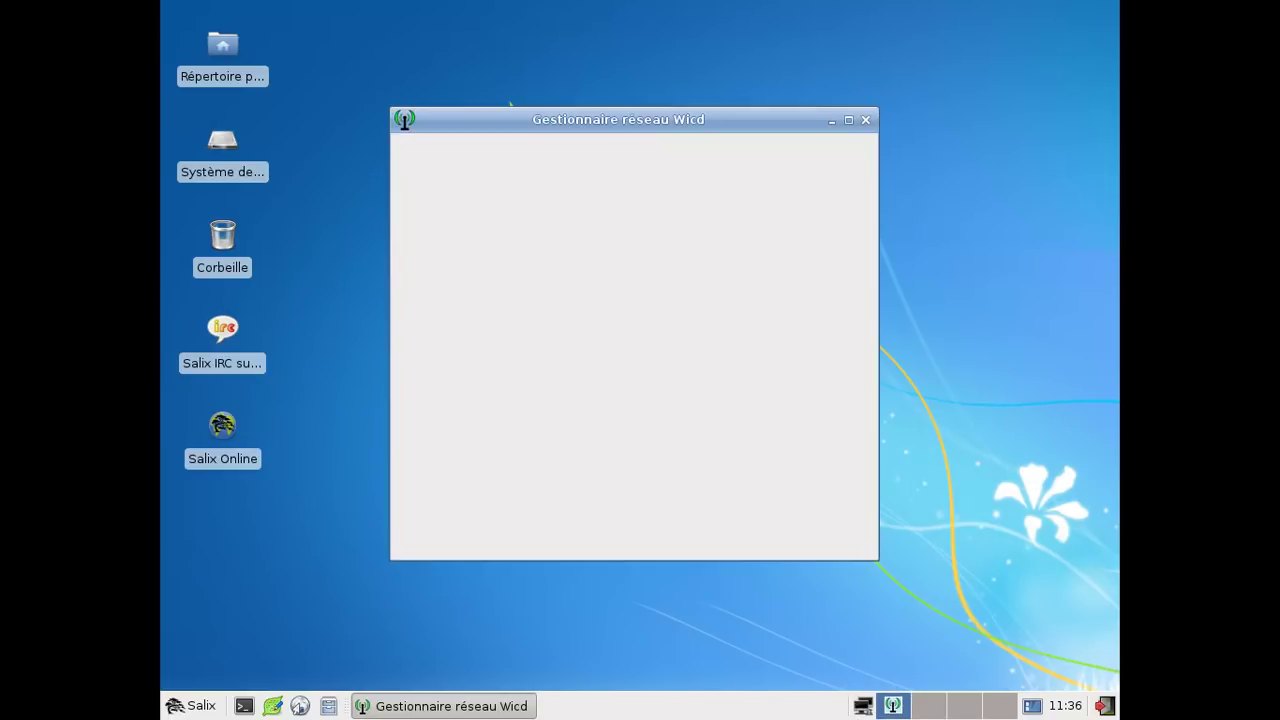
{"action": "left_click", "coordinate": [866, 120]}
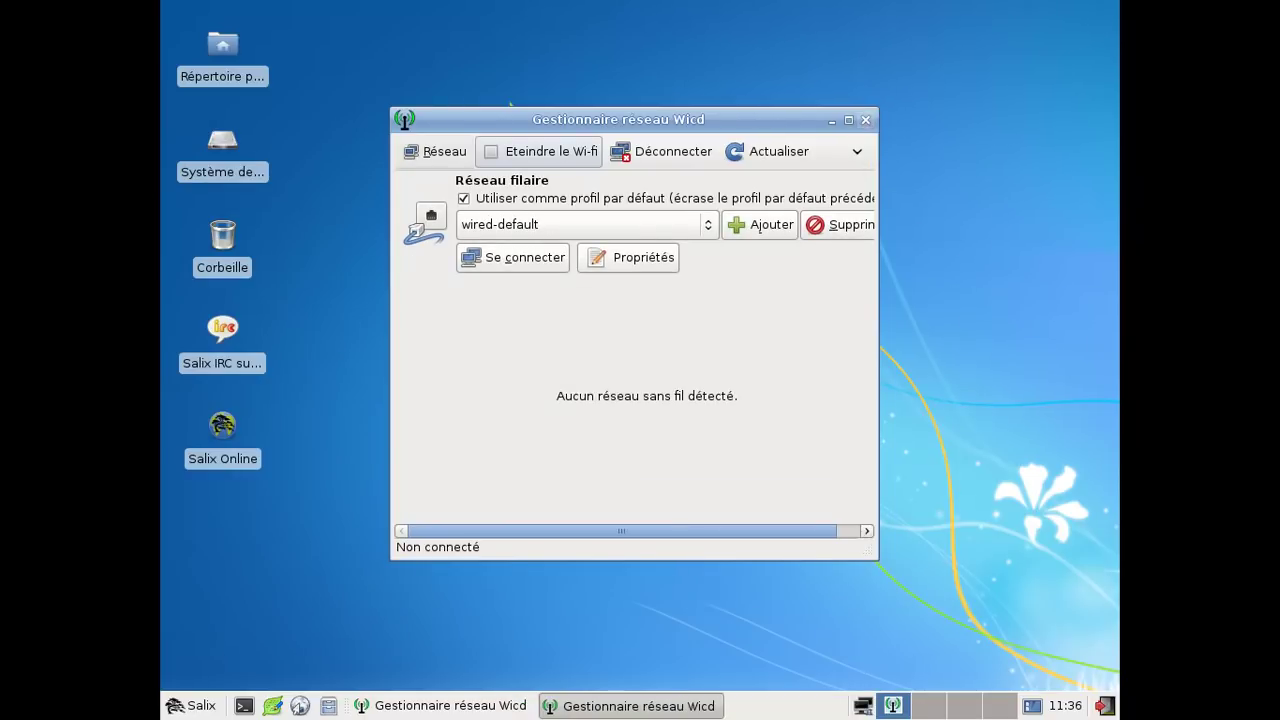
{"action": "left_click", "coordinate": [866, 120]}
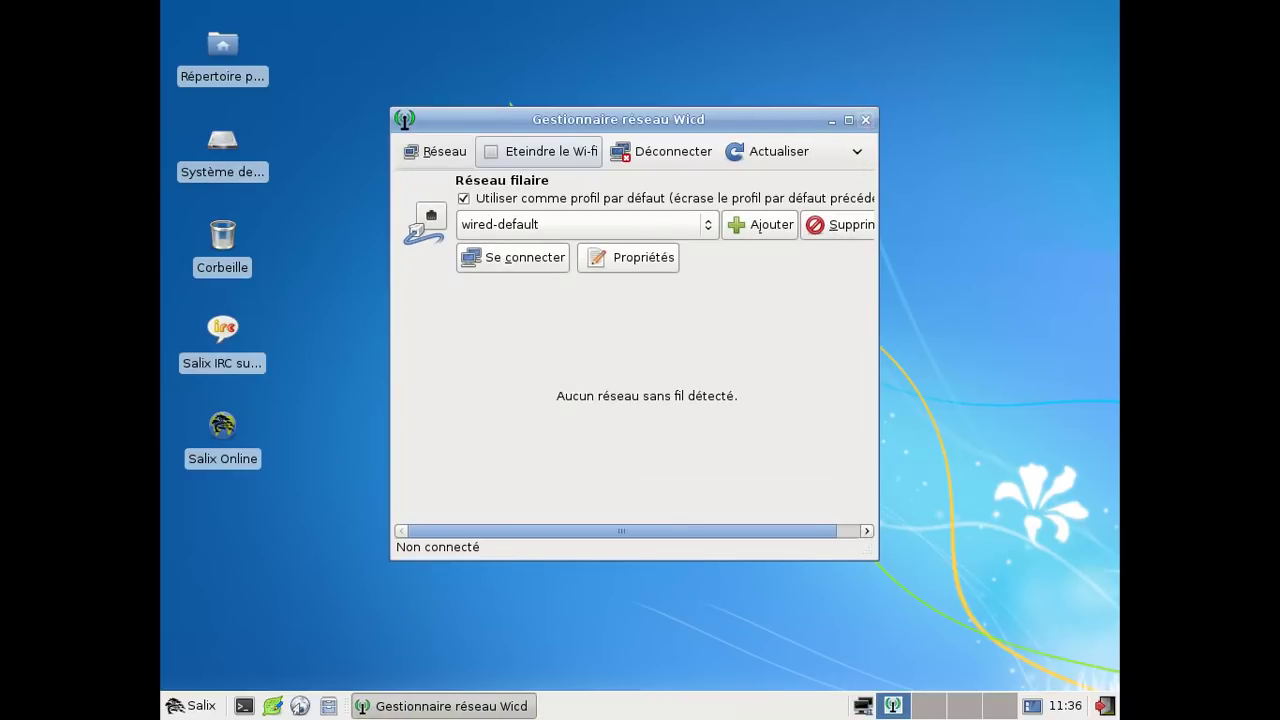
{"action": "left_click", "coordinate": [492, 262]}
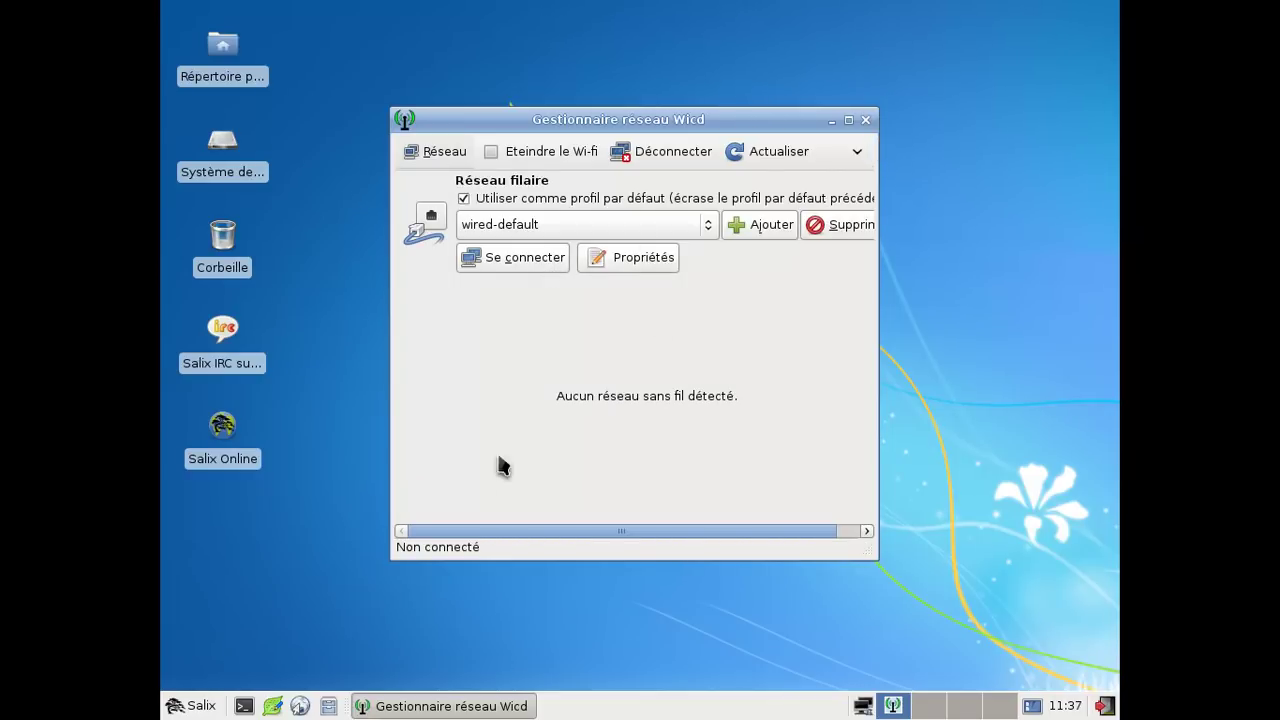
- In a terminal, switch to root with su and the root password, run dhcpcd eth0, and close the terminal and network manager
{"action": "left_click", "coordinate": [244, 706]}
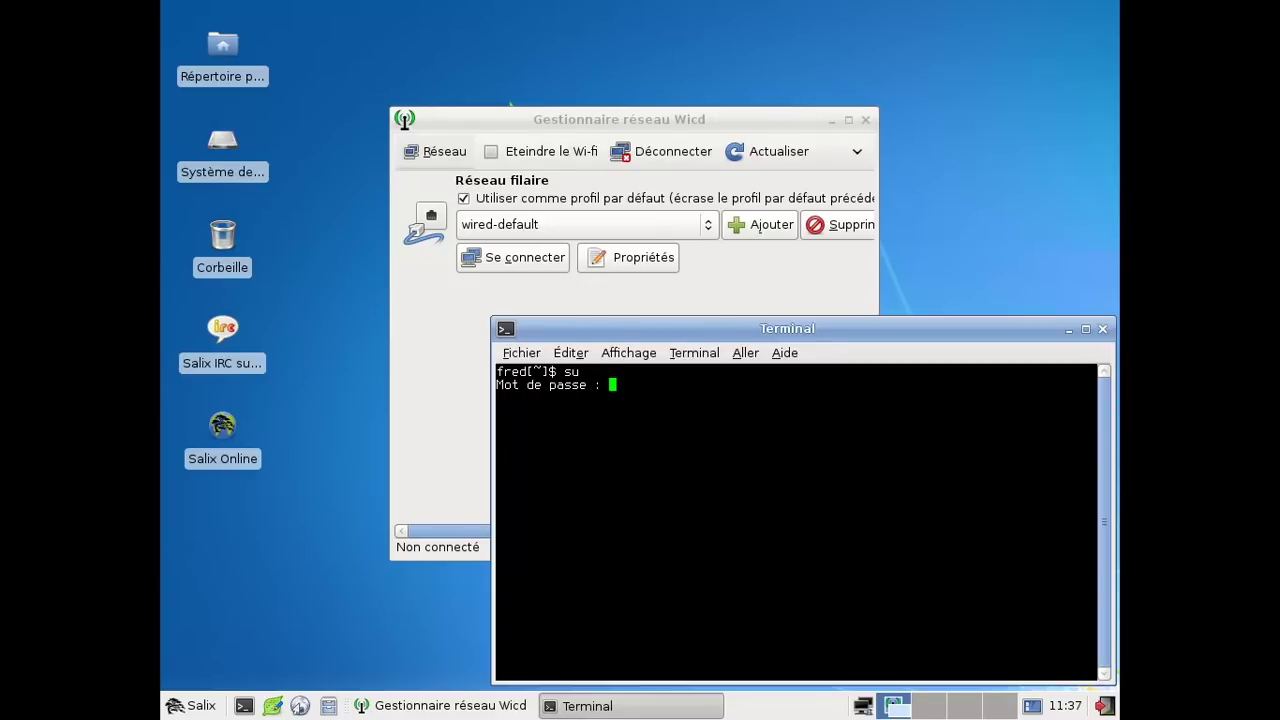
{"action": "key", "text": "Return"}
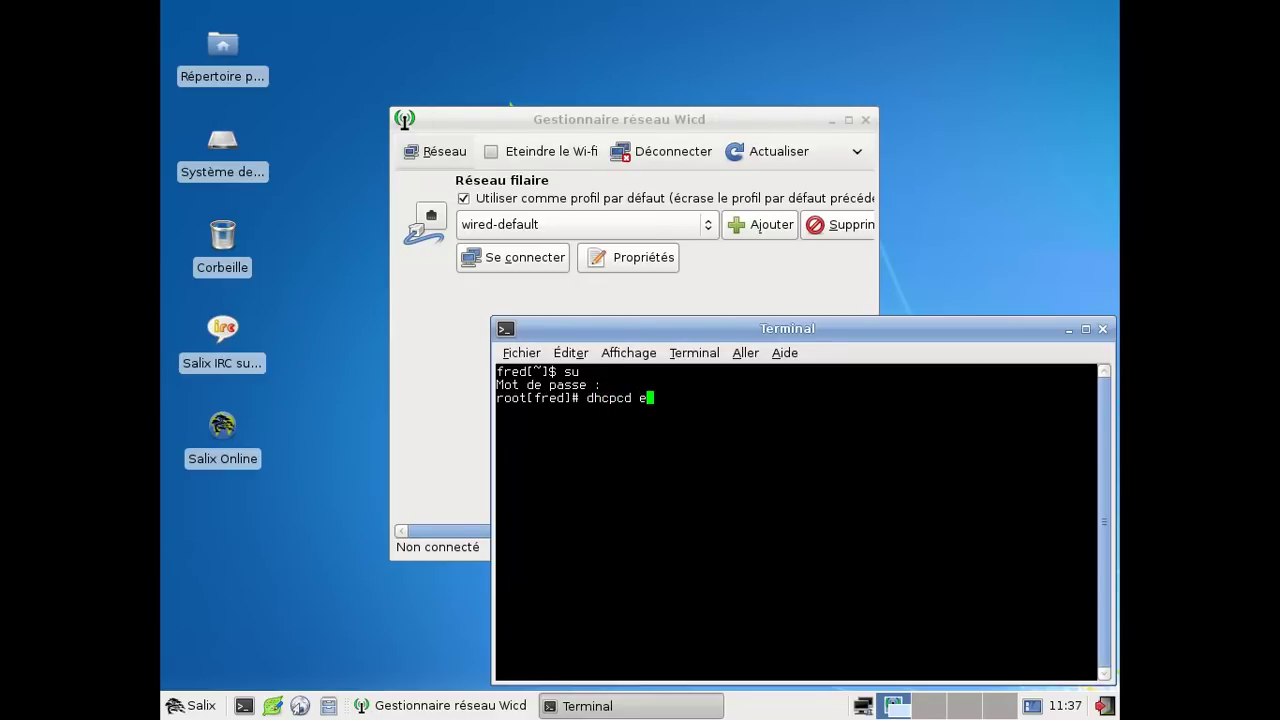
{"action": "key", "text": "Return"}
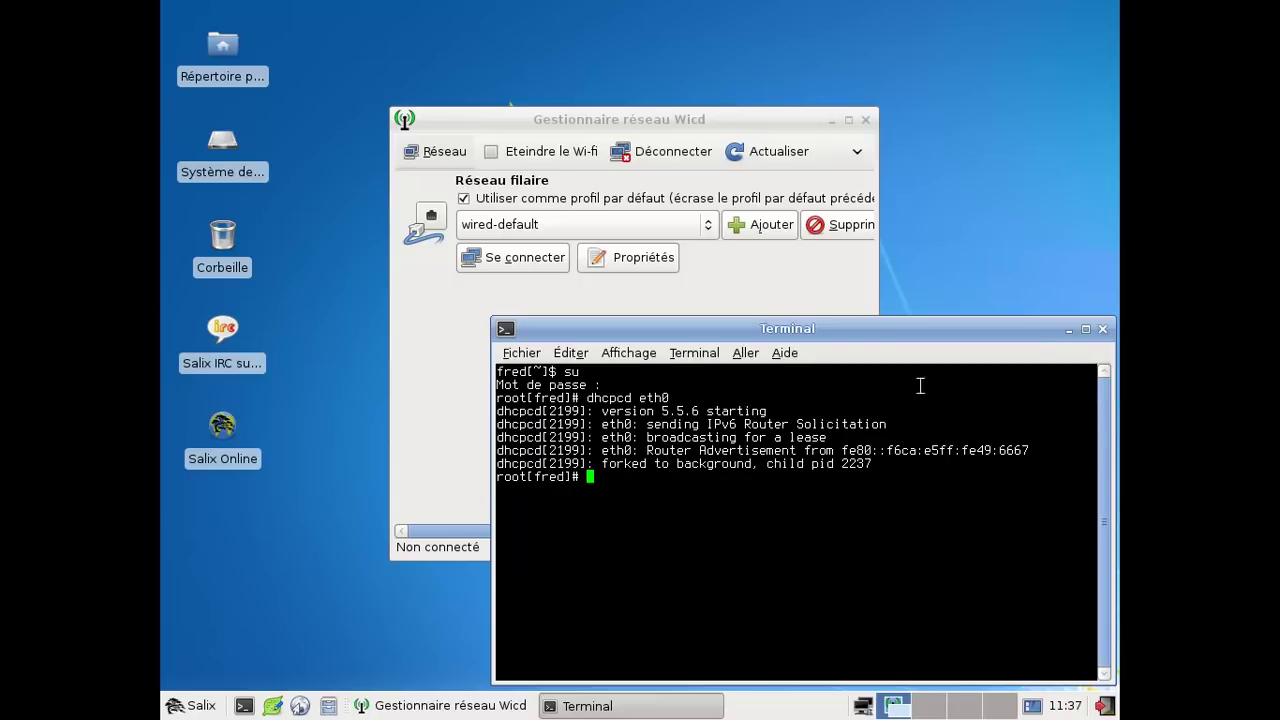
{"action": "left_click", "coordinate": [1104, 331]}
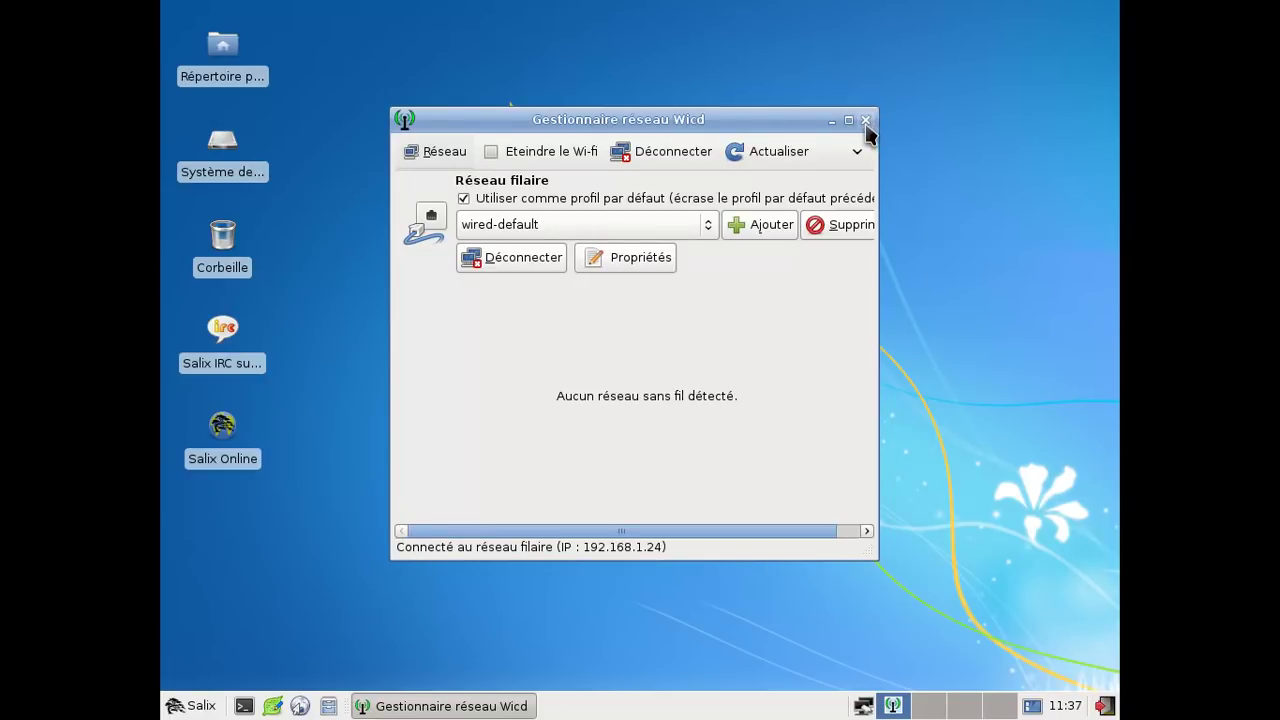
{"action": "left_click", "coordinate": [866, 121]}
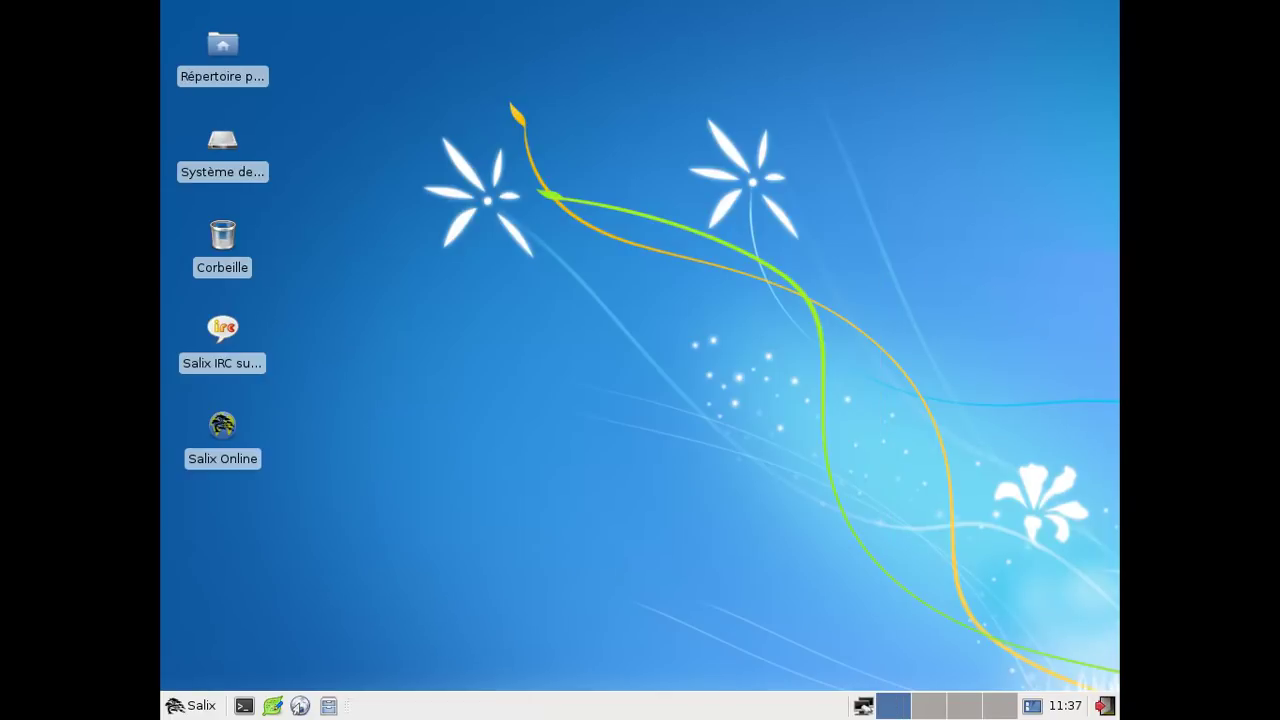
- View the version information of the Xfce desktop environment and close its window
{"action": "left_click", "coordinate": [205, 705]}
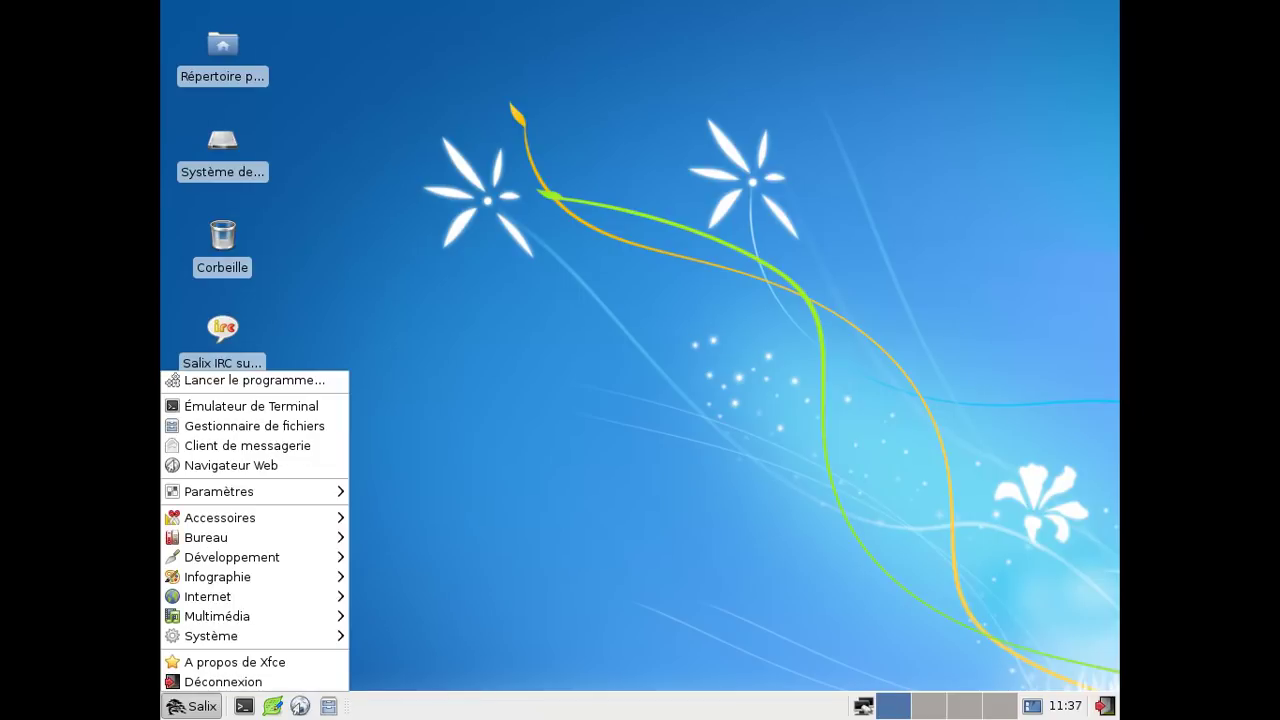
{"action": "left_click", "coordinate": [229, 662]}
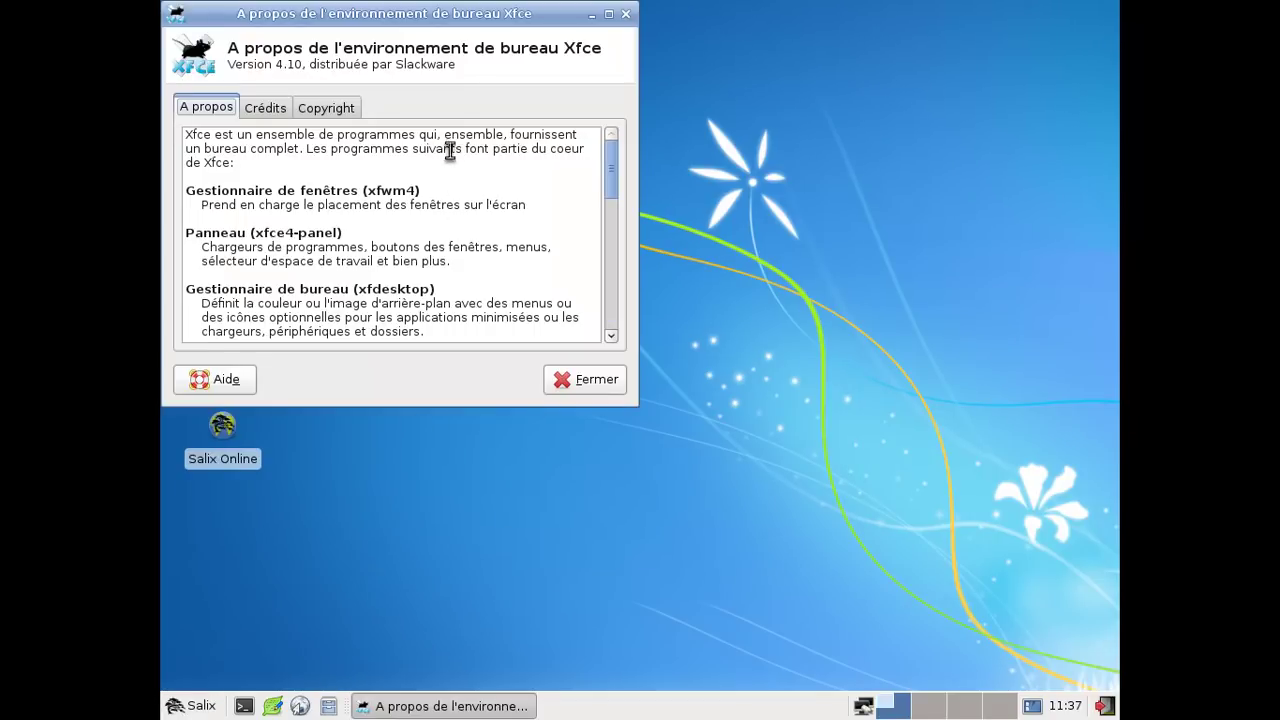
{"action": "left_click", "coordinate": [625, 14]}
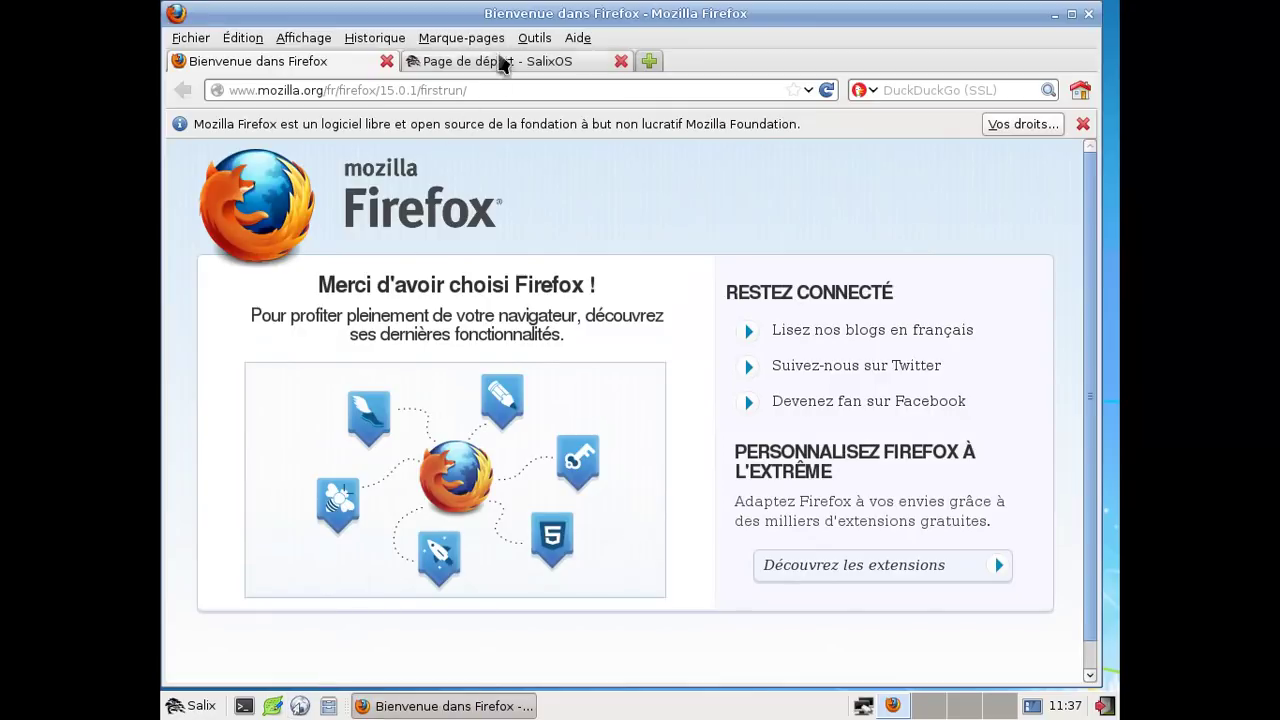
- Close Firefox's welcome page and view the browser's version information
{"action": "left_click", "coordinate": [386, 61]}
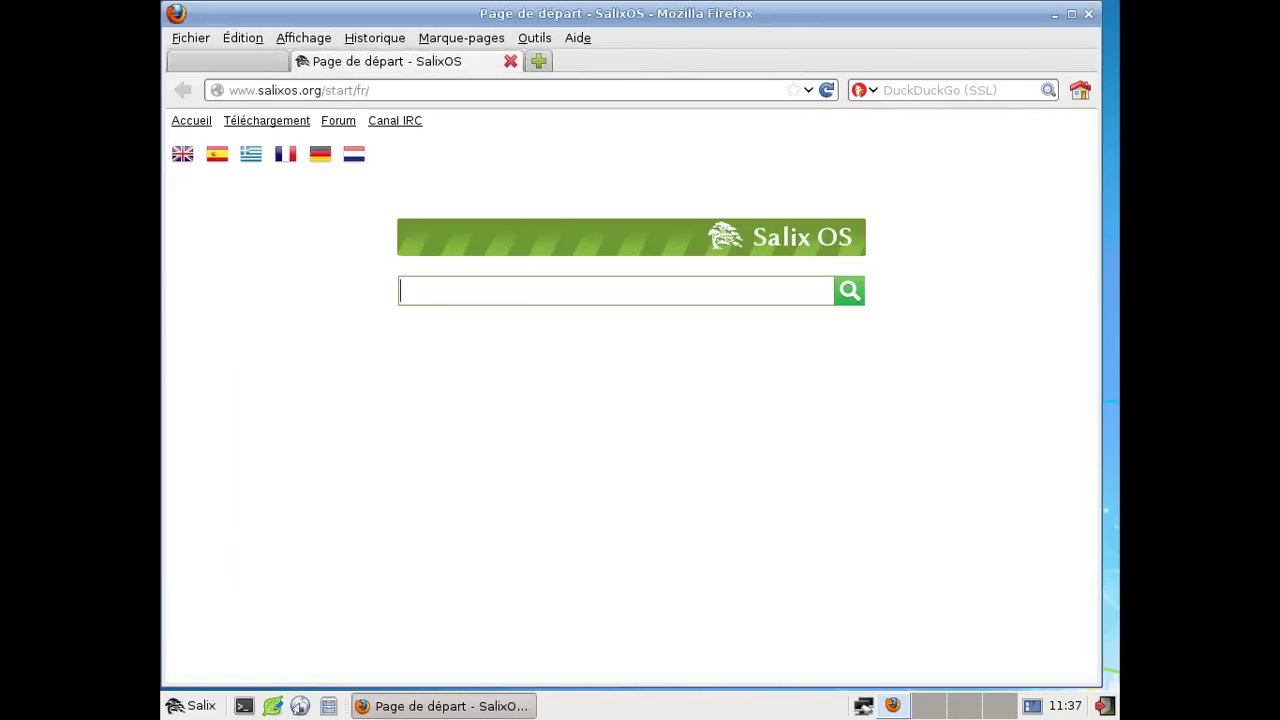
{"action": "left_click", "coordinate": [577, 40]}
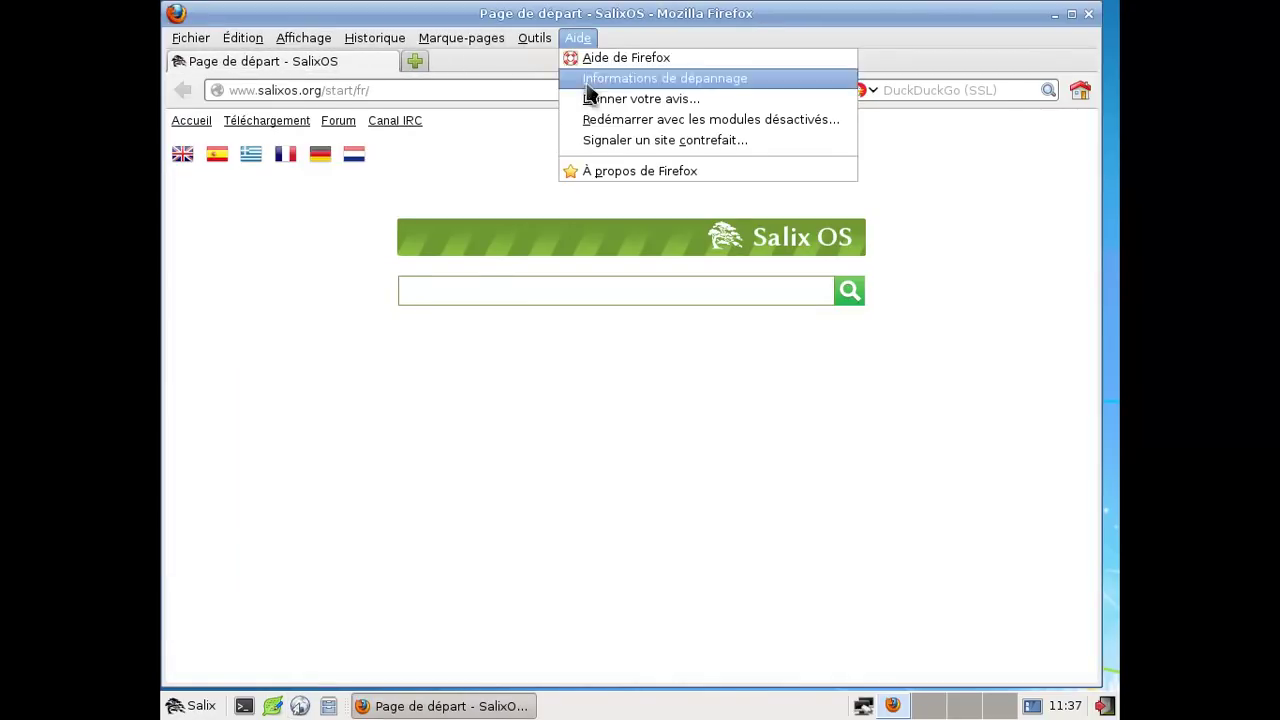
{"action": "left_click", "coordinate": [829, 176]}
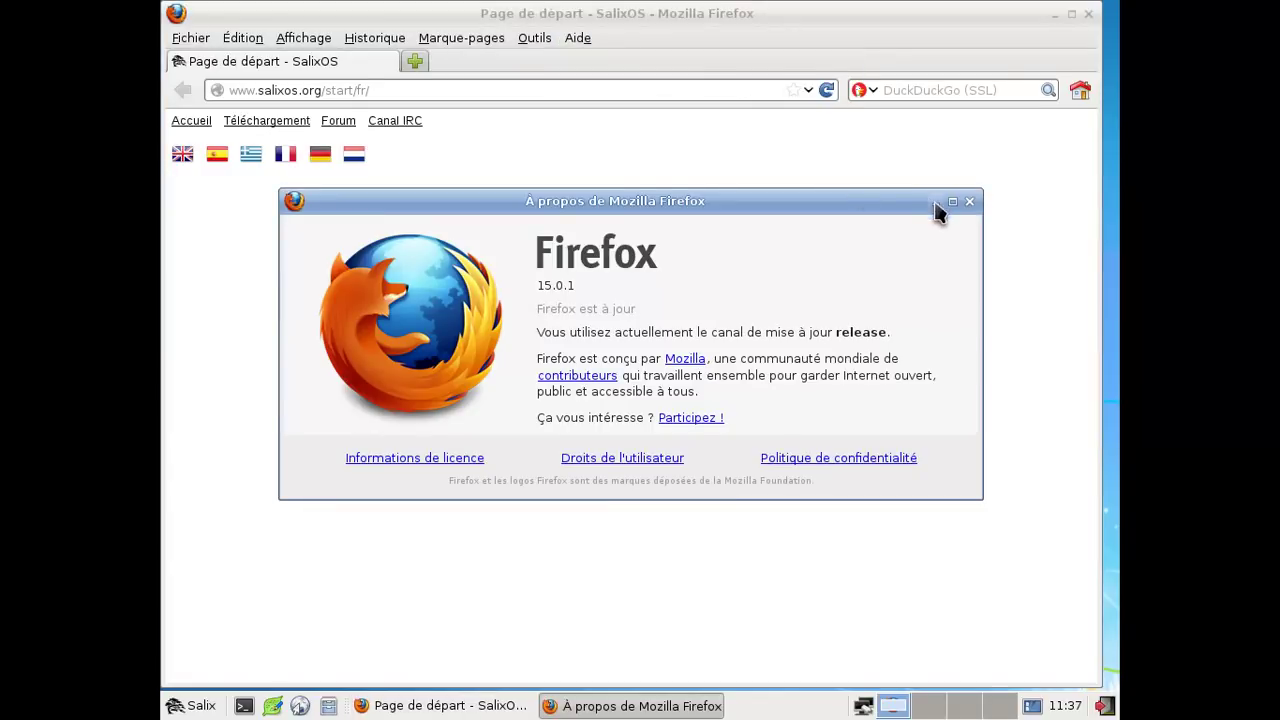
{"action": "left_click", "coordinate": [969, 202]}
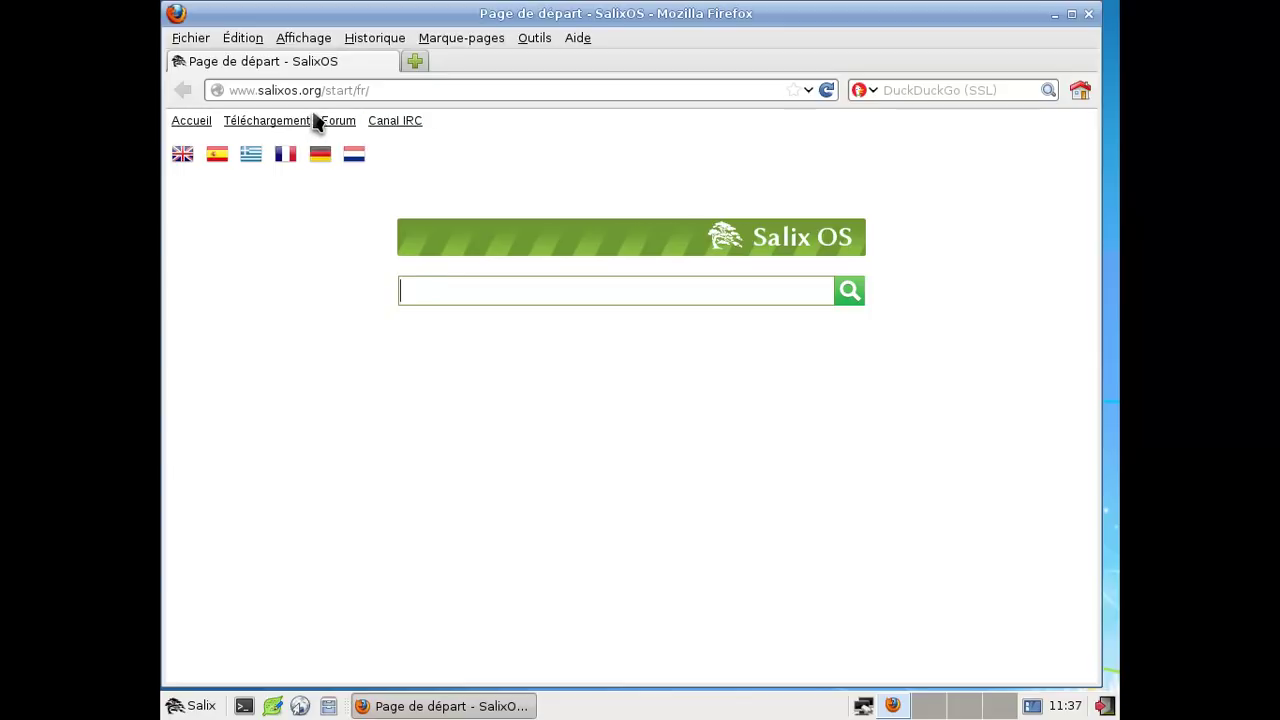
- Browse the Salix OS home page from the start page's Accueil link, and close Firefox
{"action": "left_click", "coordinate": [203, 124]}
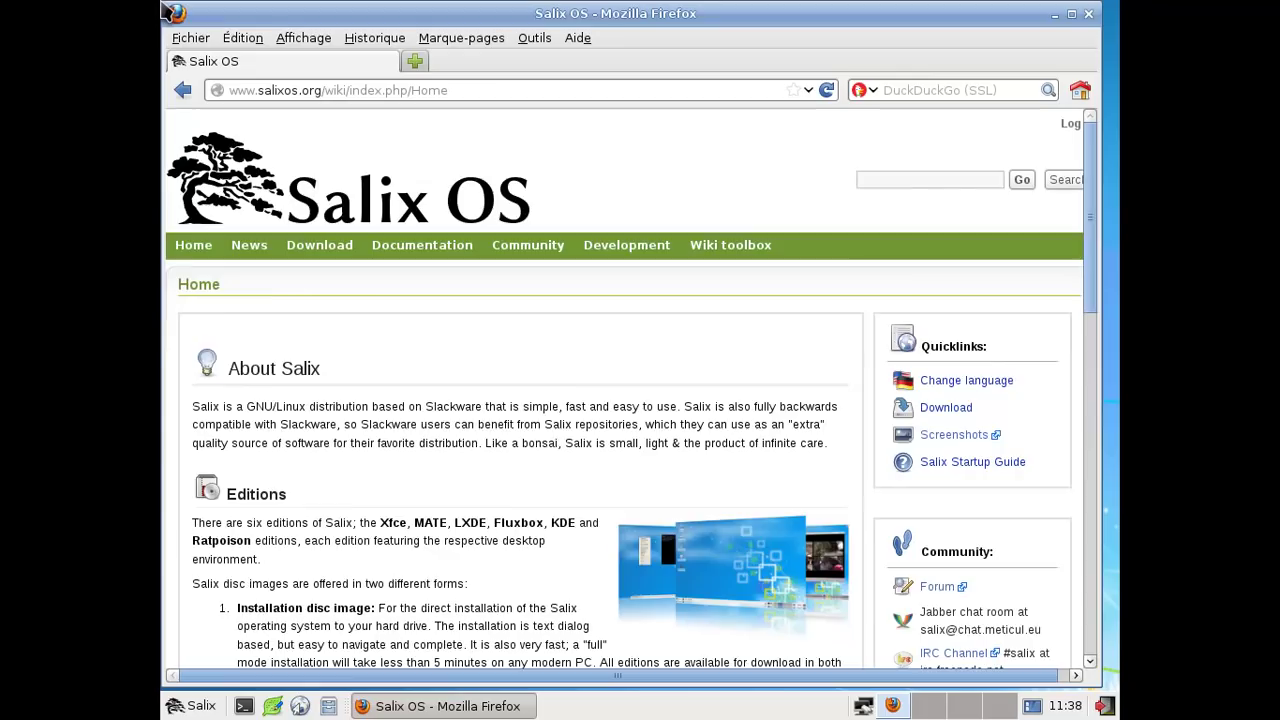
{"action": "scroll", "coordinate": [165, 268], "scroll_direction": "down", "scroll_amount": 6}
{"action": "scroll", "coordinate": [165, 425], "scroll_direction": "up", "scroll_amount": 6}
{"action": "scroll", "coordinate": [165, 425], "scroll_direction": "down", "scroll_amount": 10}
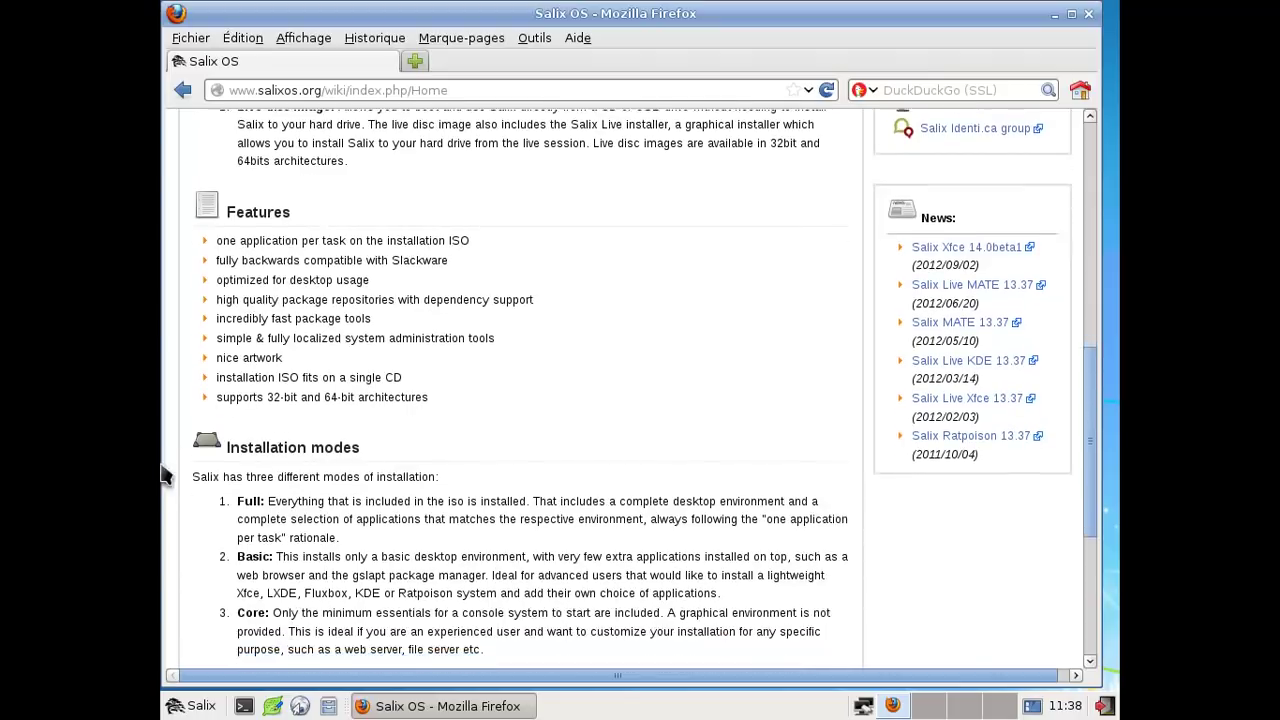
{"action": "left_click", "coordinate": [1088, 14]}
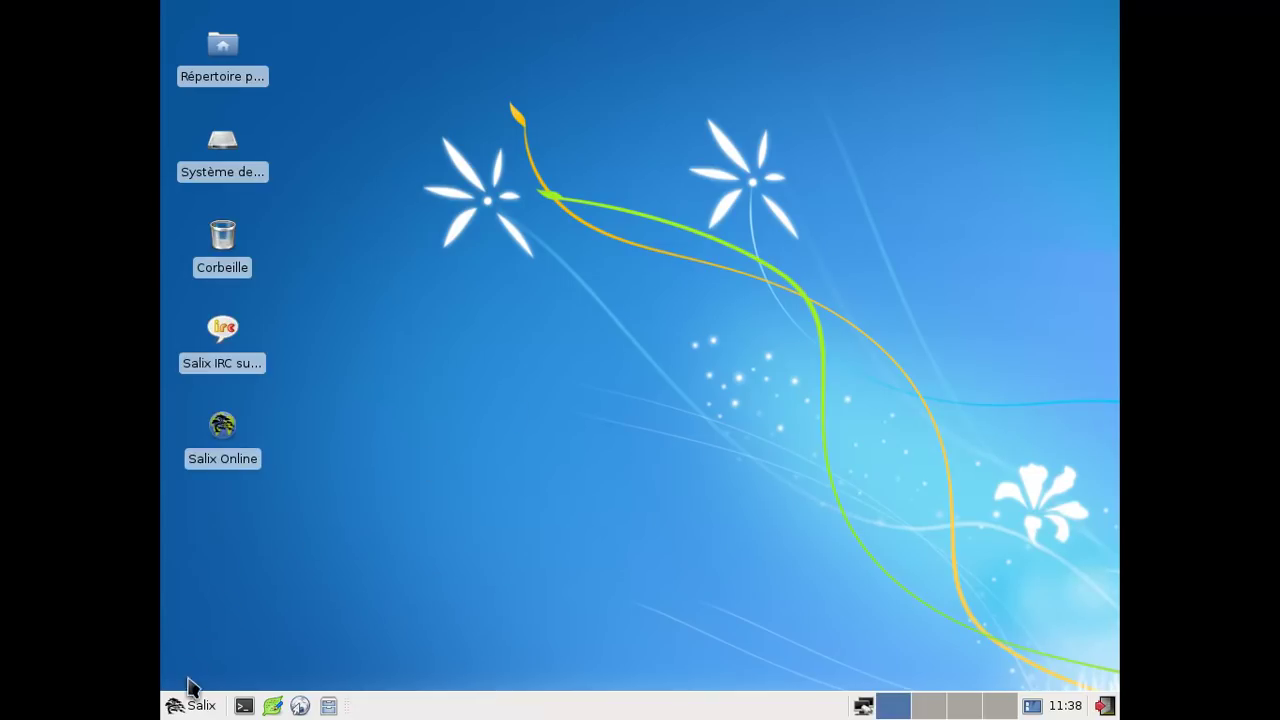
- Open the Leafpad text editor and the file manager
{"action": "left_click", "coordinate": [272, 706]}
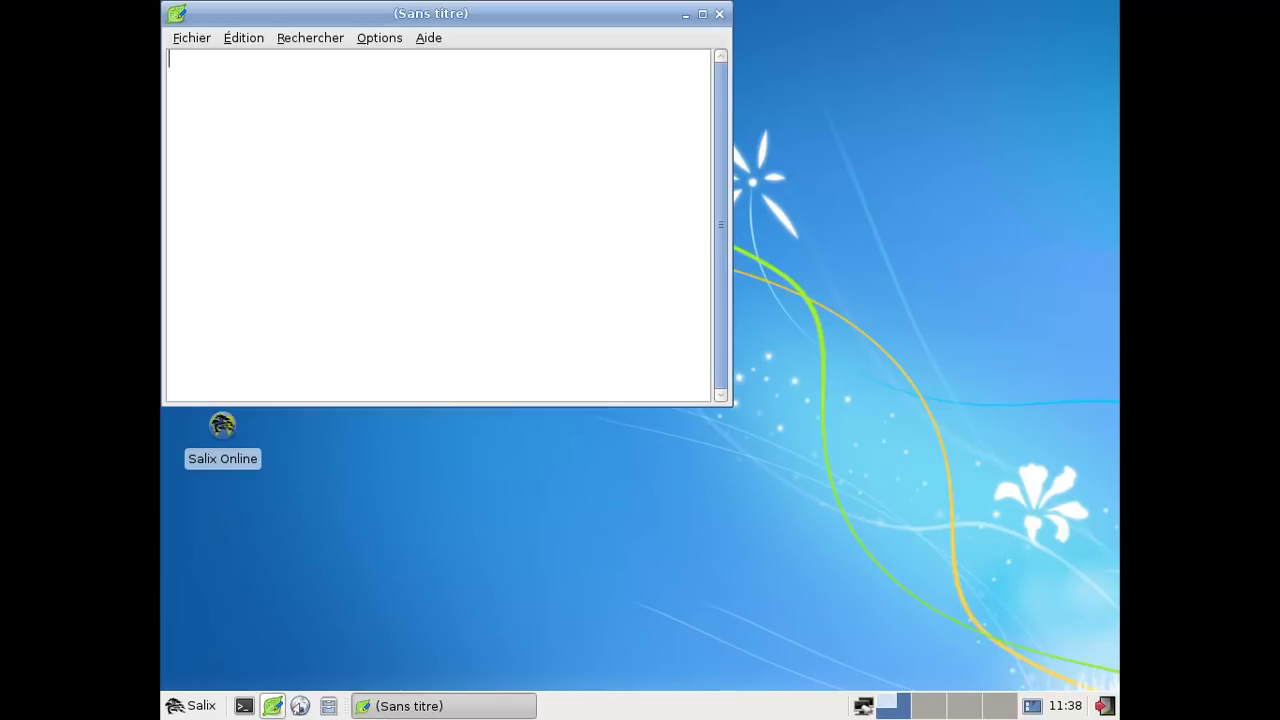
{"action": "left_click", "coordinate": [329, 706]}
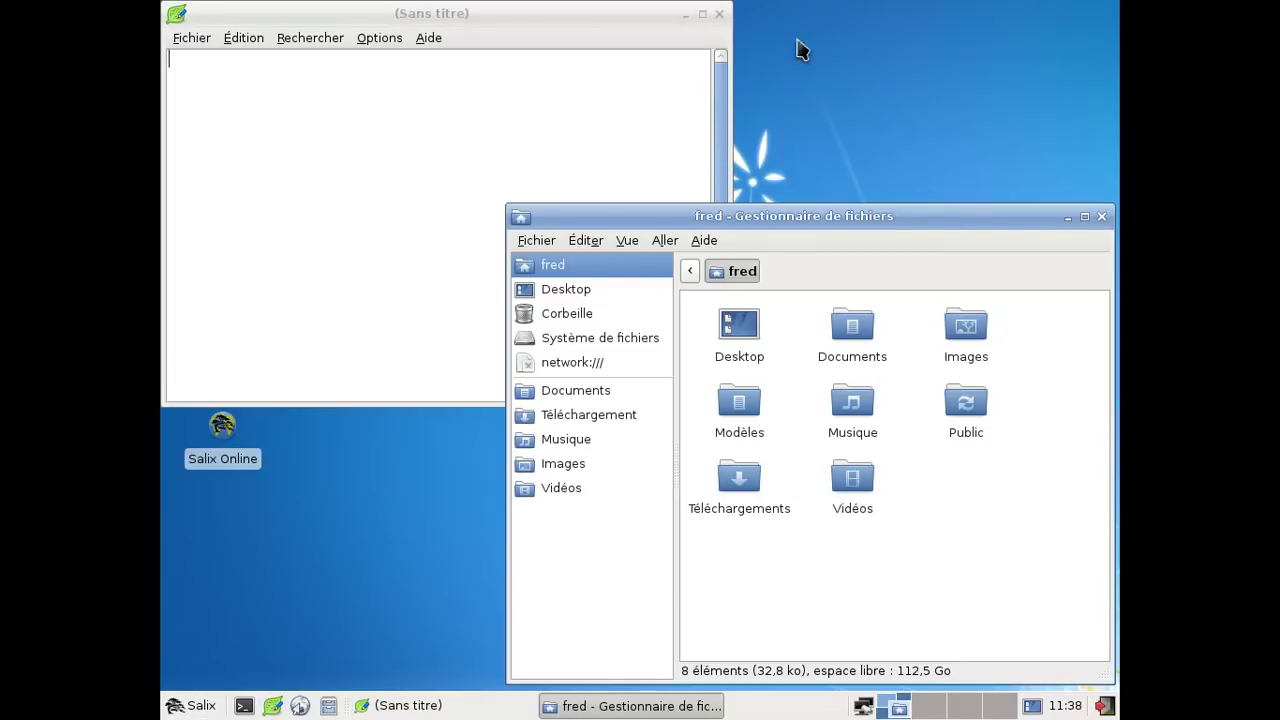
- View Leafpad's version information and close the text editor
{"action": "left_click", "coordinate": [630, 42]}
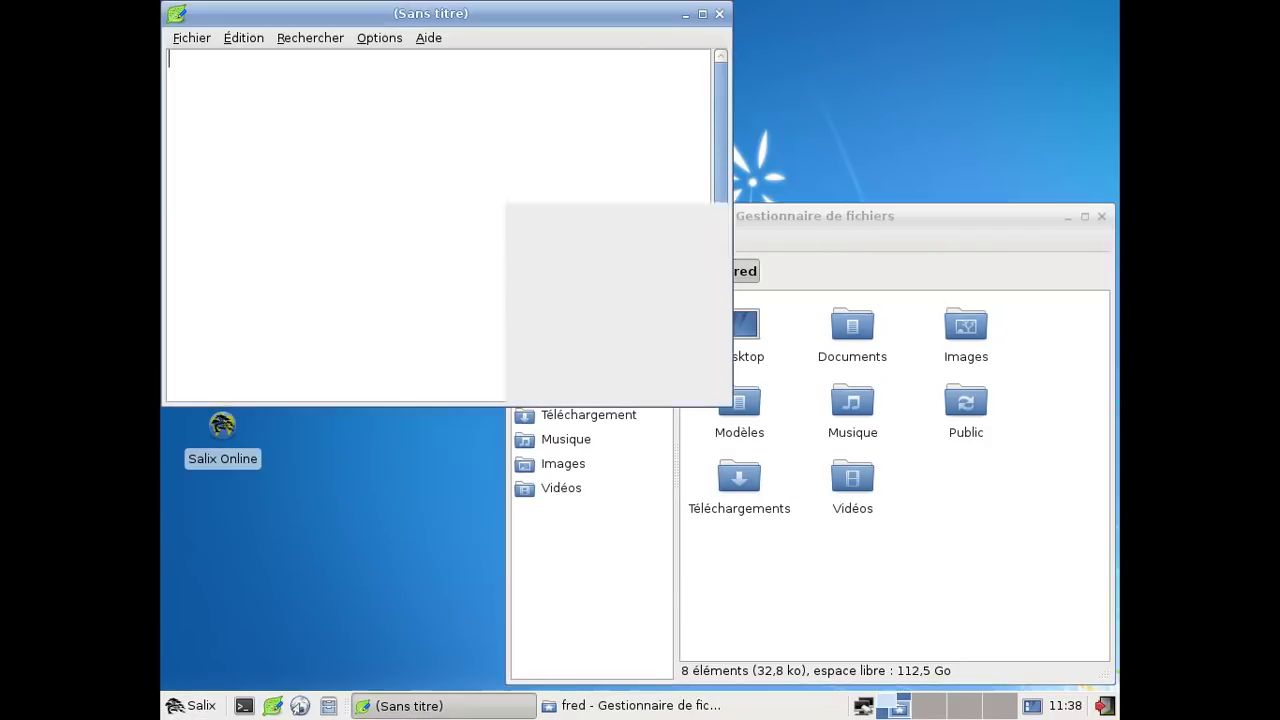
{"action": "left_click", "coordinate": [443, 40]}
{"action": "left_click", "coordinate": [448, 56]}
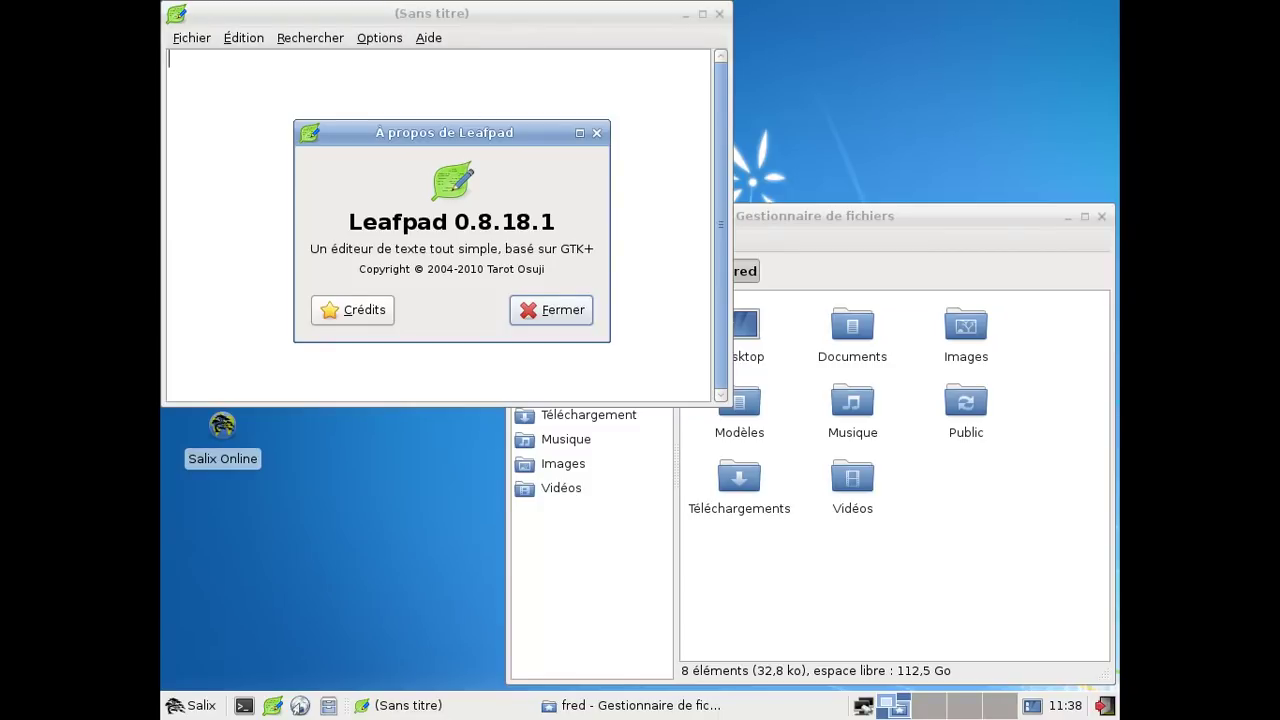
{"action": "left_click", "coordinate": [548, 318]}
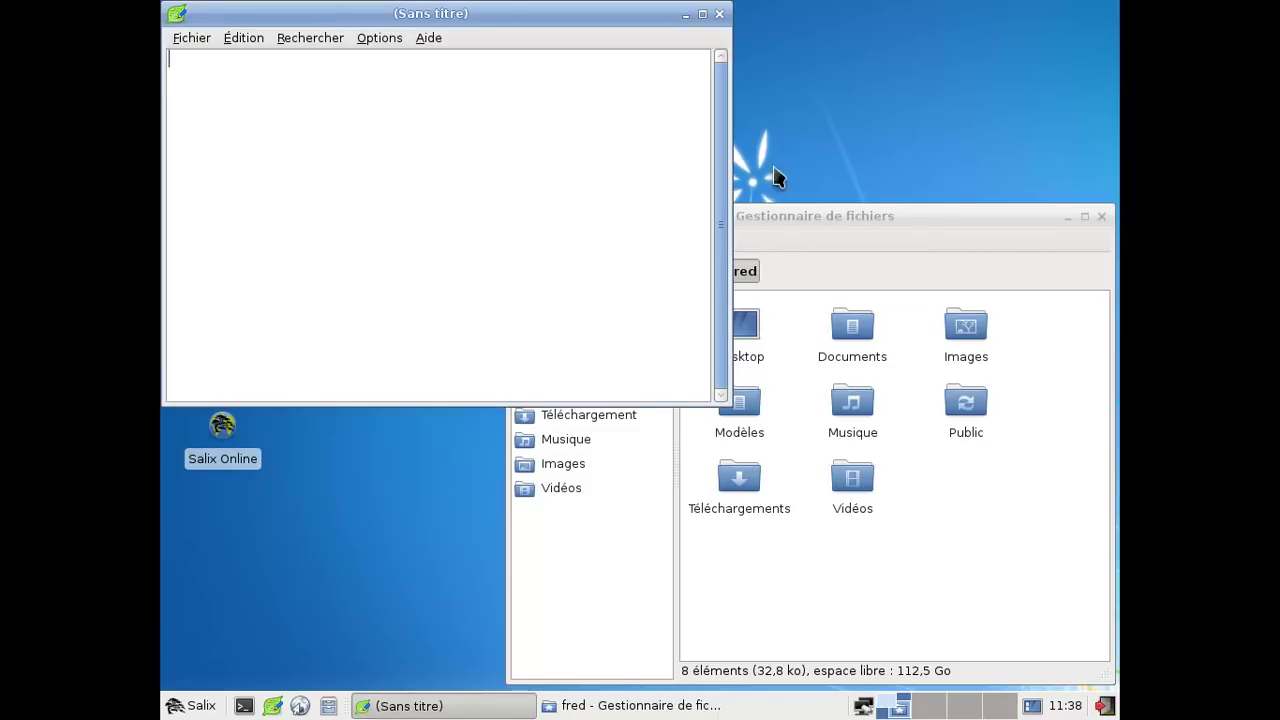
{"action": "left_click", "coordinate": [719, 14]}
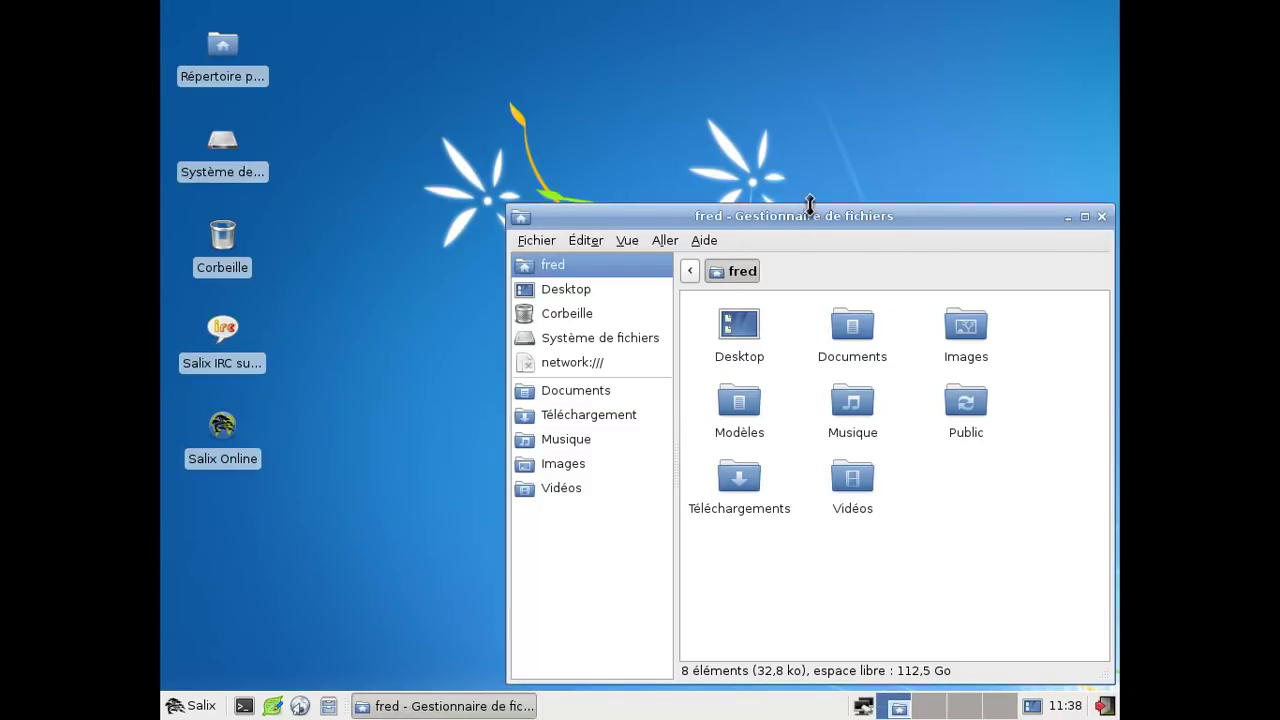
- Reposition the file manager window and view Thunar's version information
{"action": "left_click_drag", "start_coordinate": [809, 229], "coordinate": [651, 142]}
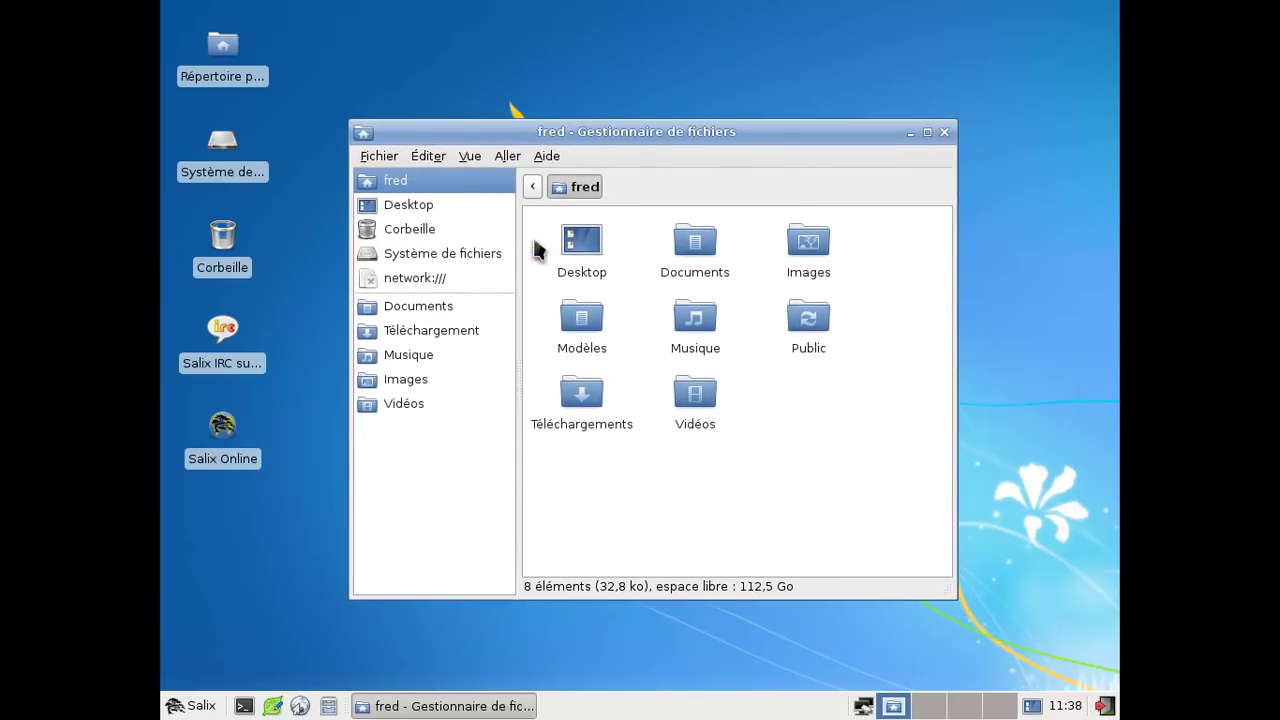
{"action": "left_click", "coordinate": [558, 157]}
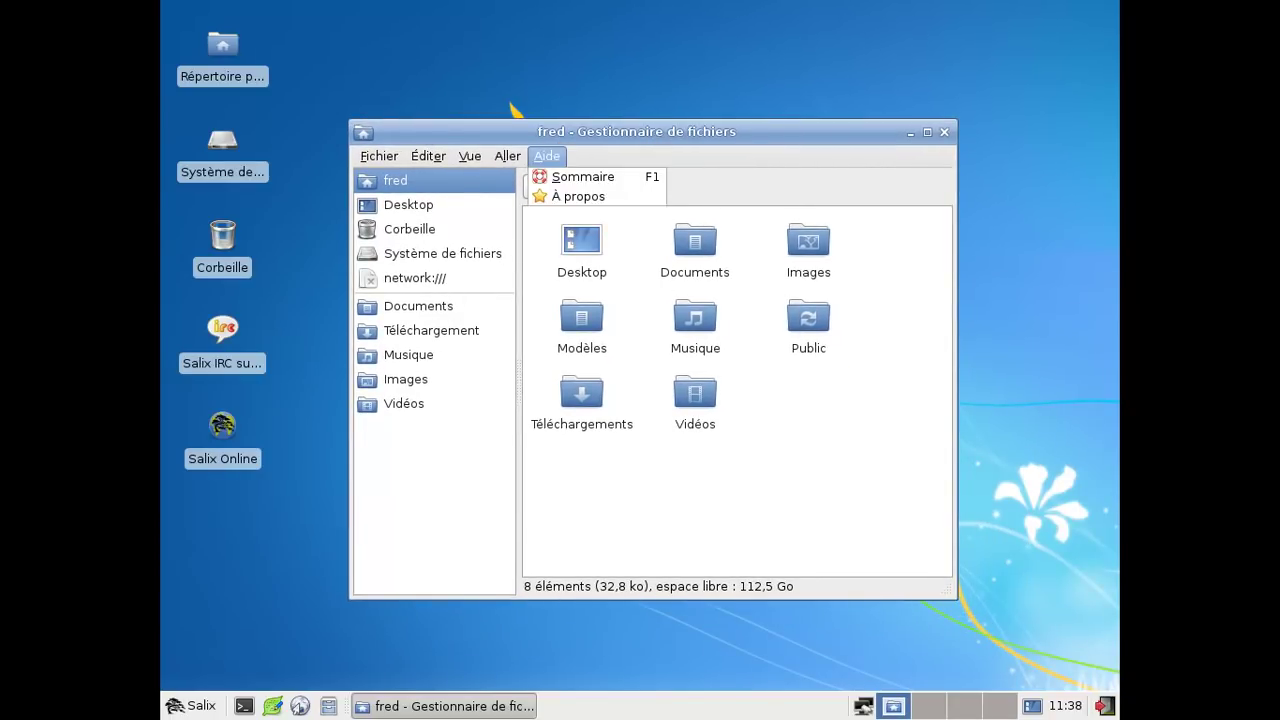
{"action": "left_click", "coordinate": [576, 198]}
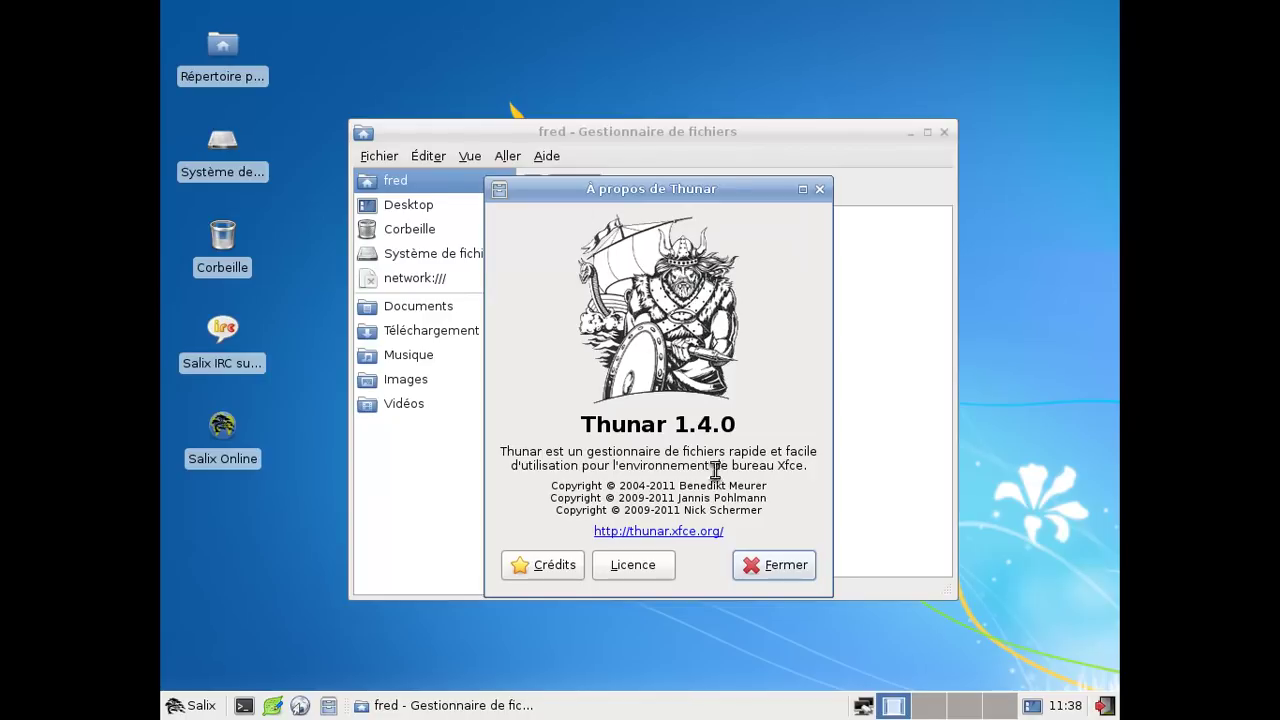
{"action": "left_click", "coordinate": [778, 578]}
- Look through the Documents, Téléchargement and Musique folders in the file manager
{"action": "left_click", "coordinate": [456, 313]}
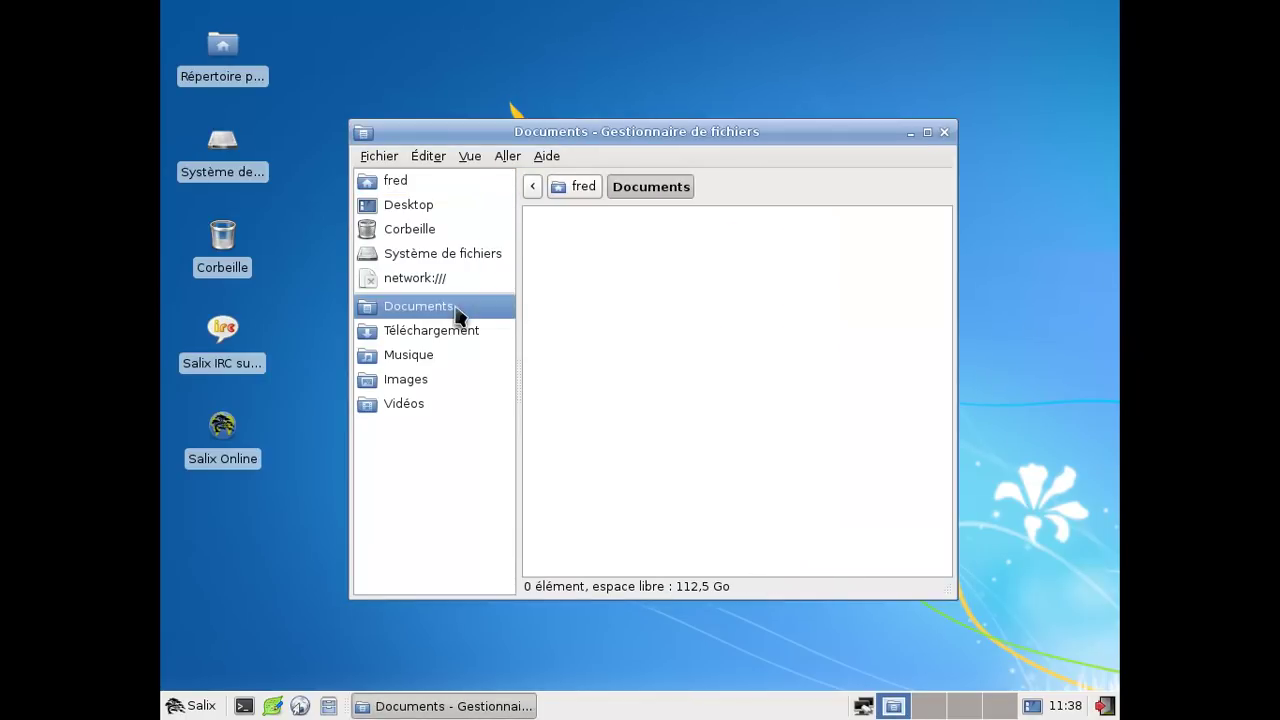
{"action": "left_click", "coordinate": [460, 332]}
{"action": "left_click", "coordinate": [438, 356]}
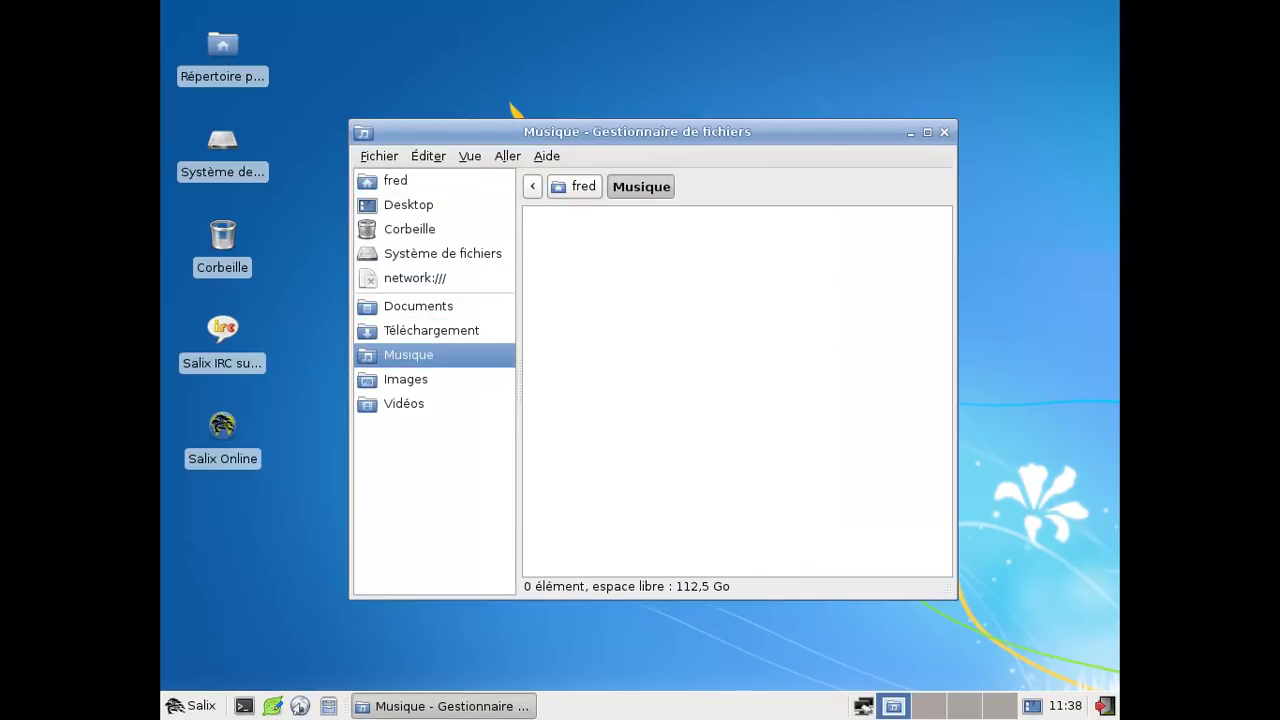
- Browse the network to the freebox's Disque dur share, open its Enregistrements folder, and return to the share's main folder
{"action": "left_click", "coordinate": [440, 279]}
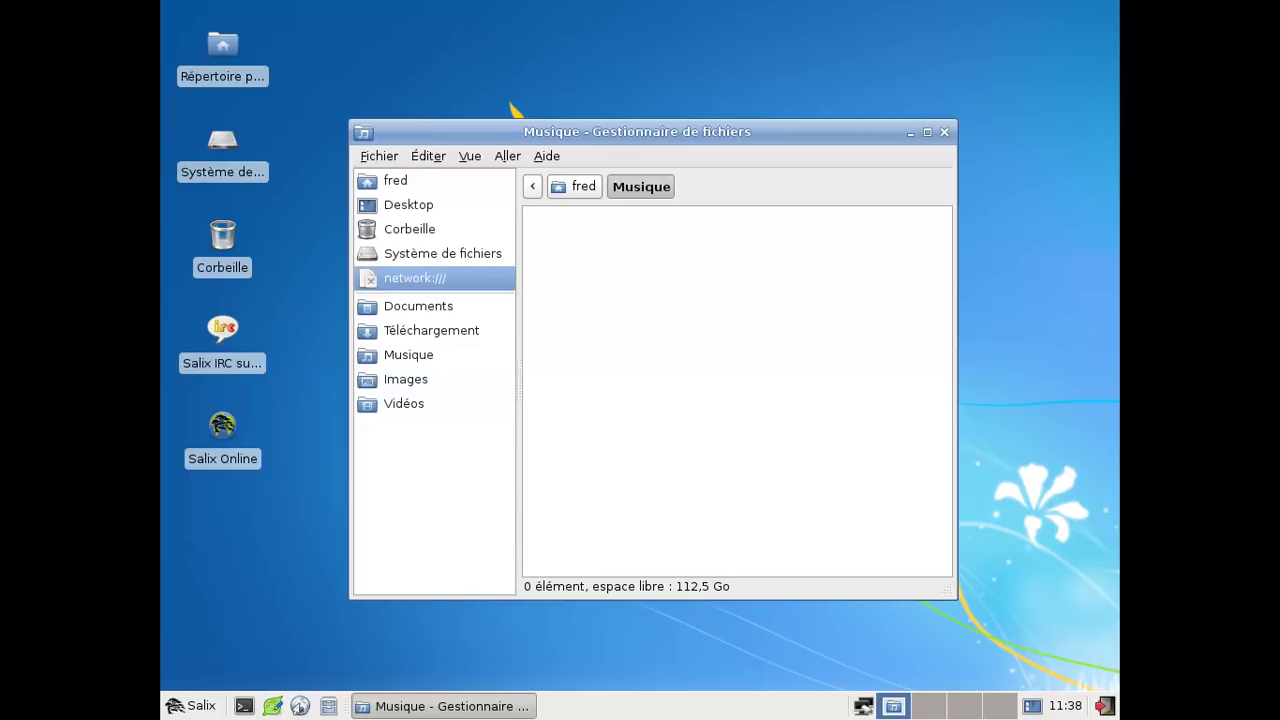
{"action": "double_click", "coordinate": [591, 270]}
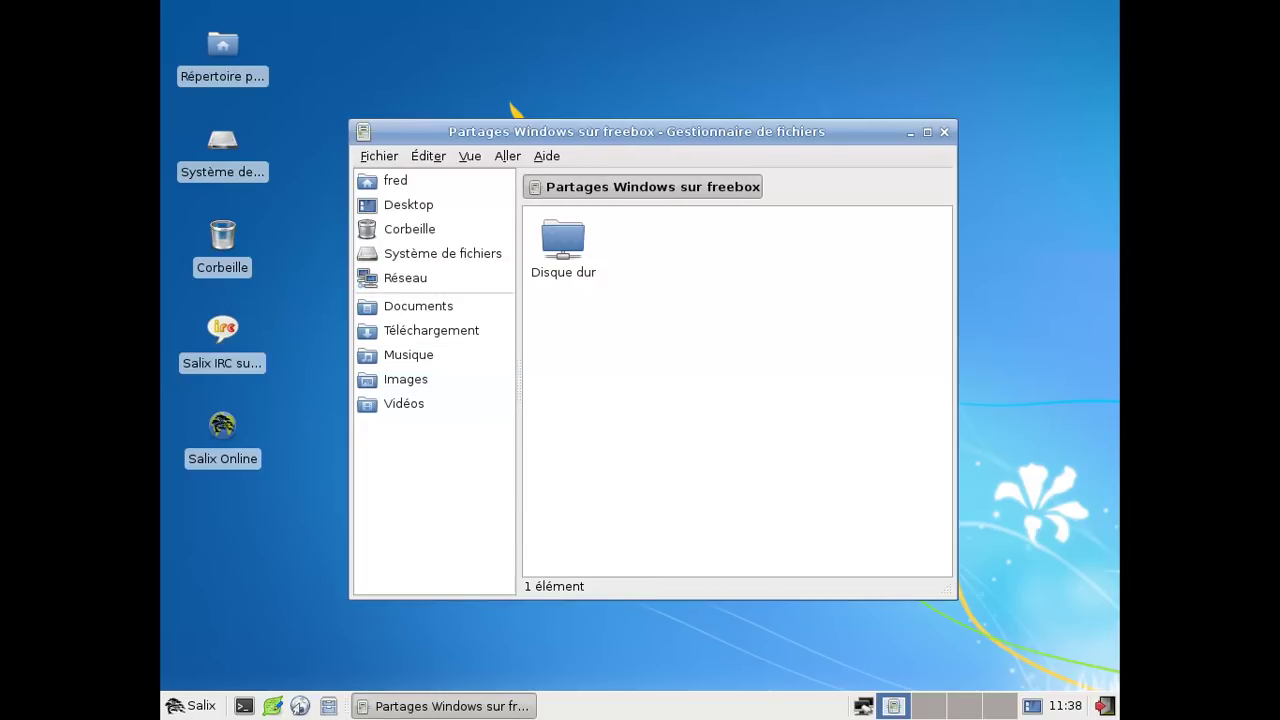
{"action": "double_click", "coordinate": [580, 247]}
{"action": "double_click", "coordinate": [584, 245]}
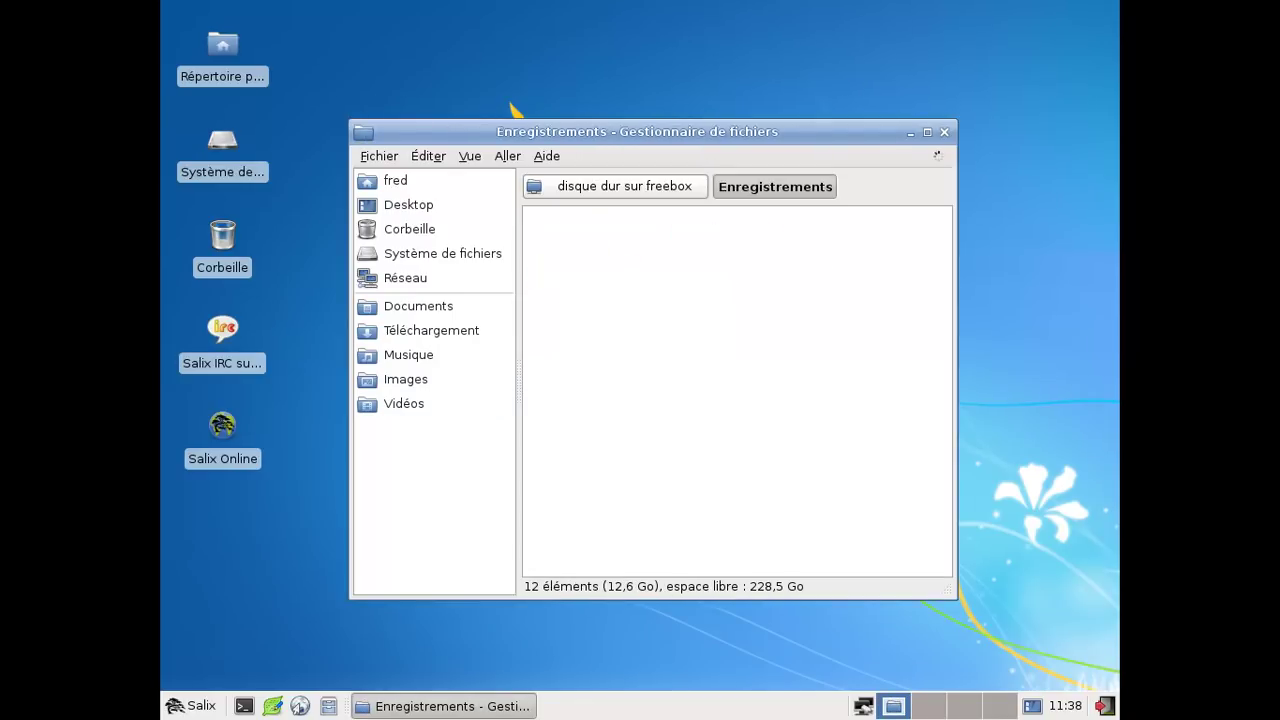
{"action": "left_click", "coordinate": [601, 189]}
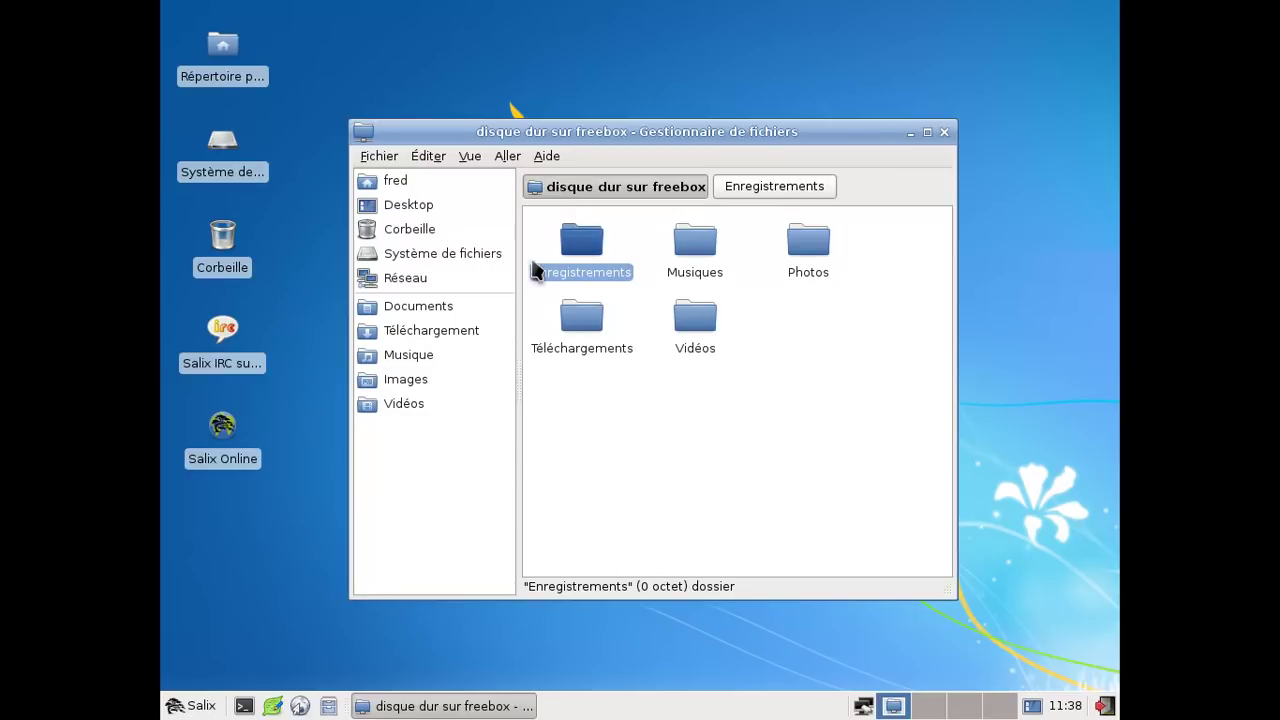
- Return to the home folder and close the file manager
{"action": "left_click", "coordinate": [452, 188]}
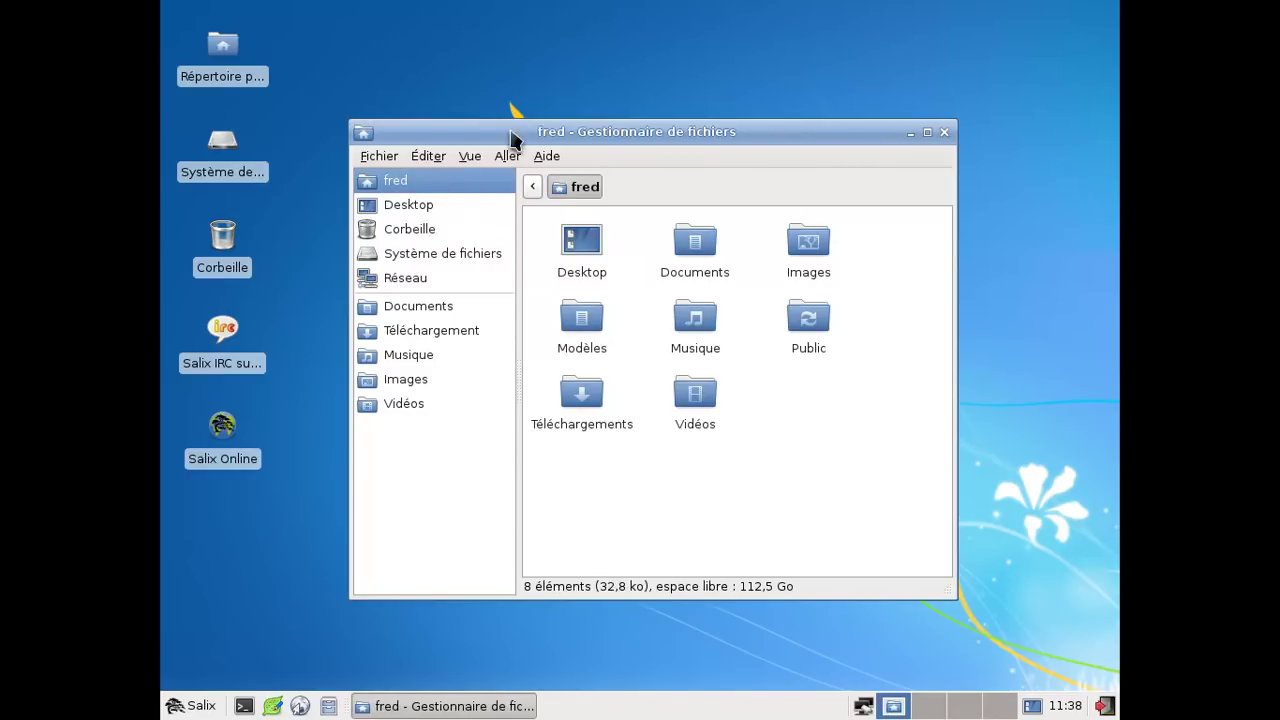
{"action": "left_click", "coordinate": [944, 132]}
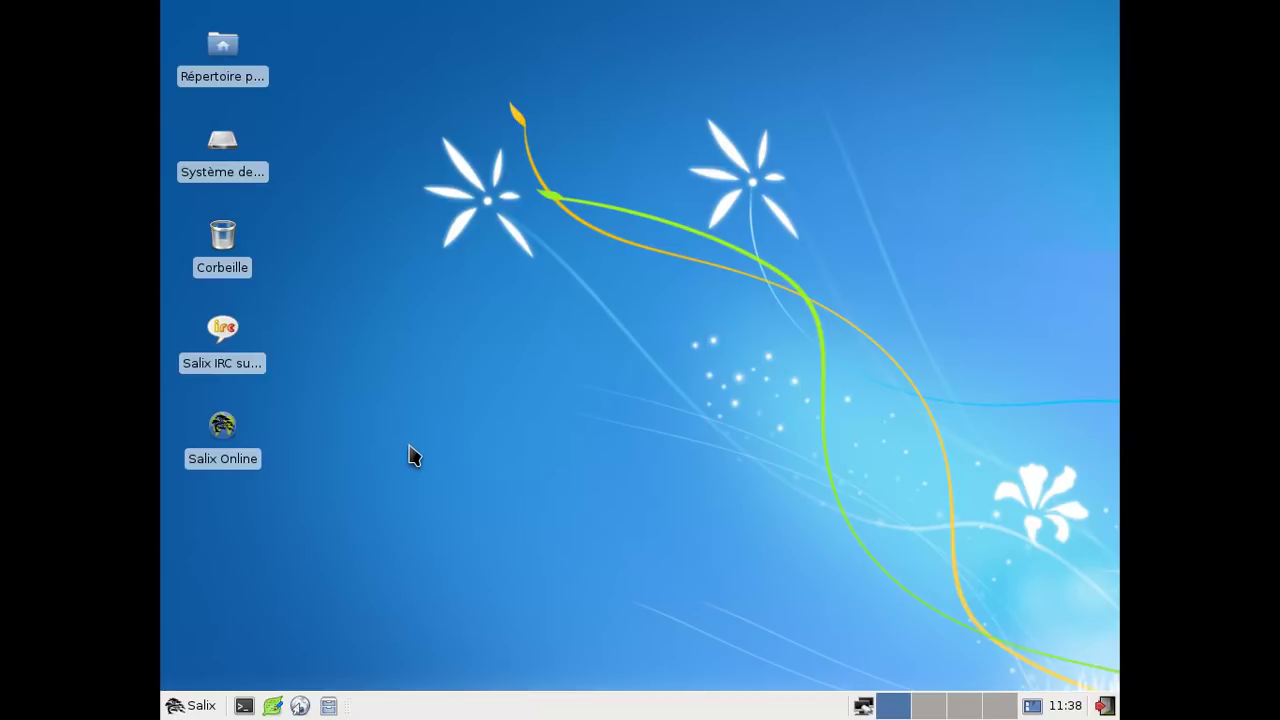
- Try to launch the default mail client and dismiss the resulting dialog
{"action": "left_click", "coordinate": [196, 703]}
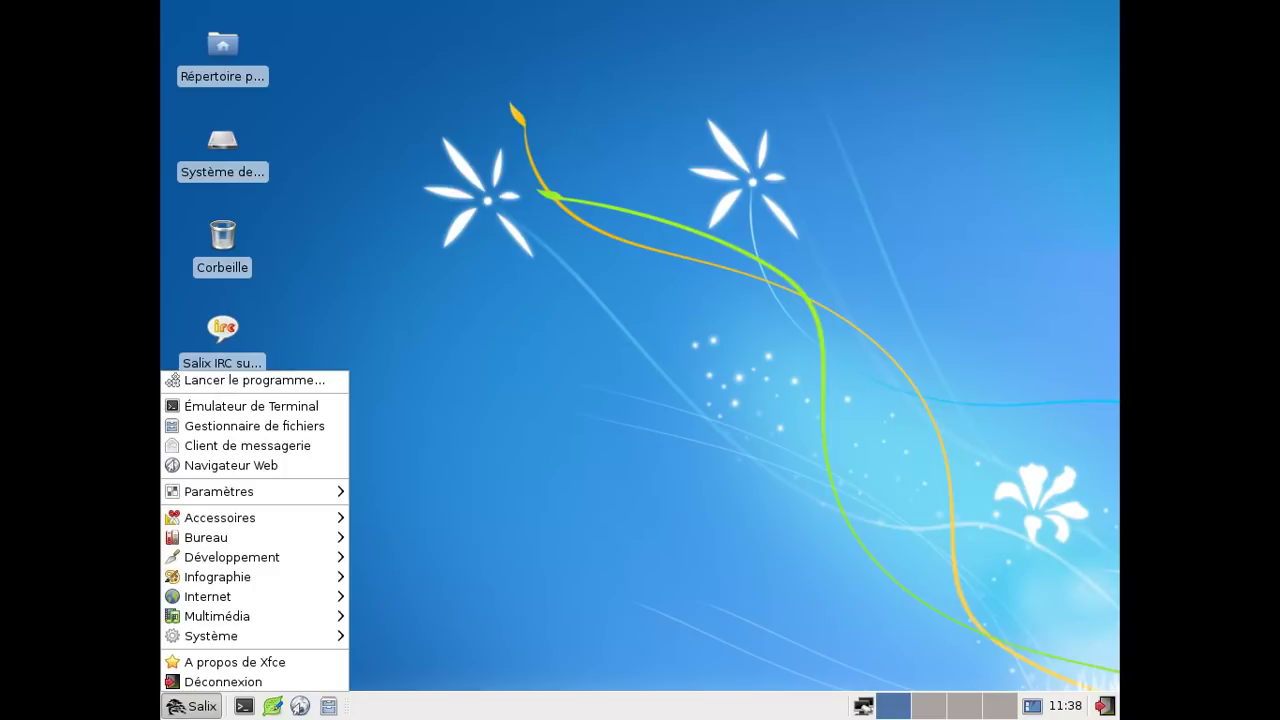
{"action": "left_click", "coordinate": [283, 448]}
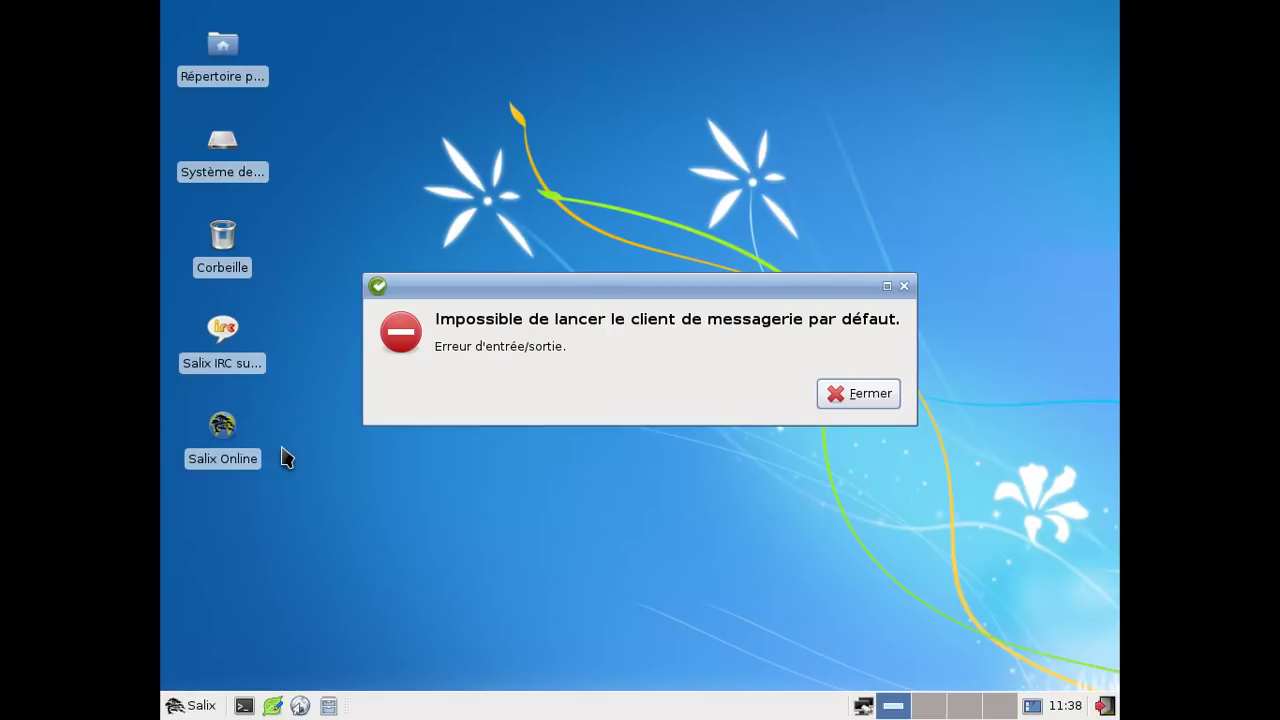
{"action": "left_click", "coordinate": [840, 400]}
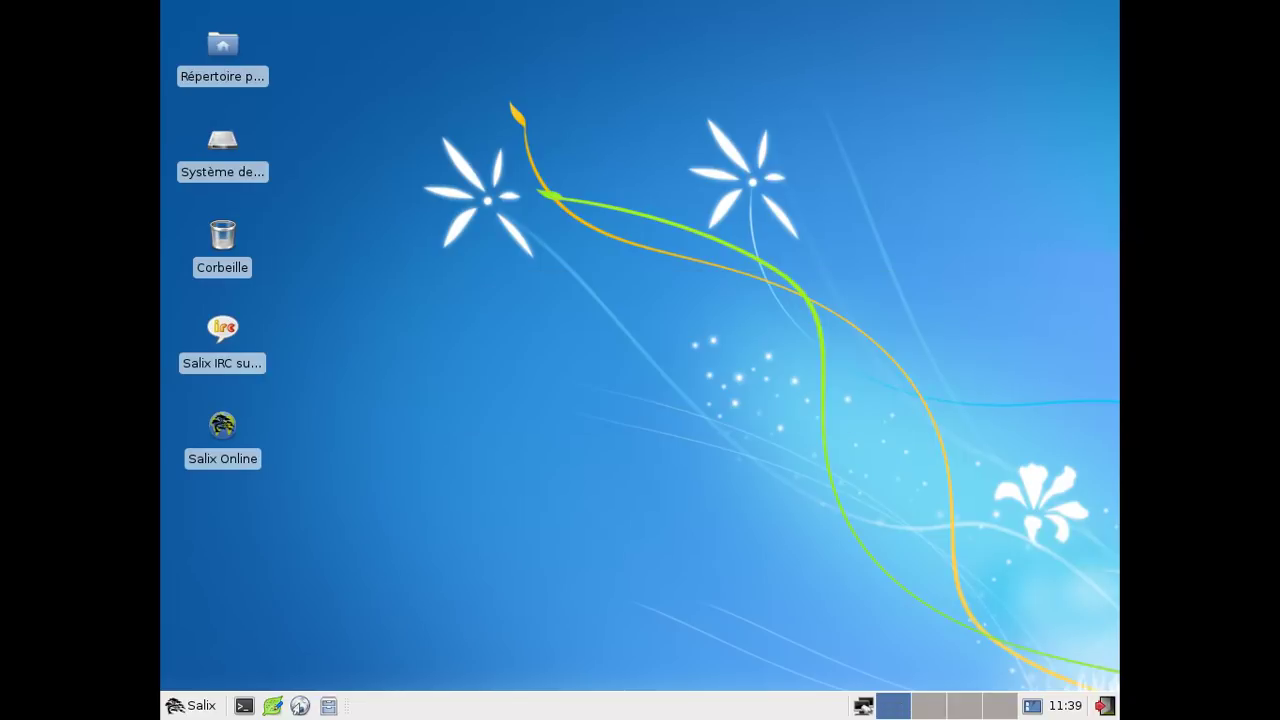
- Look through the Accessoires applications and launch LibreOffice 3.6 Writer from the Bureau category
{"action": "left_click", "coordinate": [215, 706]}
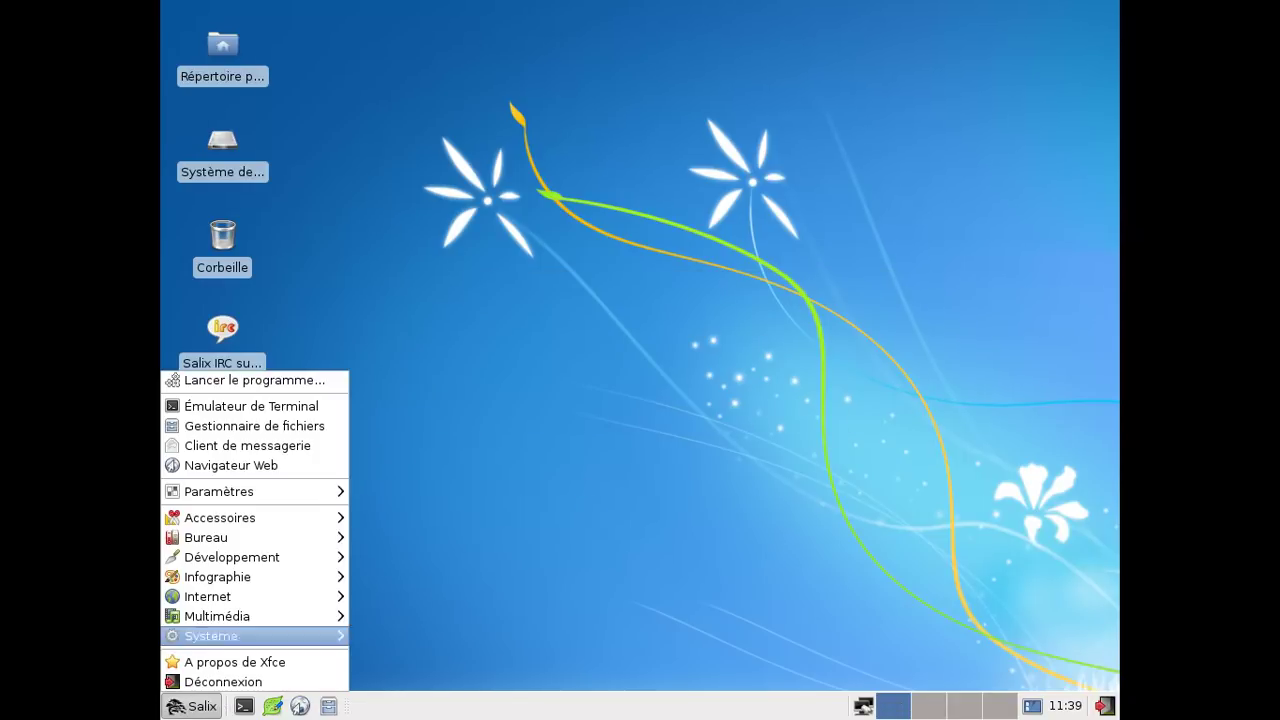
{"action": "mouse_move", "coordinate": [287, 495]}
{"action": "mouse_move", "coordinate": [286, 524]}
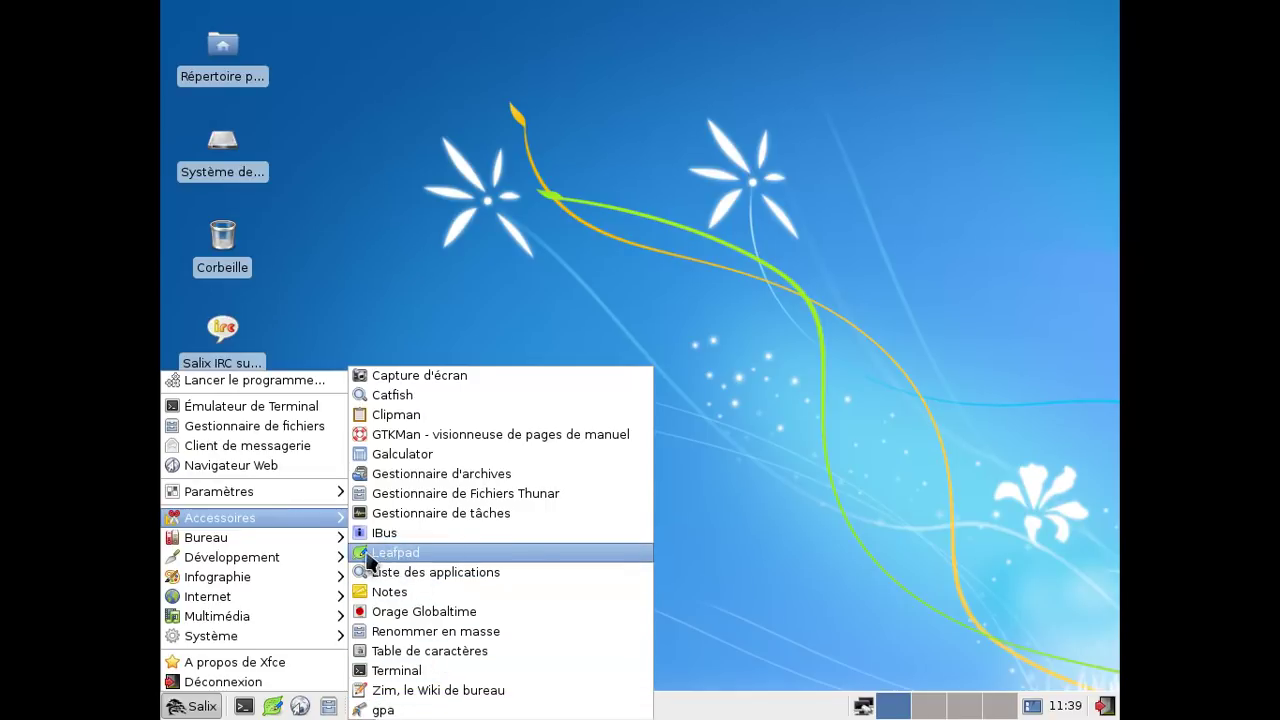
{"action": "mouse_move", "coordinate": [315, 557]}
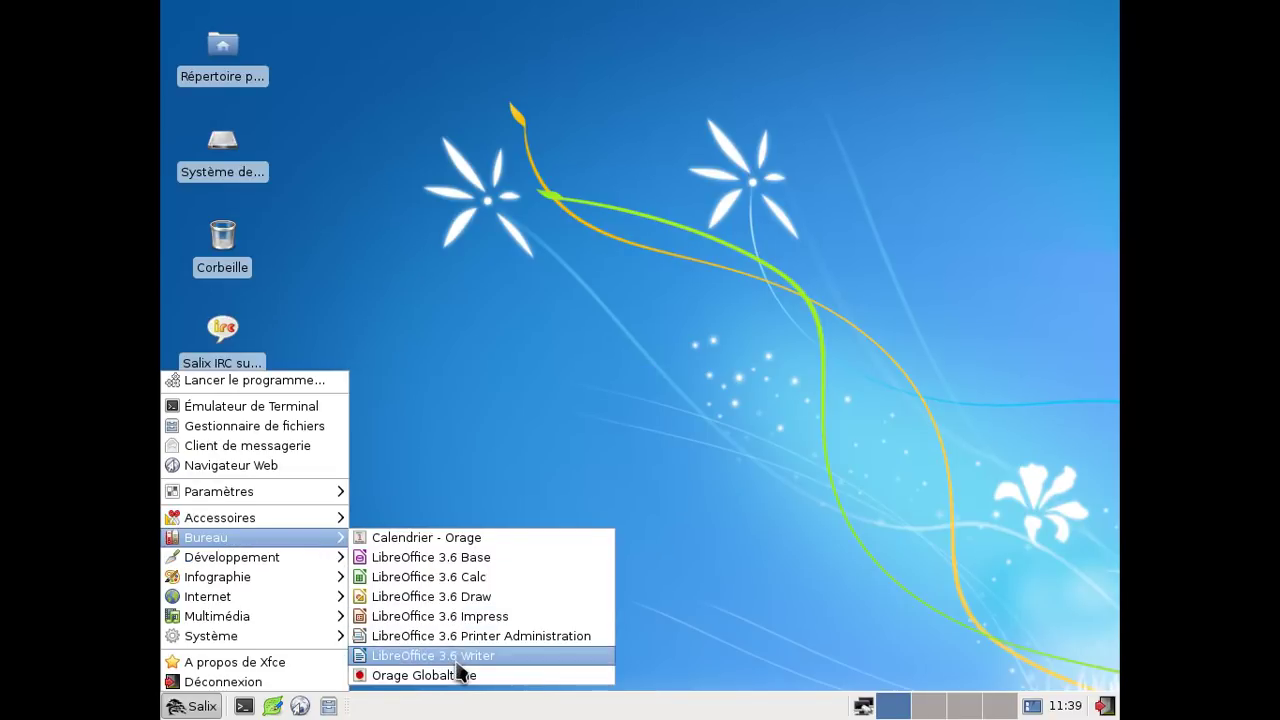
{"action": "left_click", "coordinate": [457, 658]}
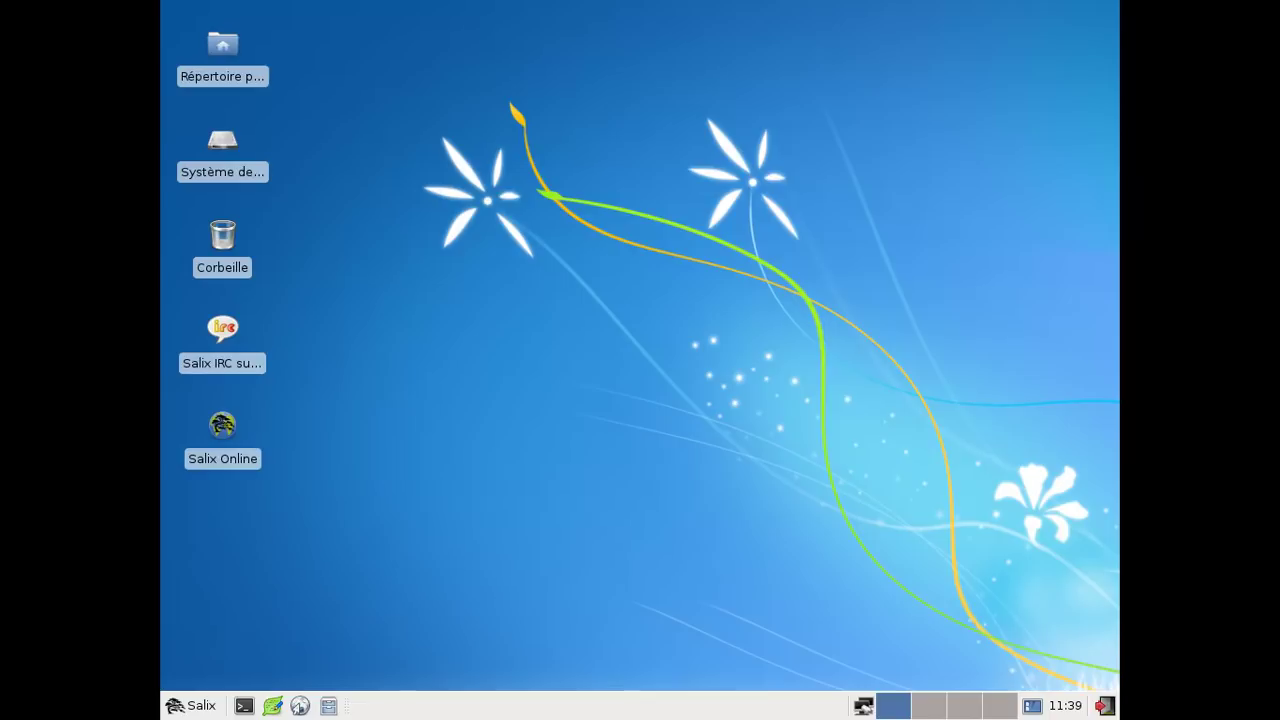
- Launch the GIMP image editor and the document viewer from the Infographie category
{"action": "left_click", "coordinate": [214, 708]}
{"action": "mouse_move", "coordinate": [270, 563]}
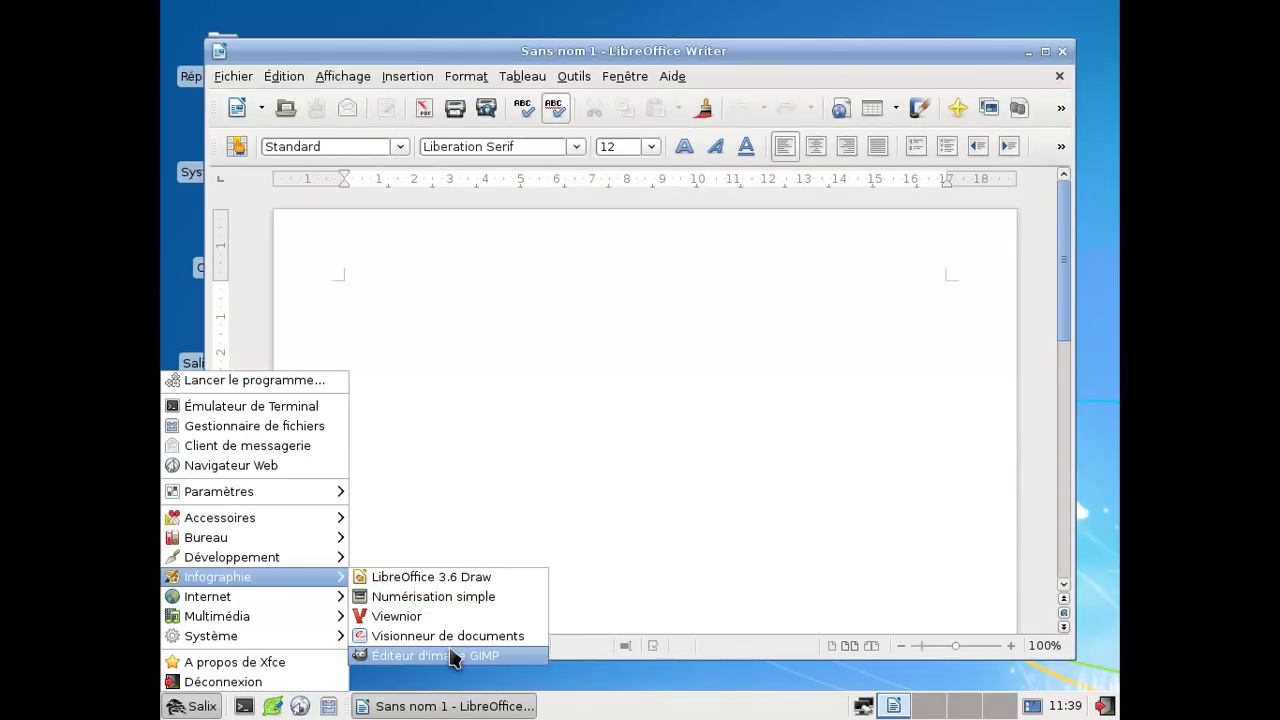
{"action": "left_click", "coordinate": [215, 705]}
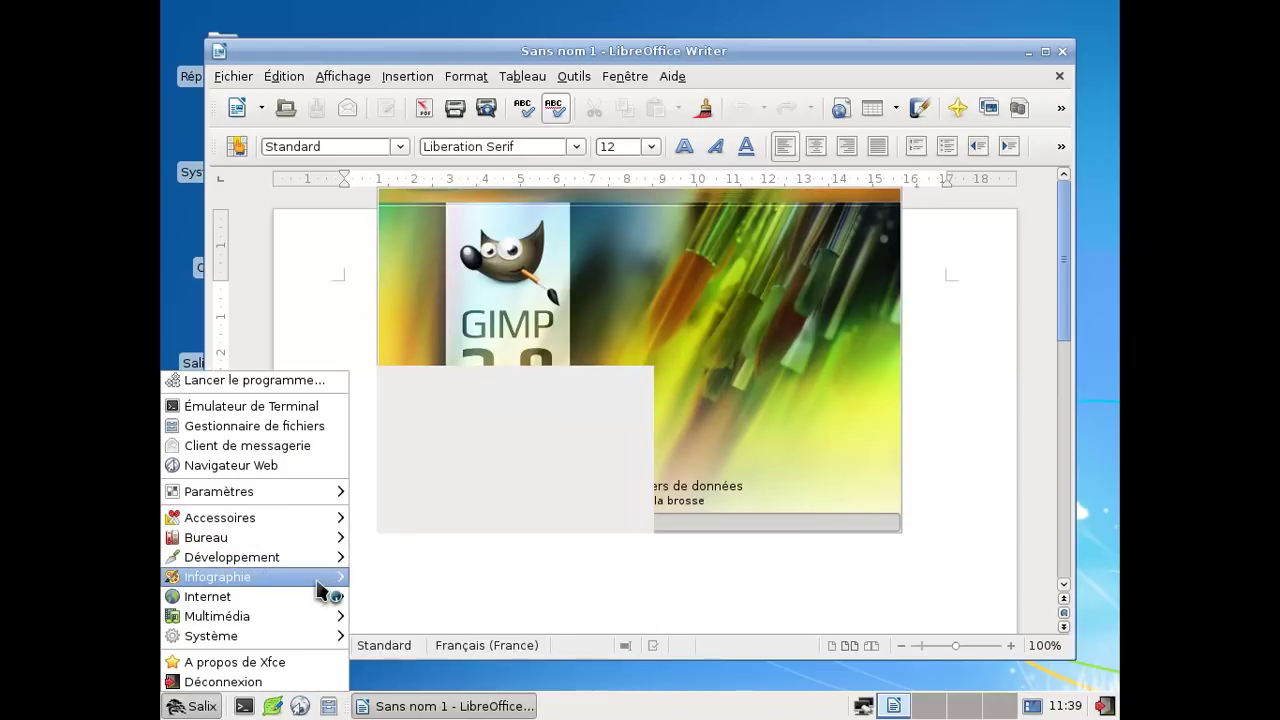
{"action": "mouse_move", "coordinate": [335, 580]}
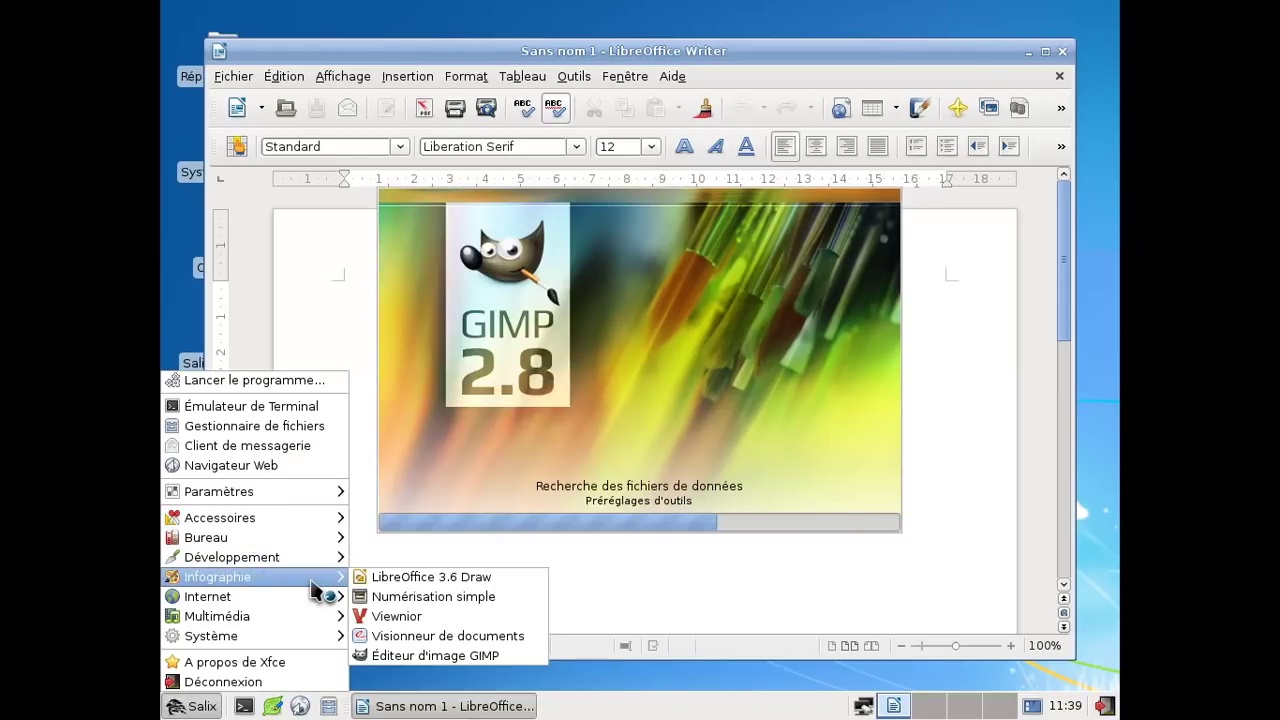
{"action": "left_click", "coordinate": [440, 637]}
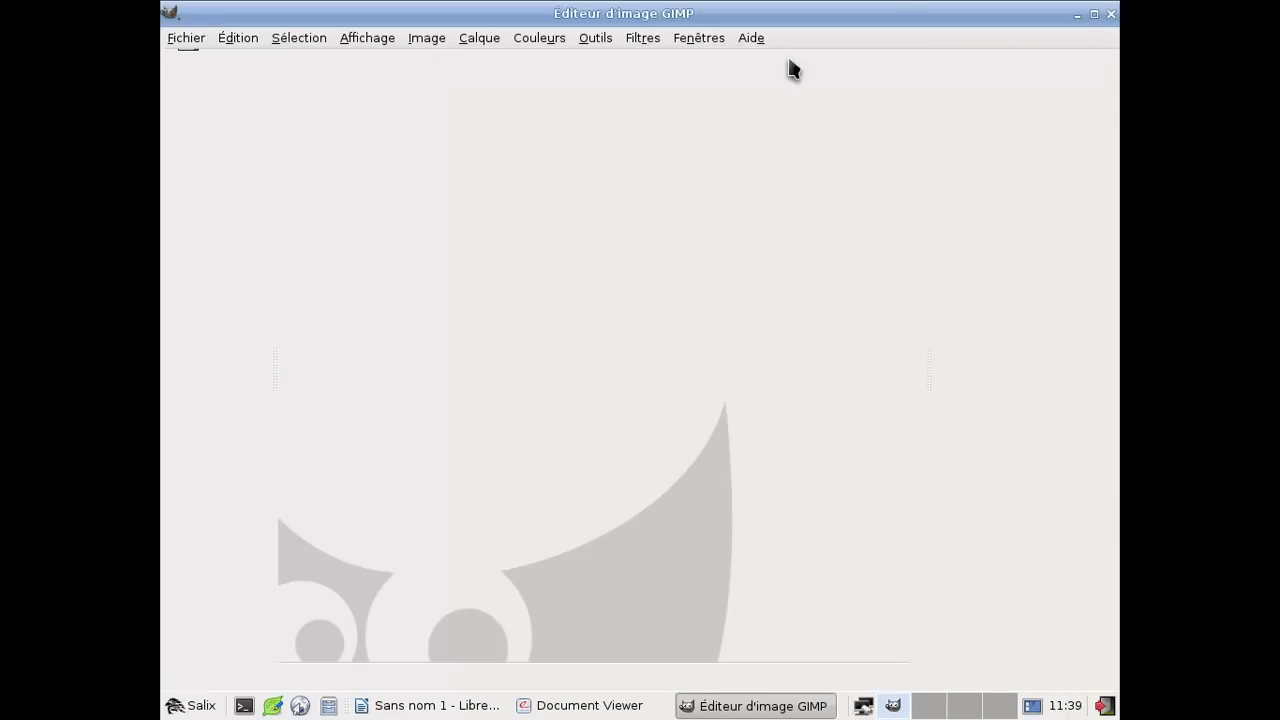
- View GIMP's version information and close the image editor
{"action": "left_click", "coordinate": [754, 40]}
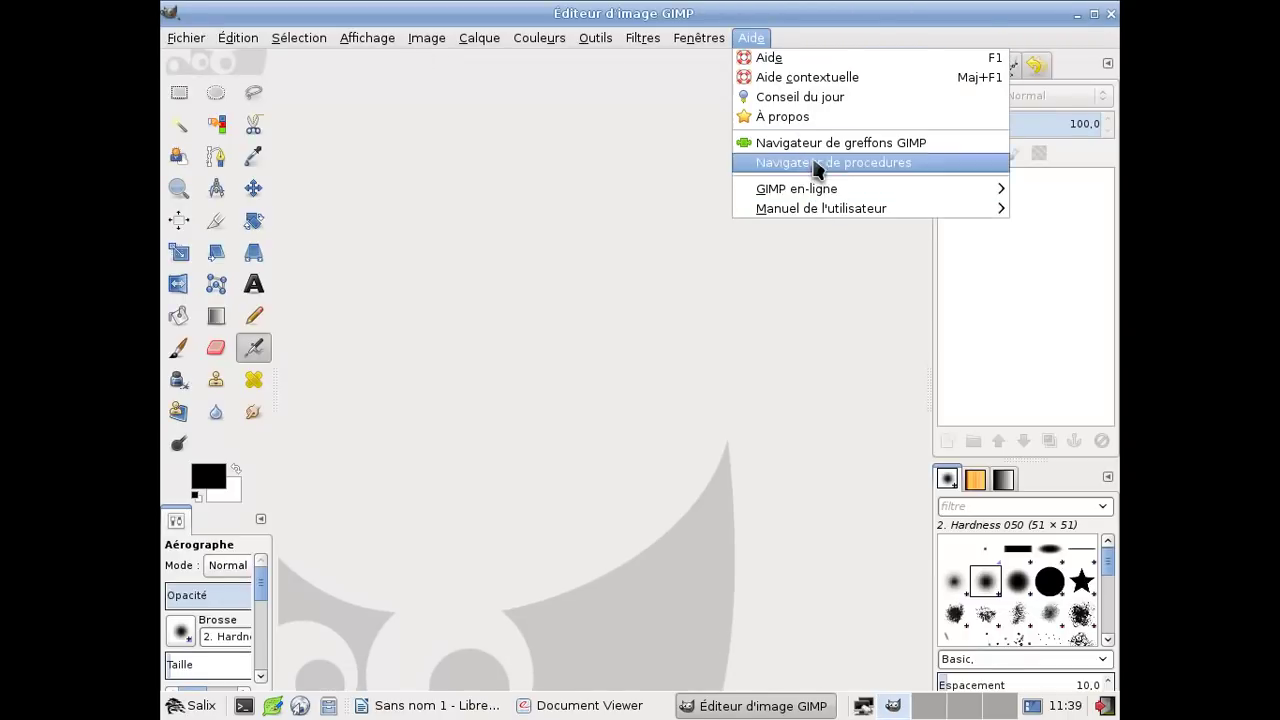
{"action": "left_click", "coordinate": [801, 118]}
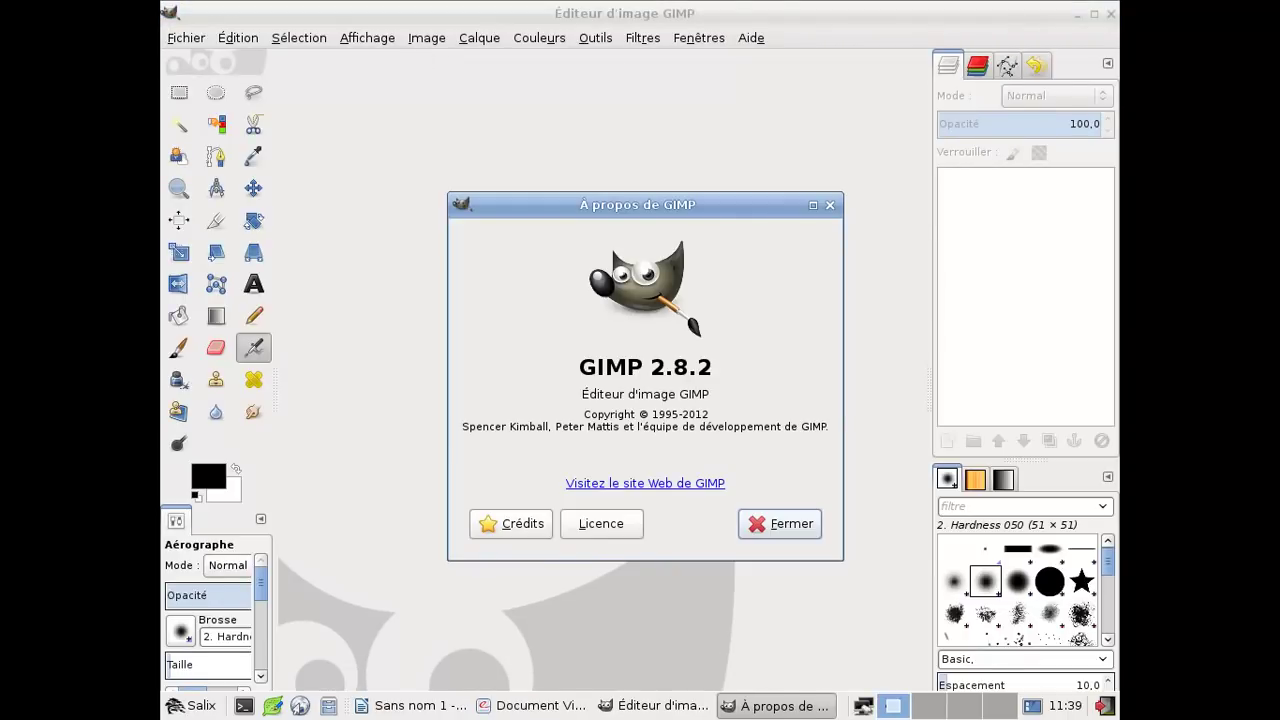
{"action": "left_click", "coordinate": [776, 523]}
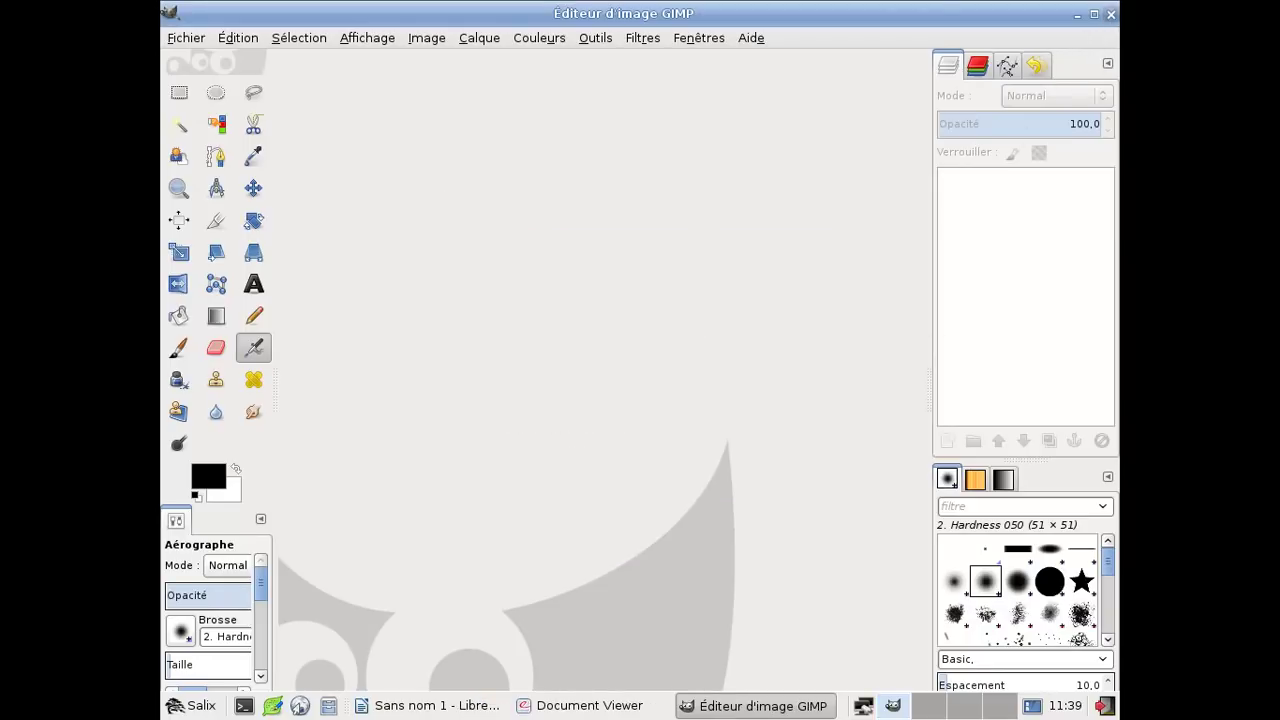
{"action": "left_click", "coordinate": [1110, 14]}
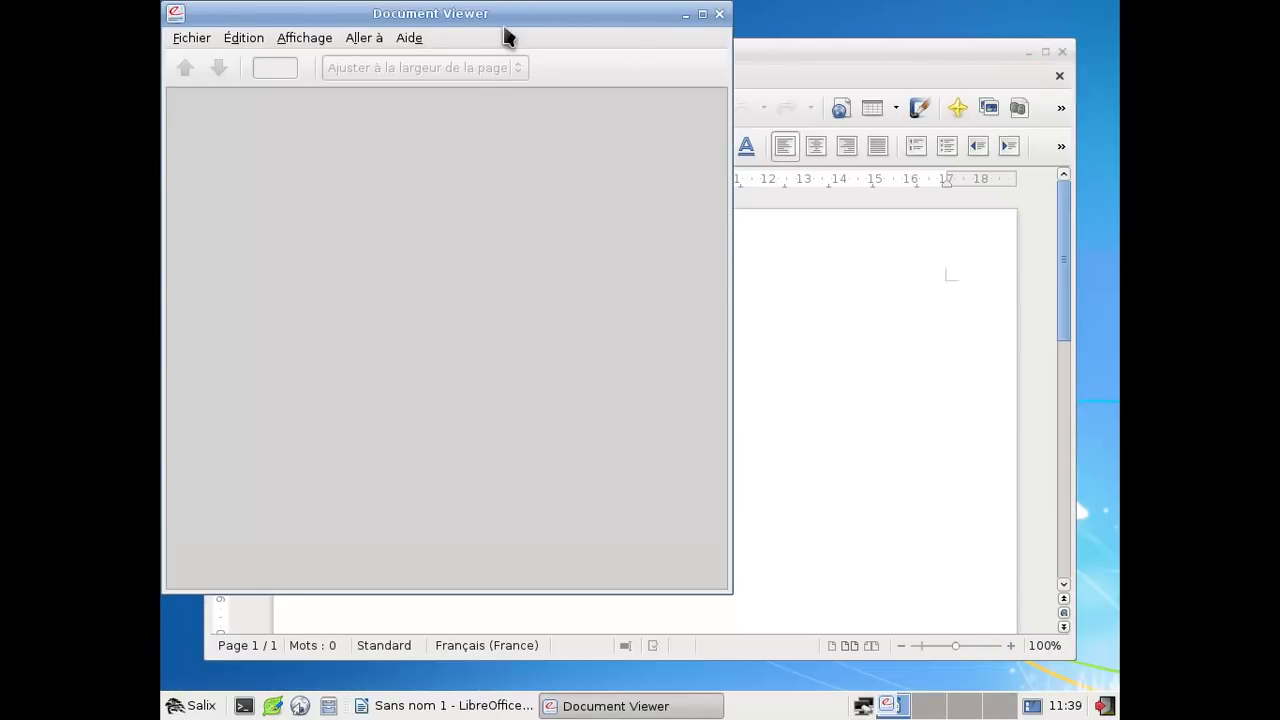
- View Document Viewer's version information and close the document viewer
{"action": "left_click", "coordinate": [409, 38]}
{"action": "left_click", "coordinate": [457, 79]}
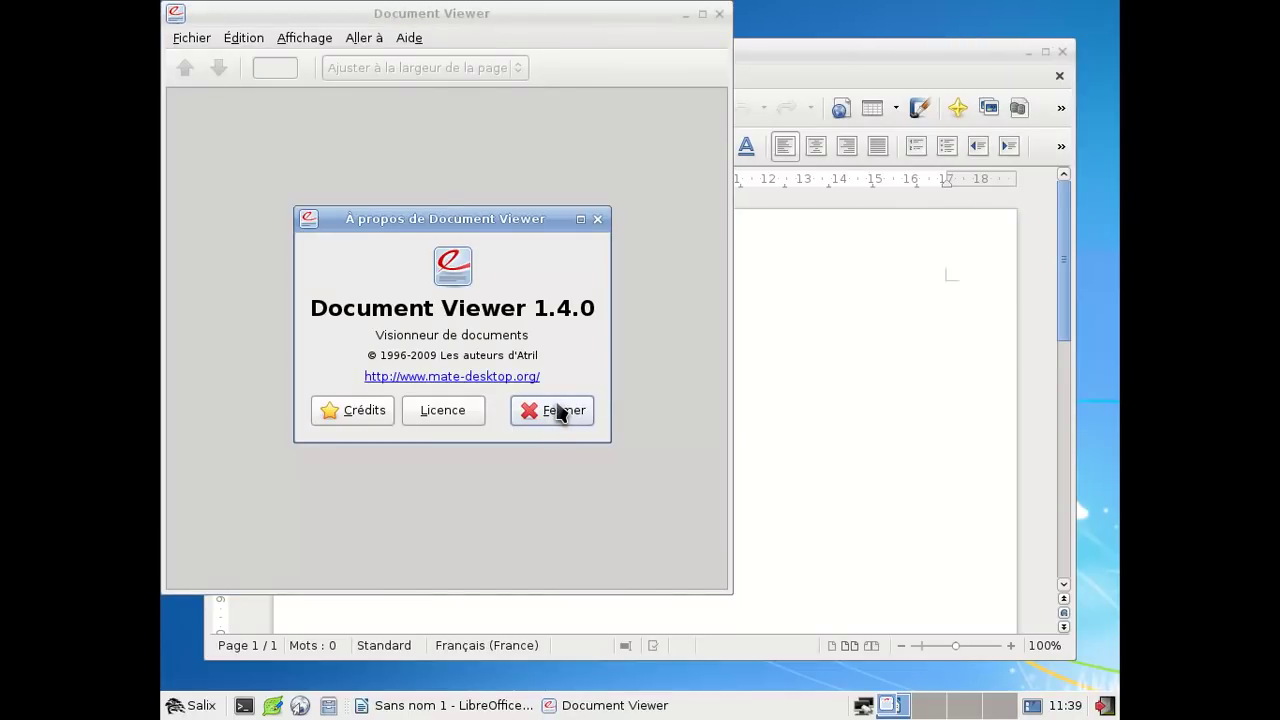
{"action": "left_click", "coordinate": [557, 412]}
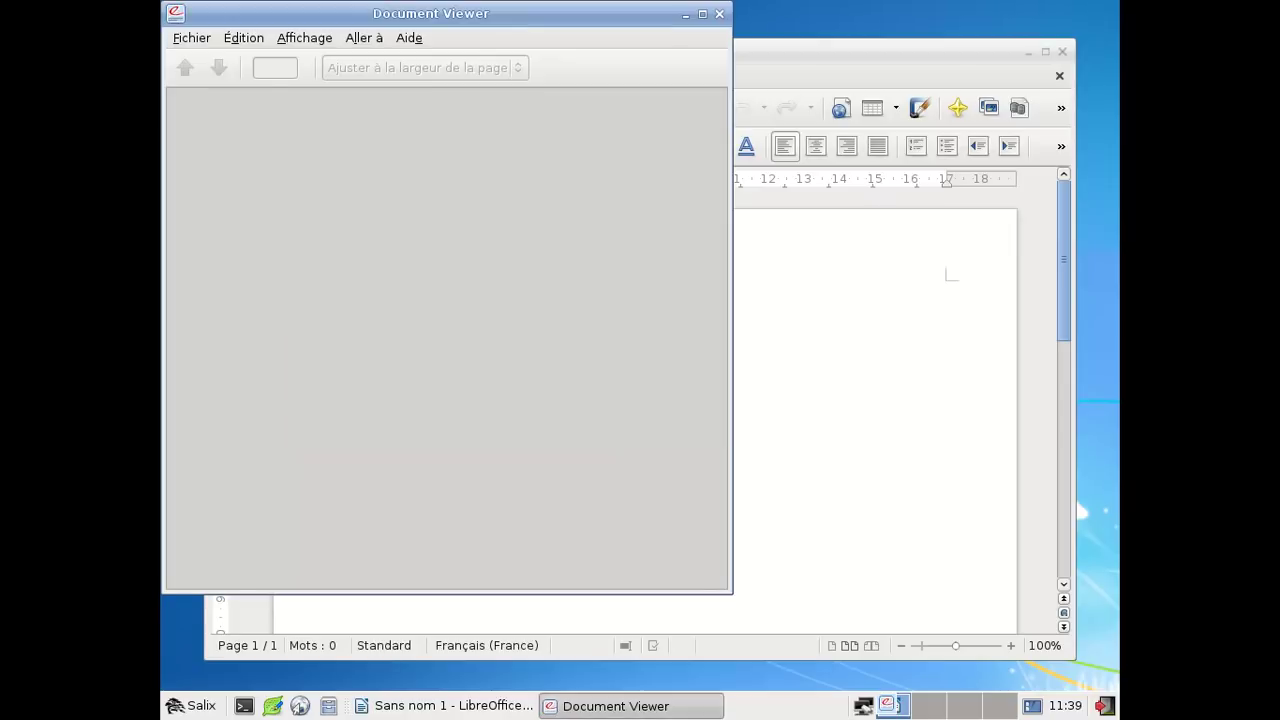
{"action": "left_click", "coordinate": [719, 14]}
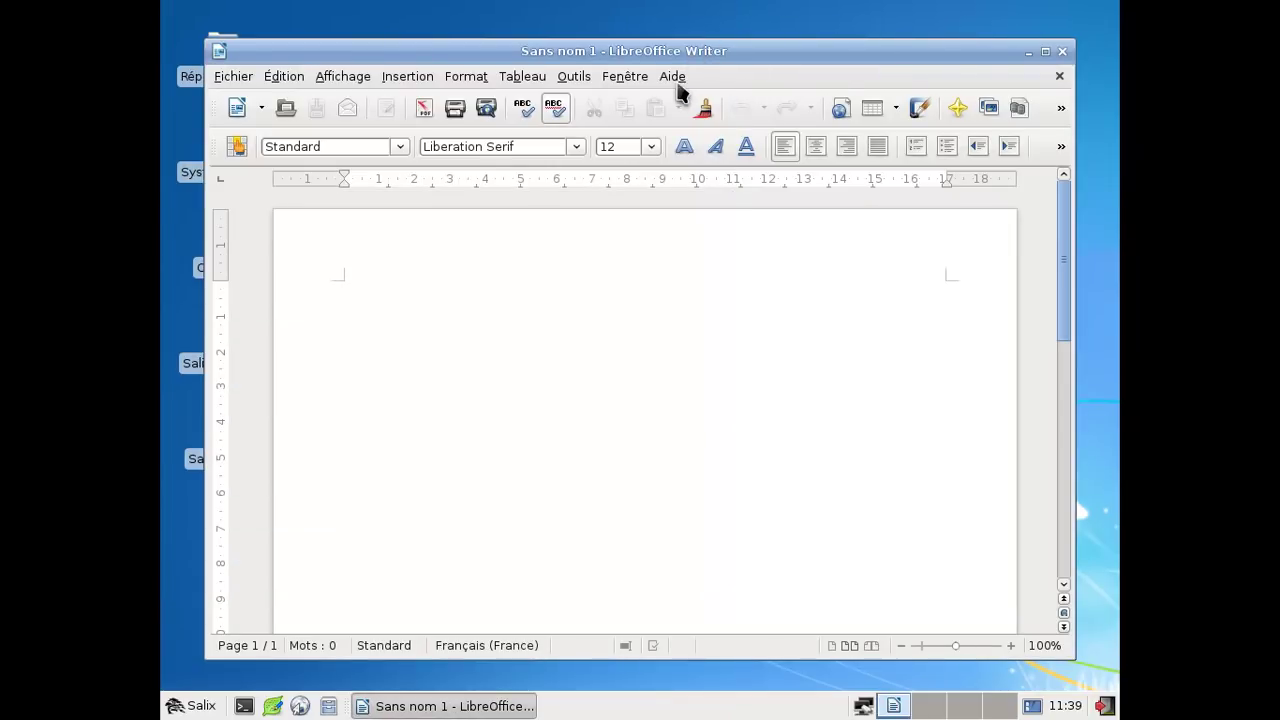
- View LibreOffice's version information and close Writer
{"action": "left_click", "coordinate": [675, 78]}
{"action": "left_click", "coordinate": [717, 220]}
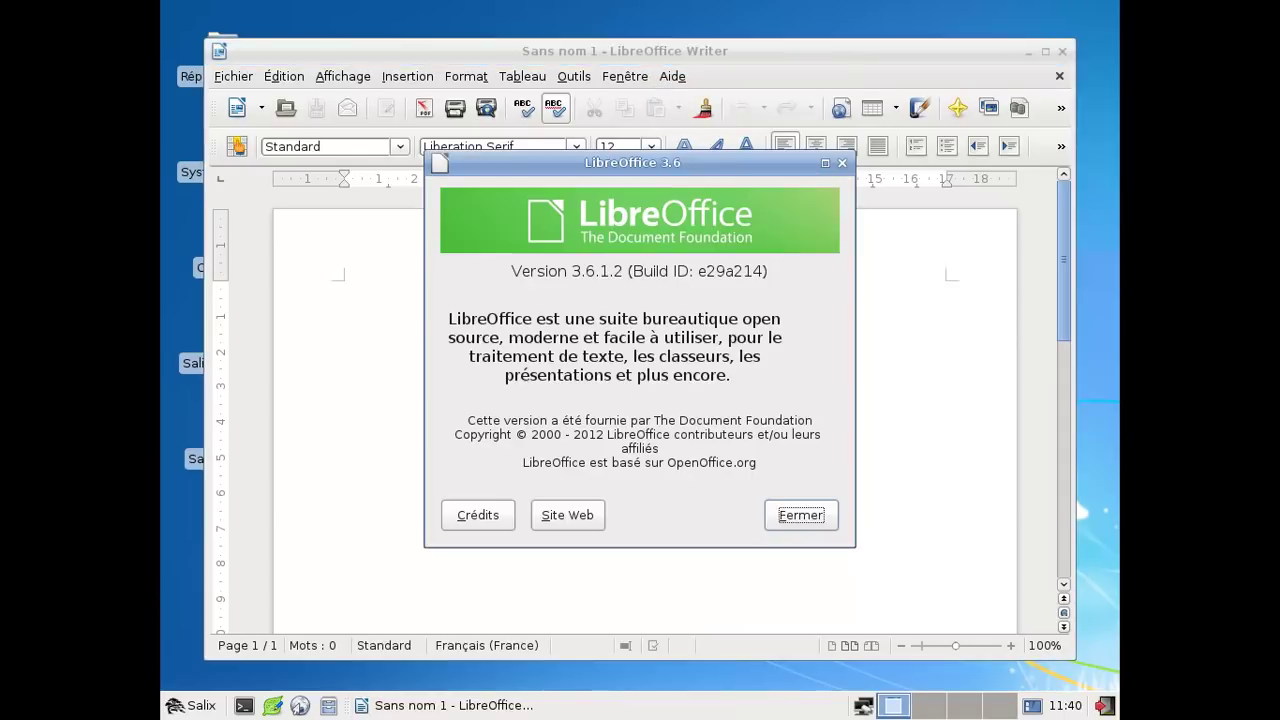
{"action": "left_click", "coordinate": [812, 518]}
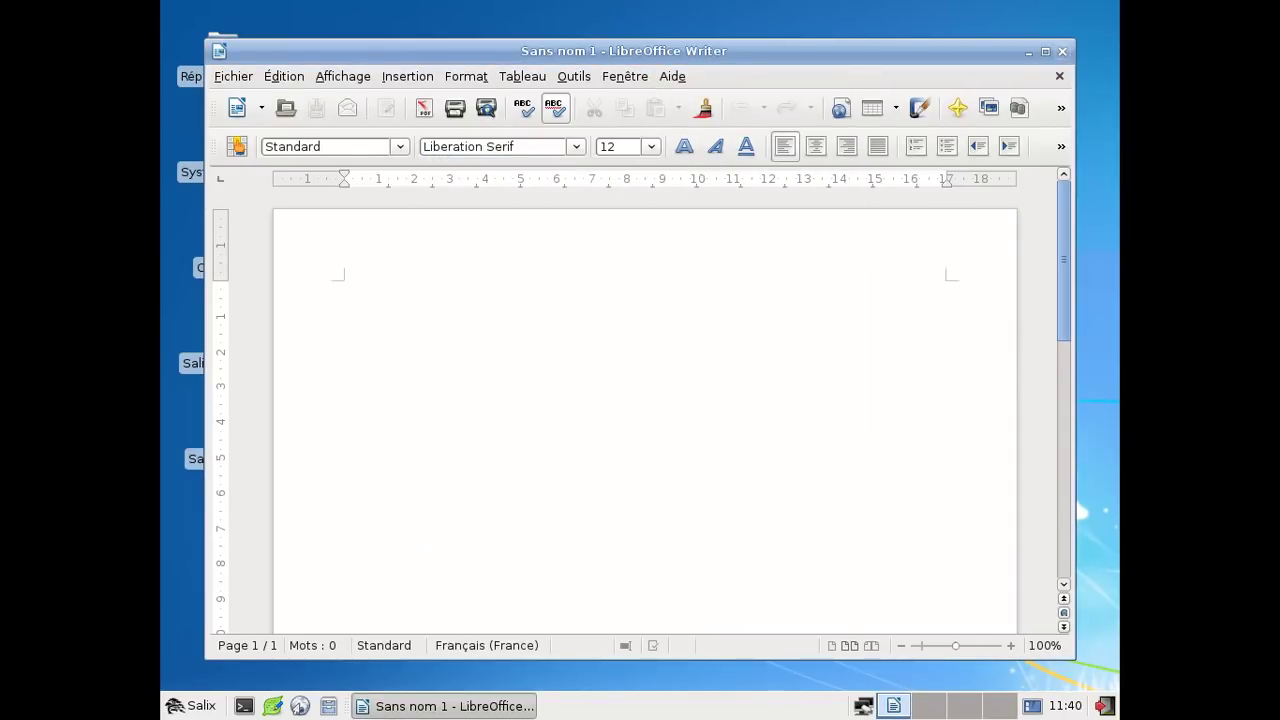
{"action": "left_click", "coordinate": [1062, 51]}
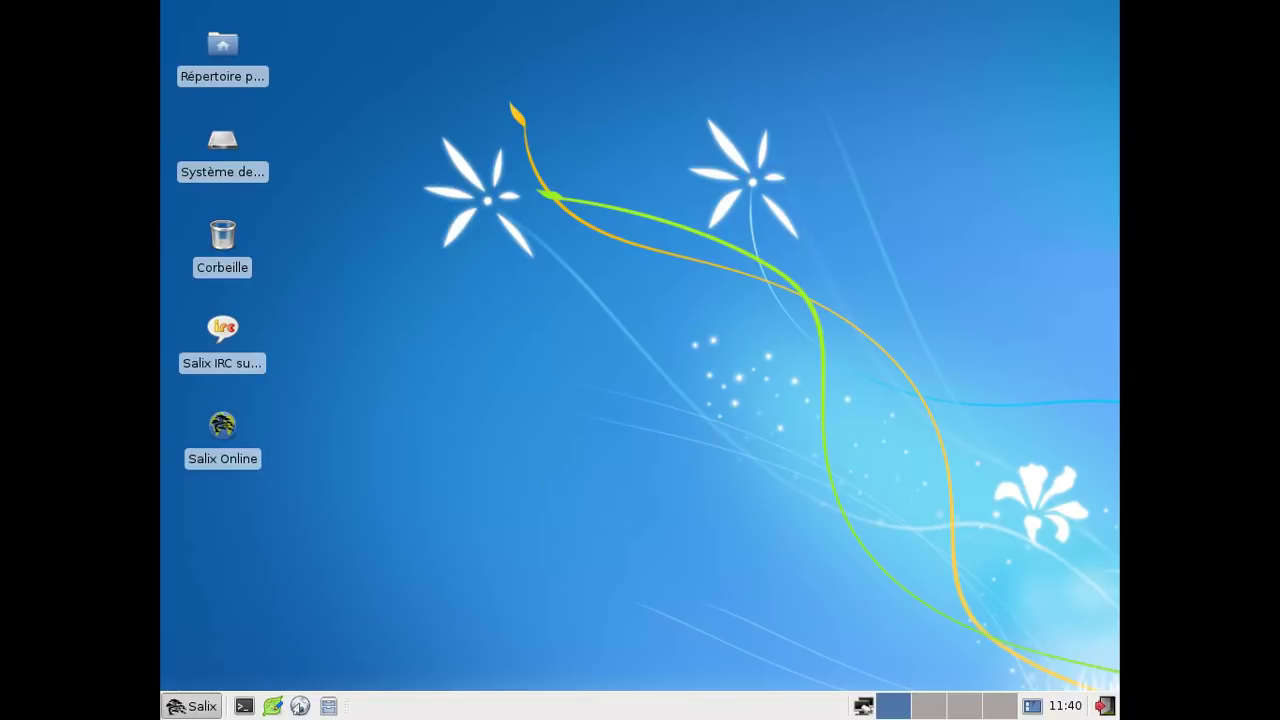
- Launch the Exaile music player and the Mixer from the Multimédia category
{"action": "left_click", "coordinate": [192, 706]}
{"action": "mouse_move", "coordinate": [250, 616]}
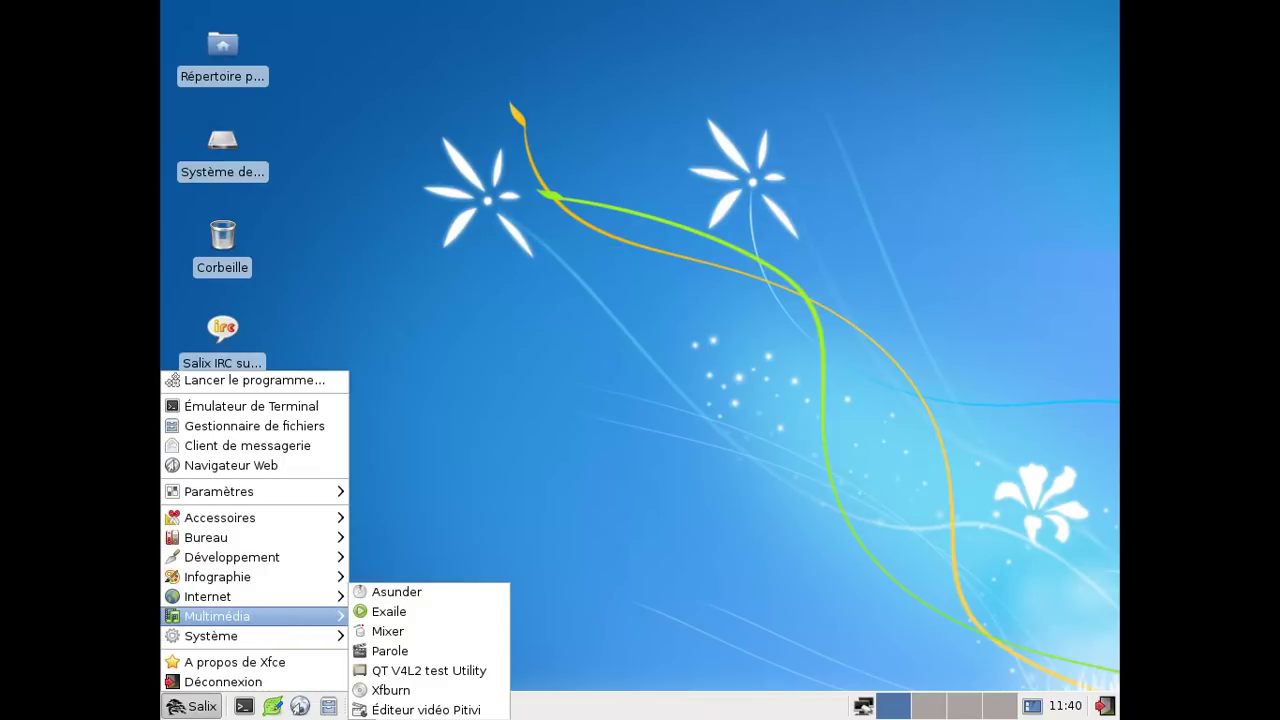
{"action": "left_click", "coordinate": [392, 613]}
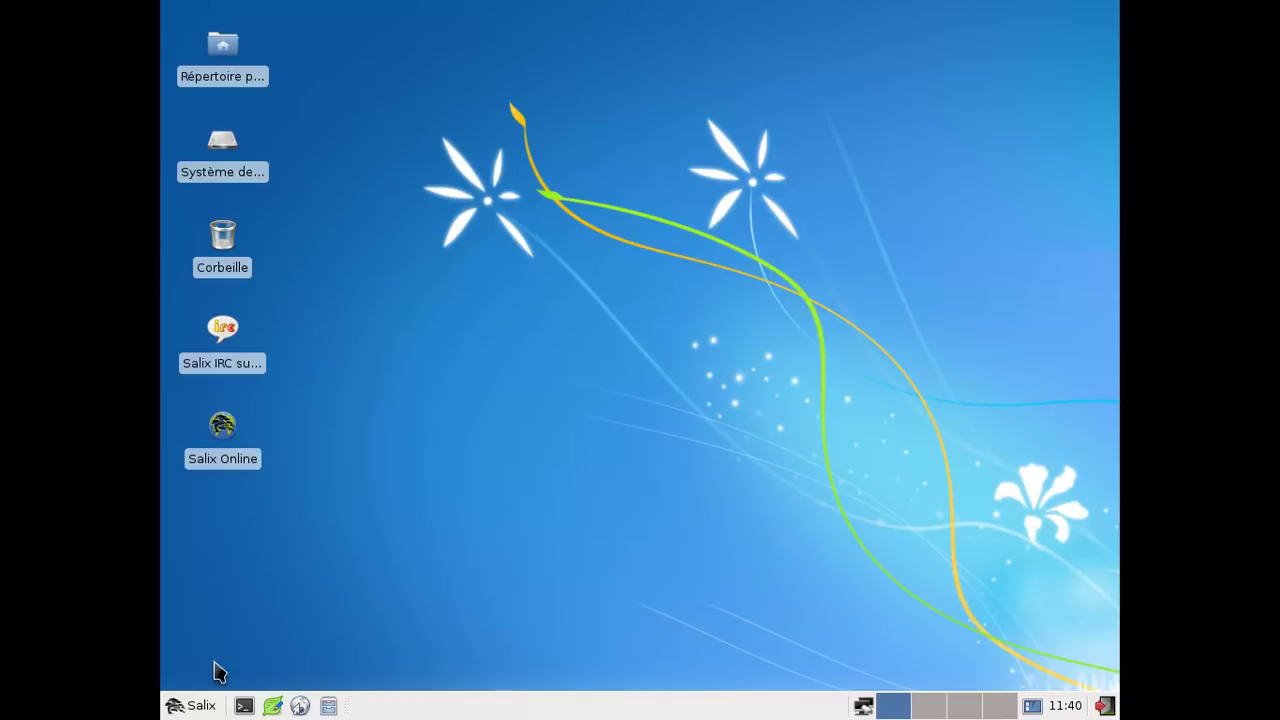
{"action": "left_click", "coordinate": [175, 706]}
{"action": "mouse_move", "coordinate": [330, 616]}
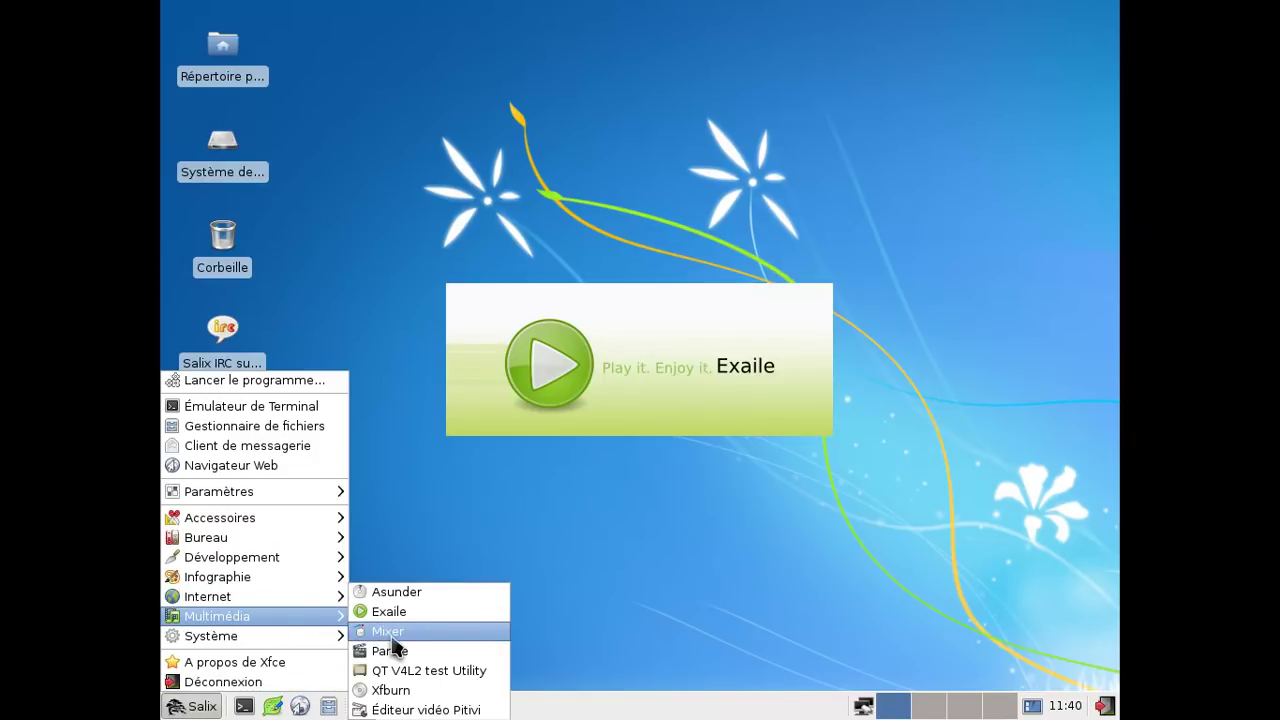
{"action": "left_click", "coordinate": [391, 636]}
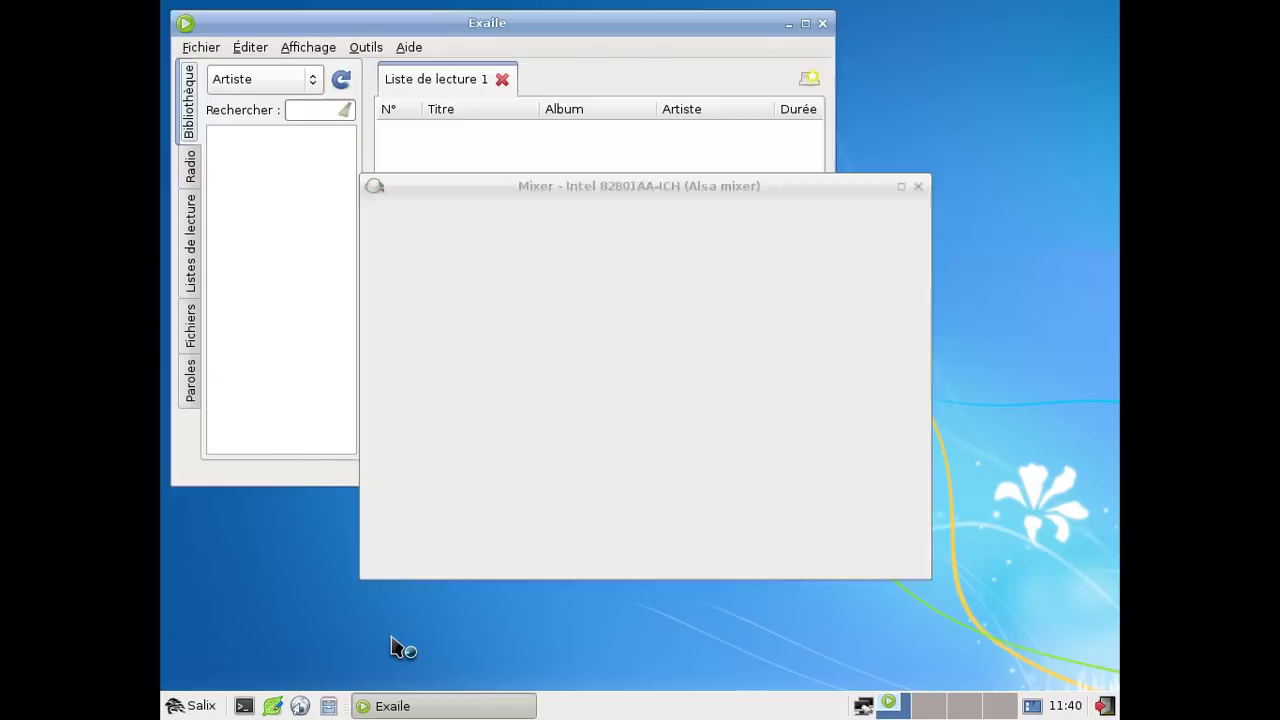
- Add the Volume général and PCM controls to the Mixer's display and quit the Mixer
{"action": "left_click", "coordinate": [423, 551]}
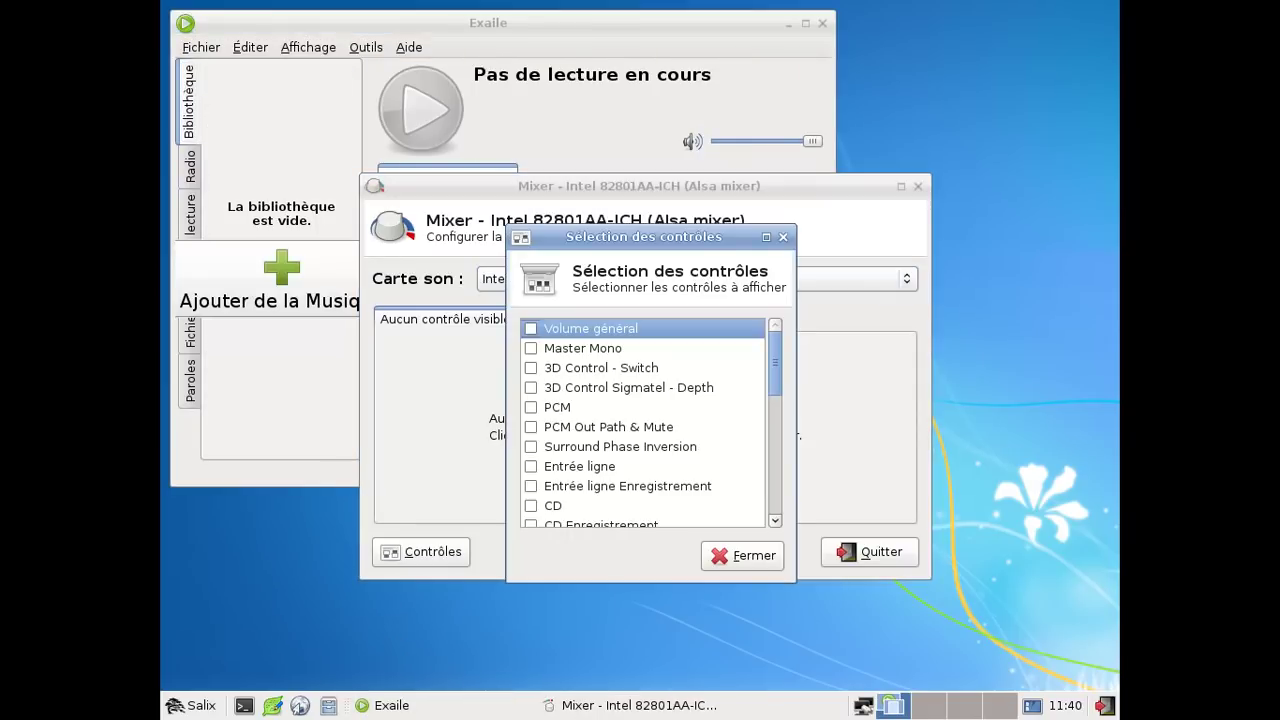
{"action": "left_click", "coordinate": [531, 328]}
{"action": "left_click", "coordinate": [531, 407]}
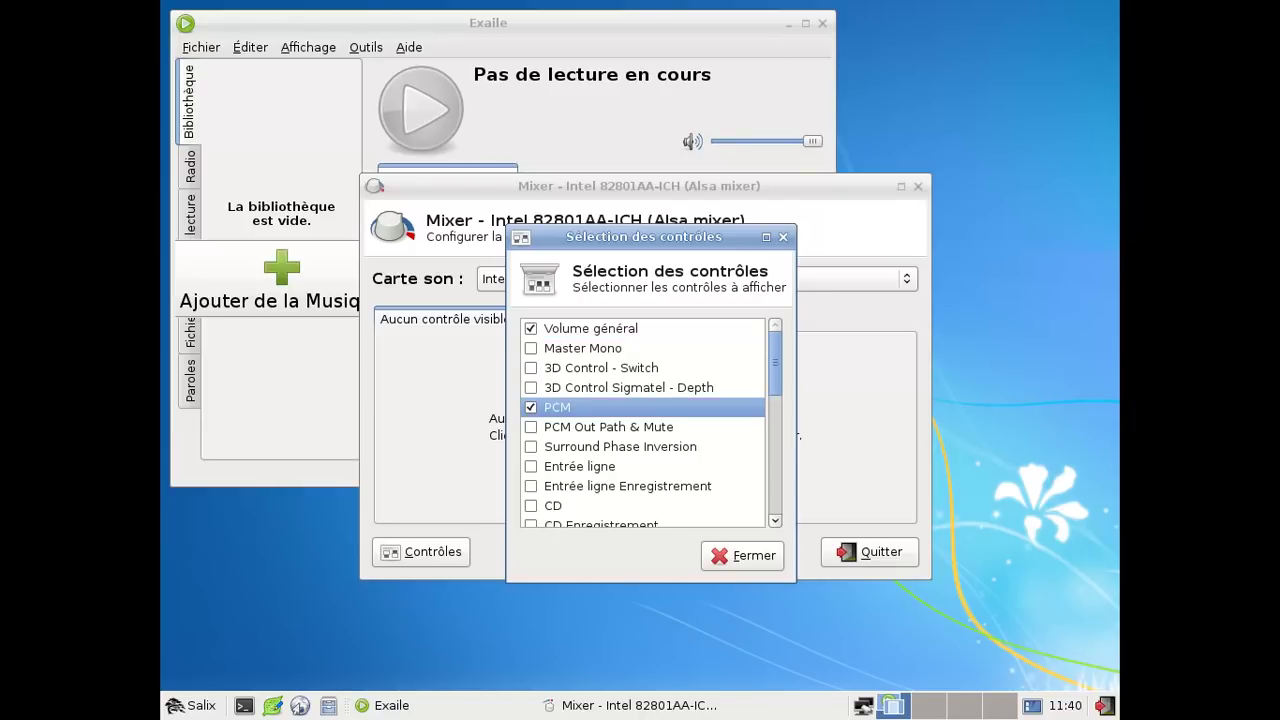
{"action": "left_click", "coordinate": [741, 555]}
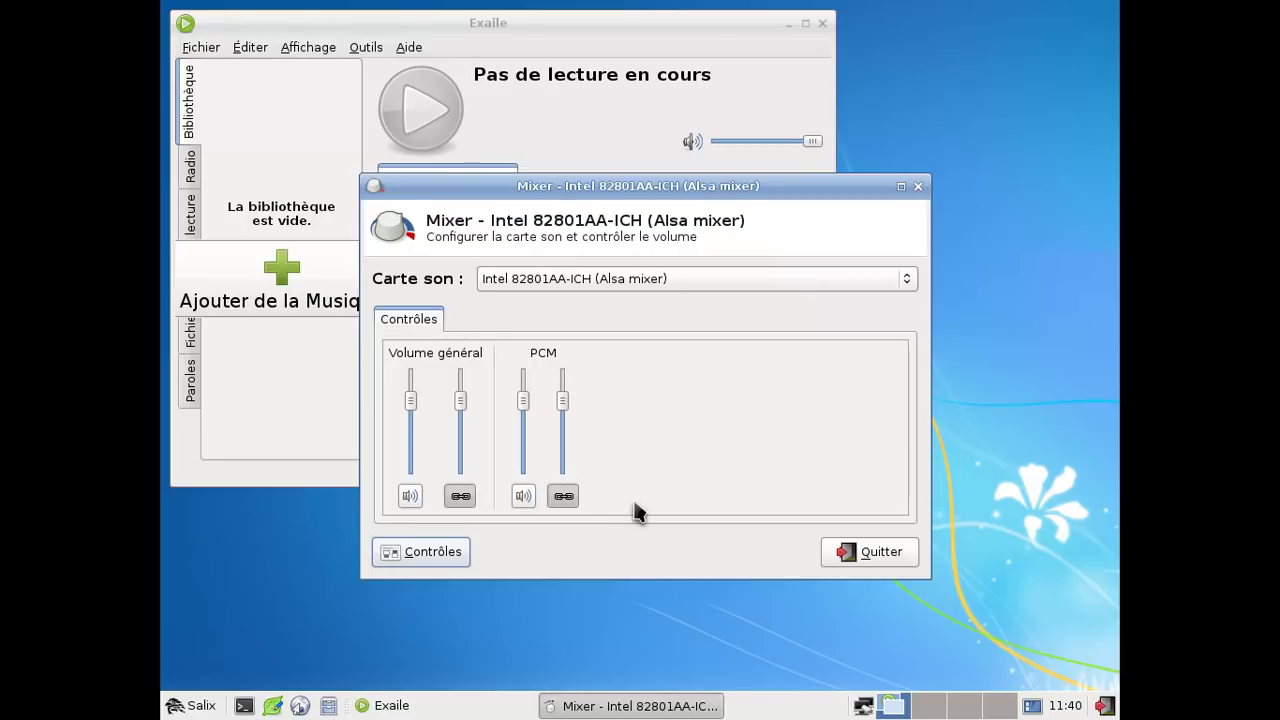
{"action": "left_click", "coordinate": [848, 553]}
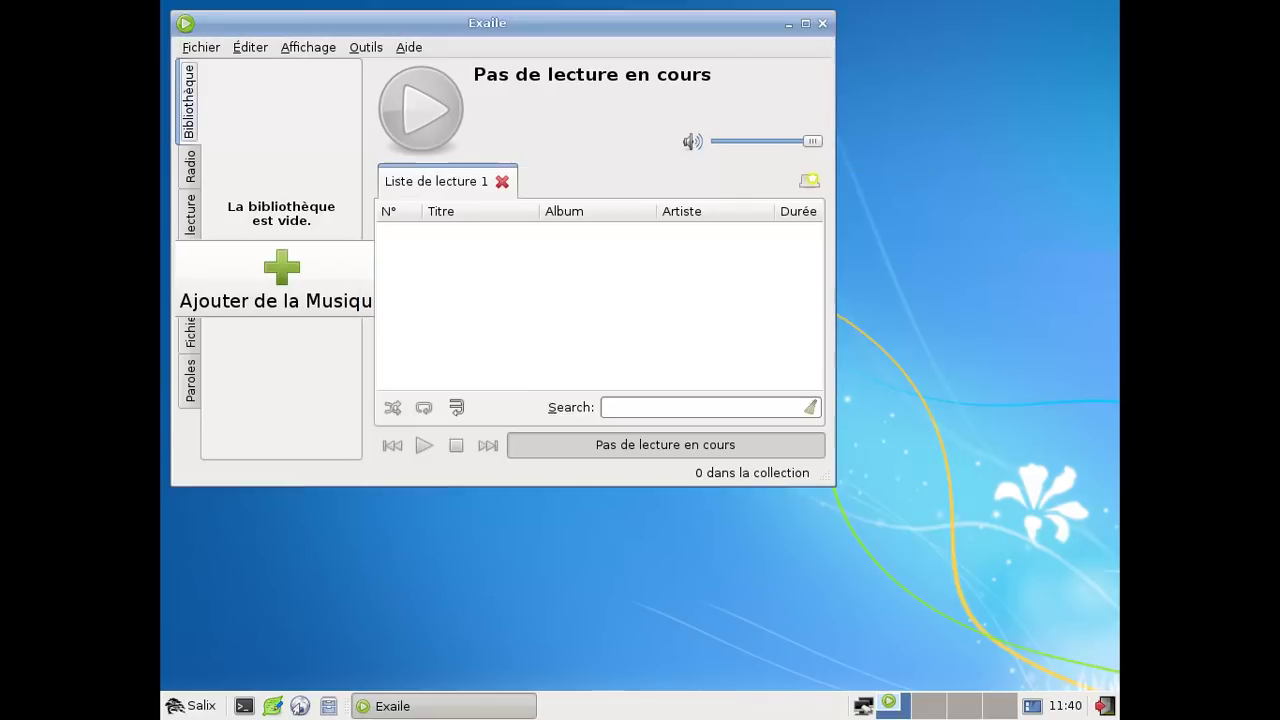
- Search the available panel plugins for "vol", add the Mixer plugin to the panel and close the plugin dialog
{"action": "right_click", "coordinate": [857, 702]}
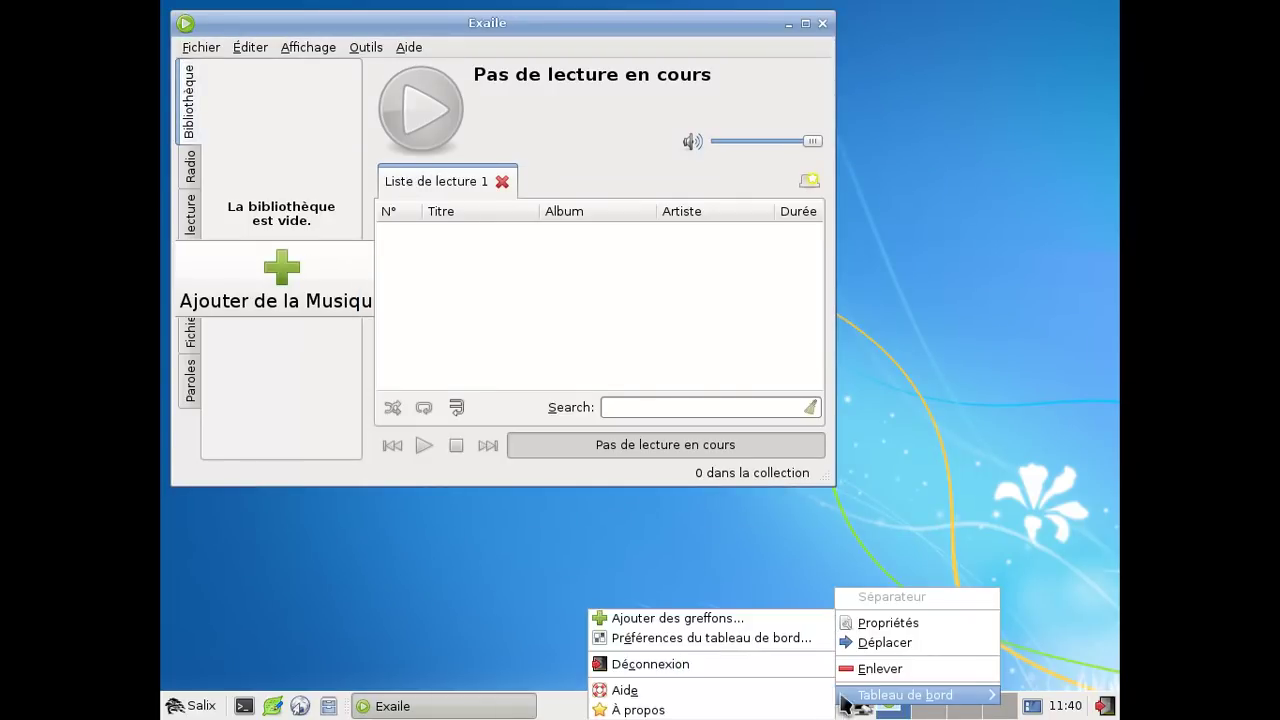
{"action": "mouse_move", "coordinate": [866, 695]}
{"action": "left_click", "coordinate": [772, 620]}
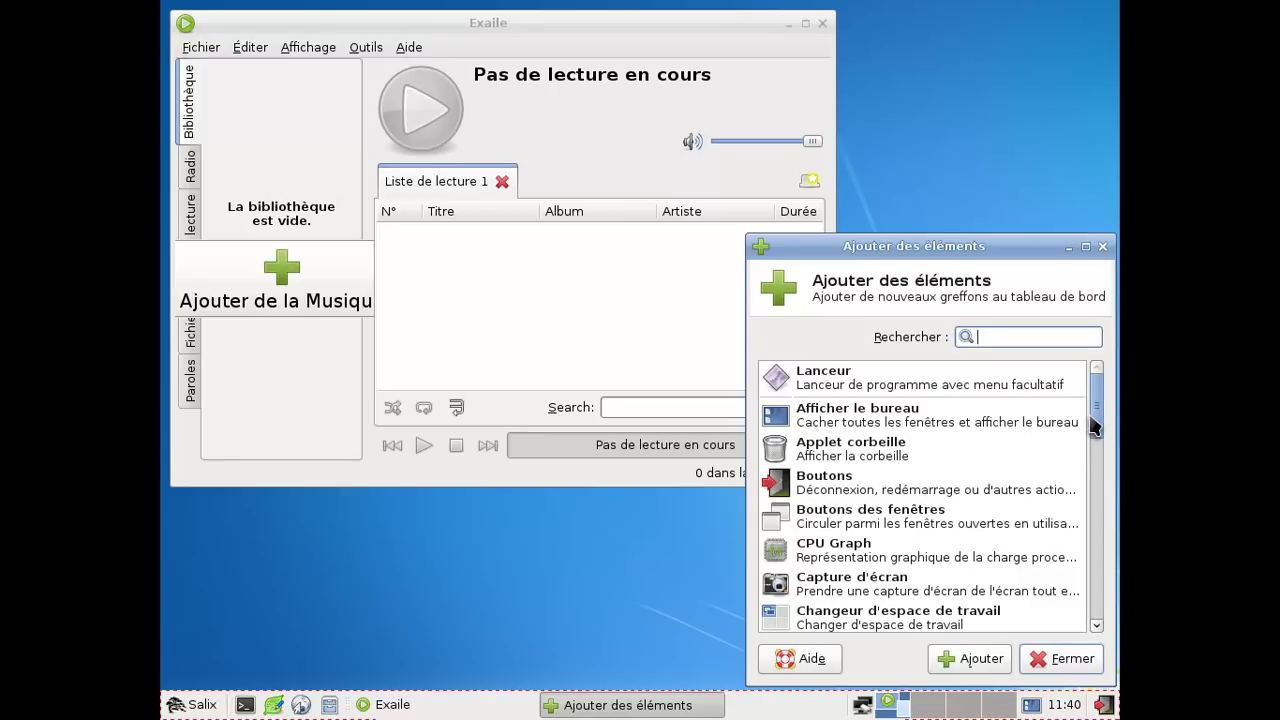
{"action": "scroll", "coordinate": [1096, 465], "scroll_direction": "down", "scroll_amount": 4}
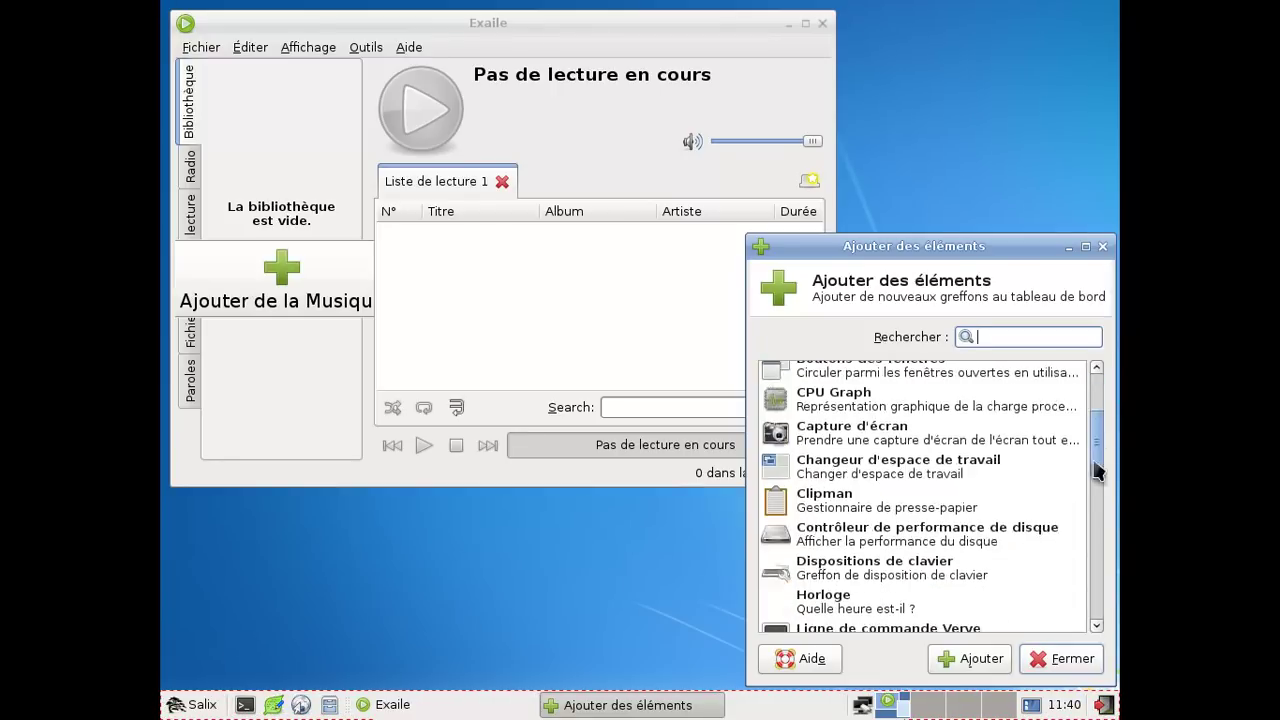
{"action": "left_click_drag", "start_coordinate": [1096, 470], "coordinate": [1082, 594]}
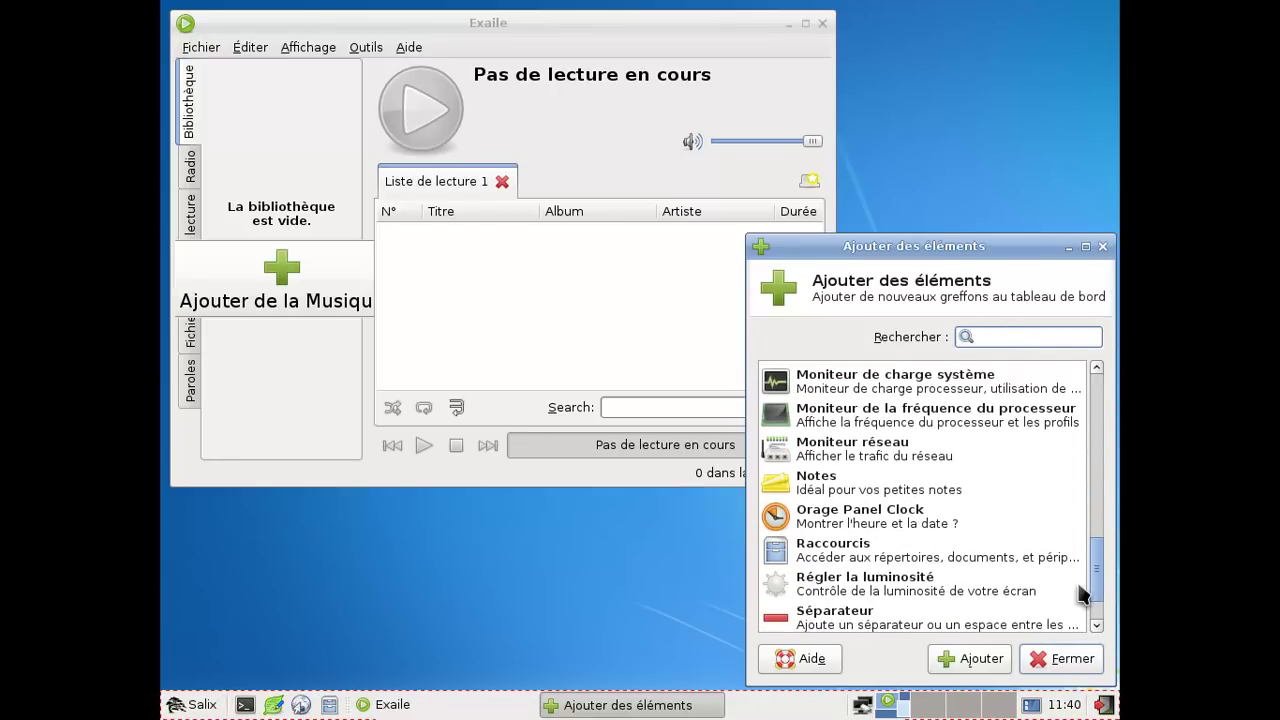
{"action": "scroll", "coordinate": [1082, 594], "scroll_direction": "down", "scroll_amount": 2}
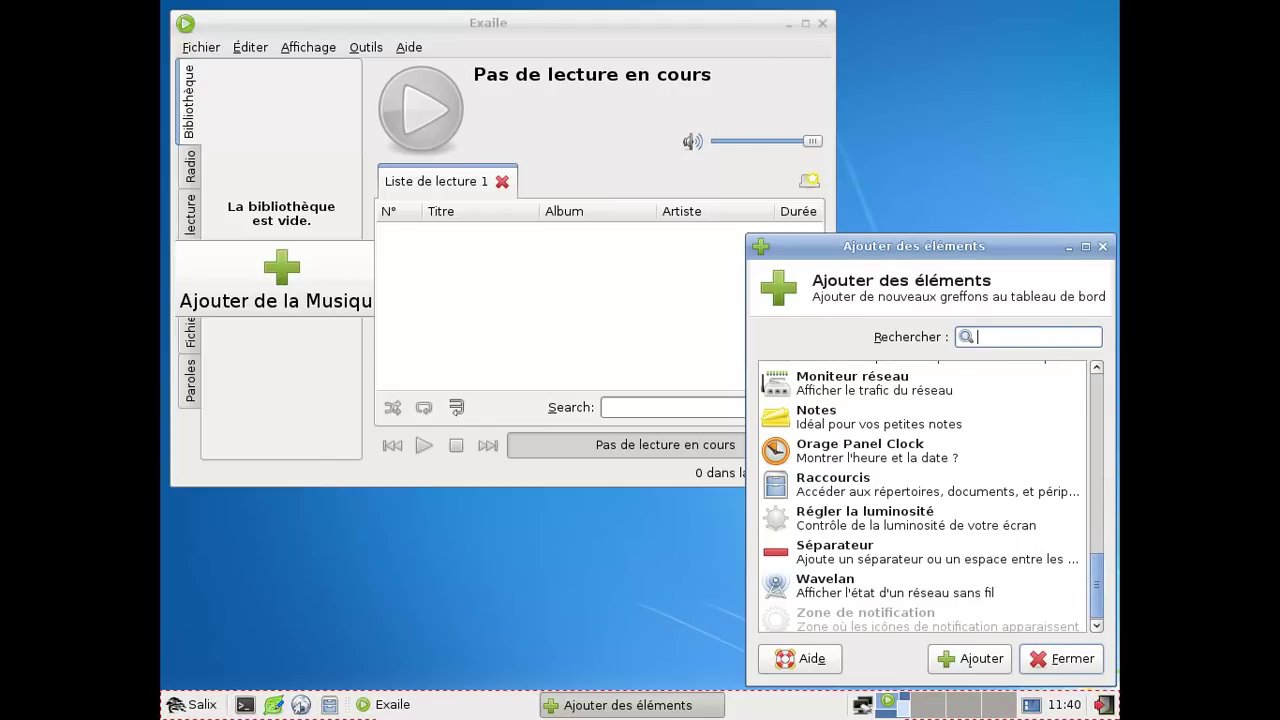
{"action": "type", "text": "vol"}
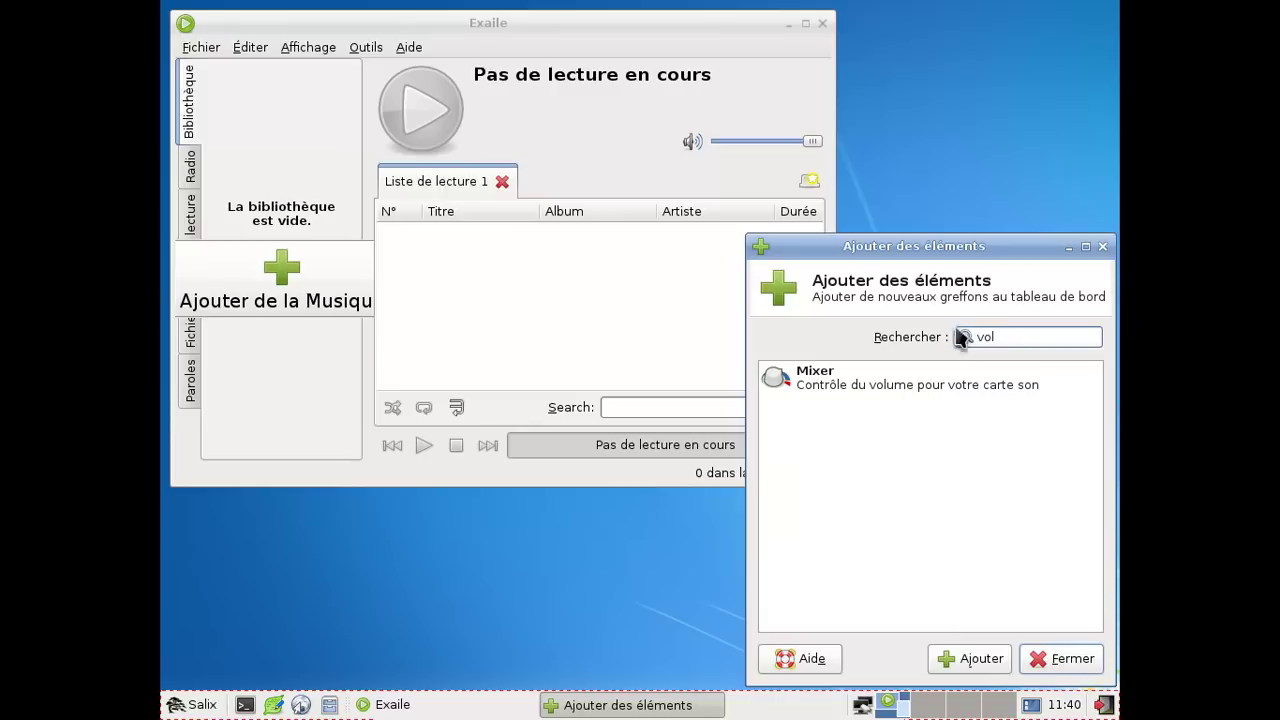
{"action": "left_click", "coordinate": [936, 380]}
{"action": "left_click", "coordinate": [962, 658]}
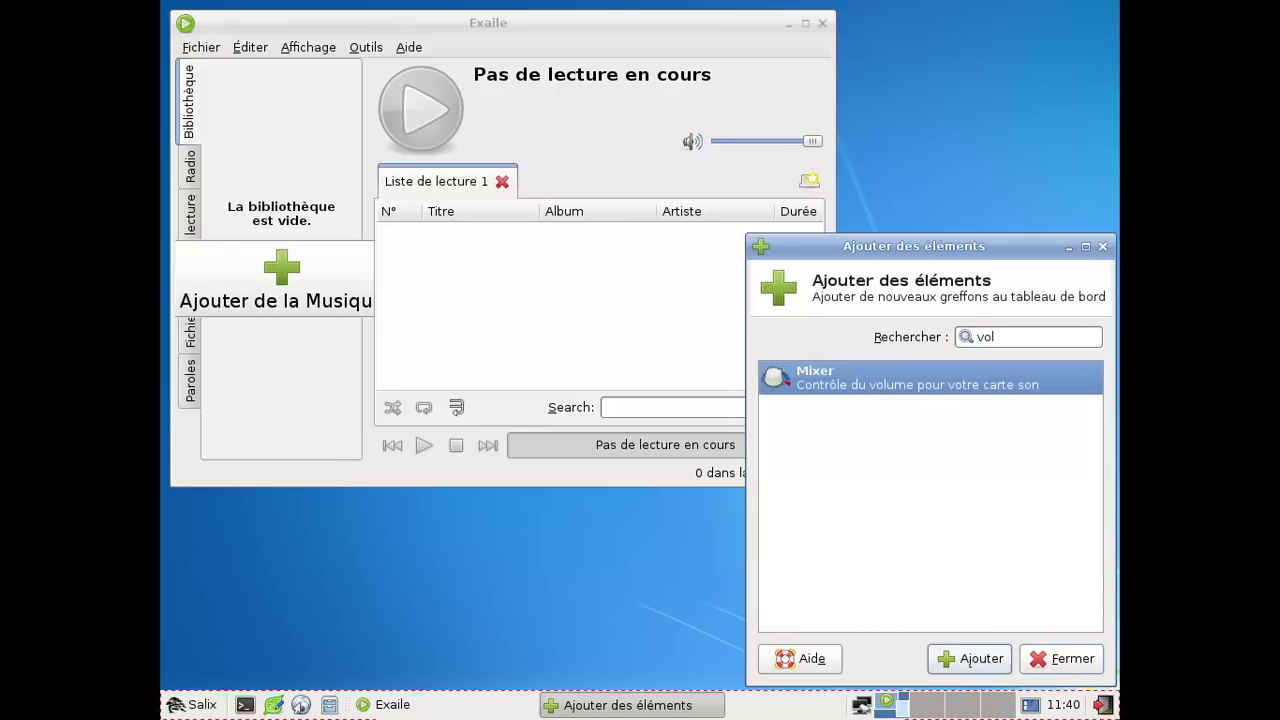
{"action": "left_click", "coordinate": [1070, 662]}
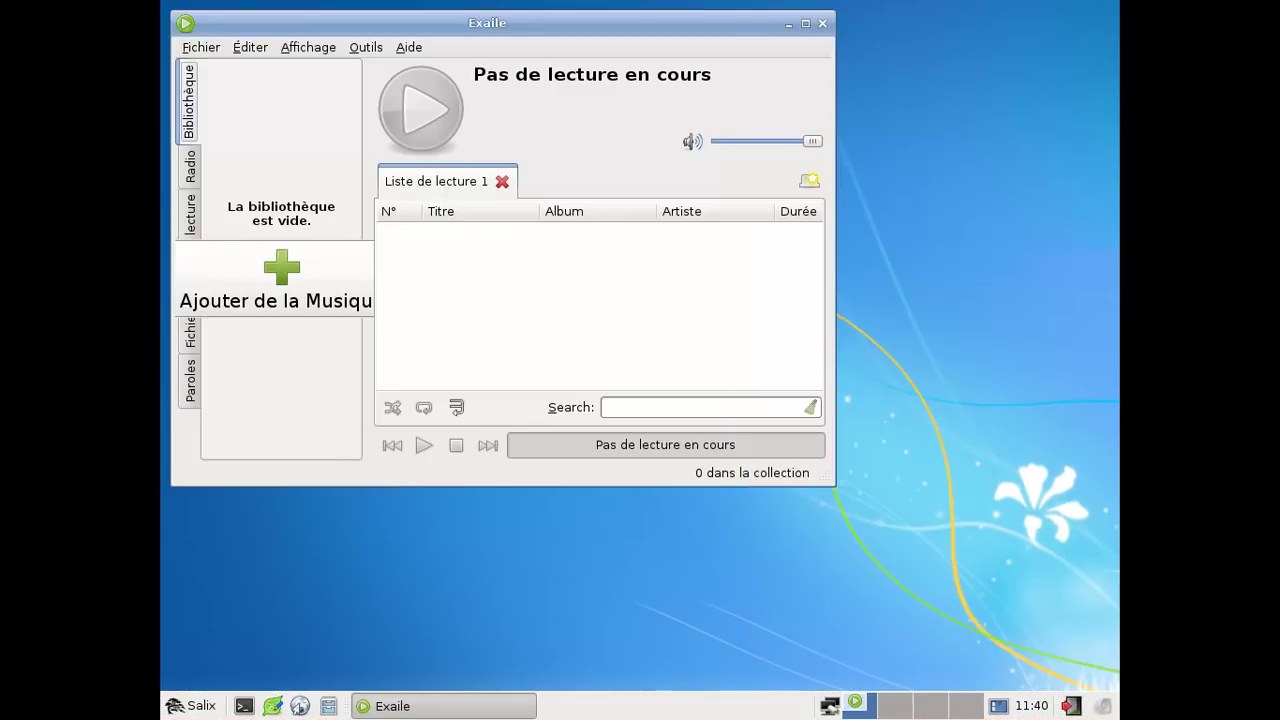
- Open the Mixer from its panel plugin and raise the PCM and Volume général levels to maximum
{"action": "left_click", "coordinate": [1103, 706]}
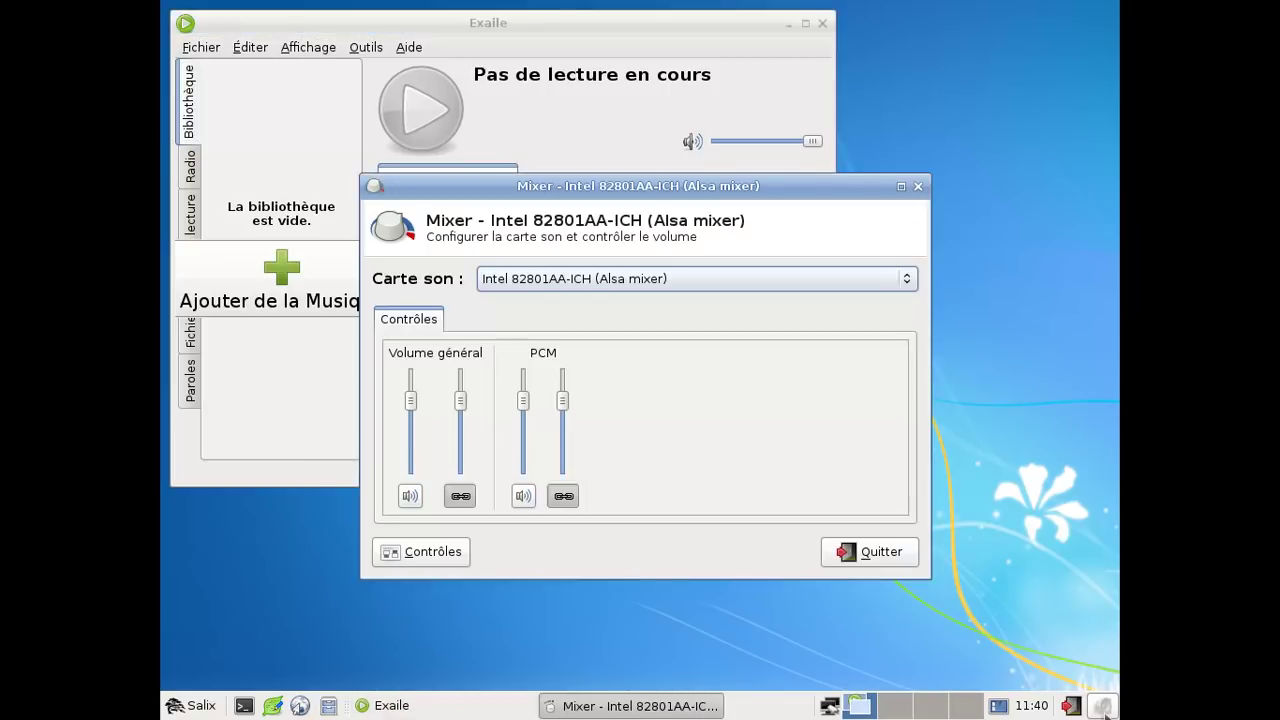
{"action": "left_click", "coordinate": [412, 497]}
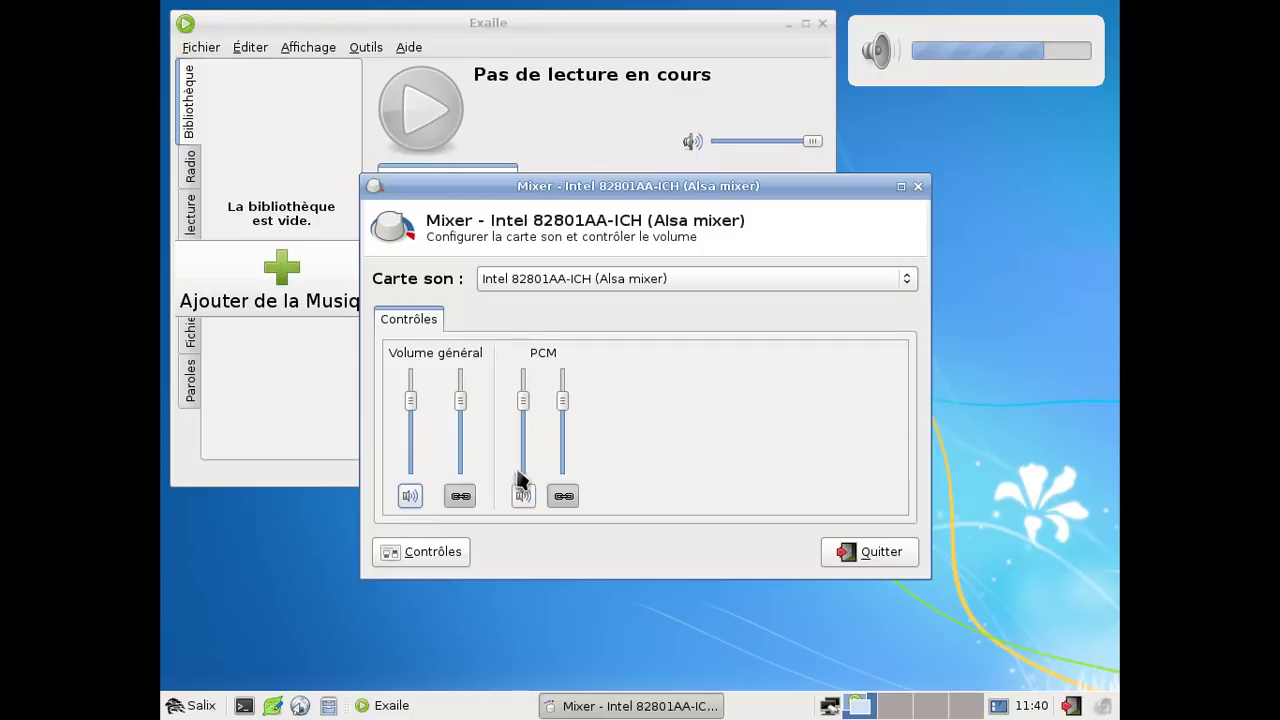
{"action": "left_click_drag", "start_coordinate": [524, 402], "coordinate": [535, 378]}
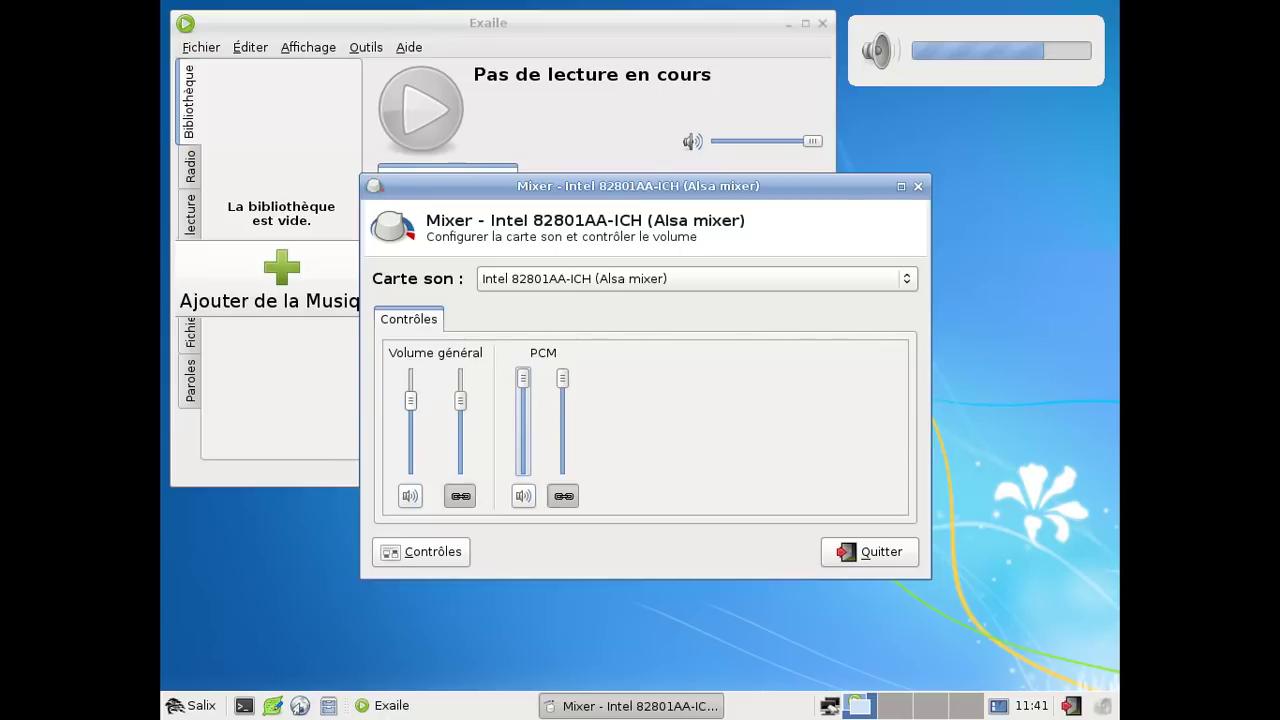
{"action": "left_click_drag", "start_coordinate": [411, 402], "coordinate": [425, 371]}
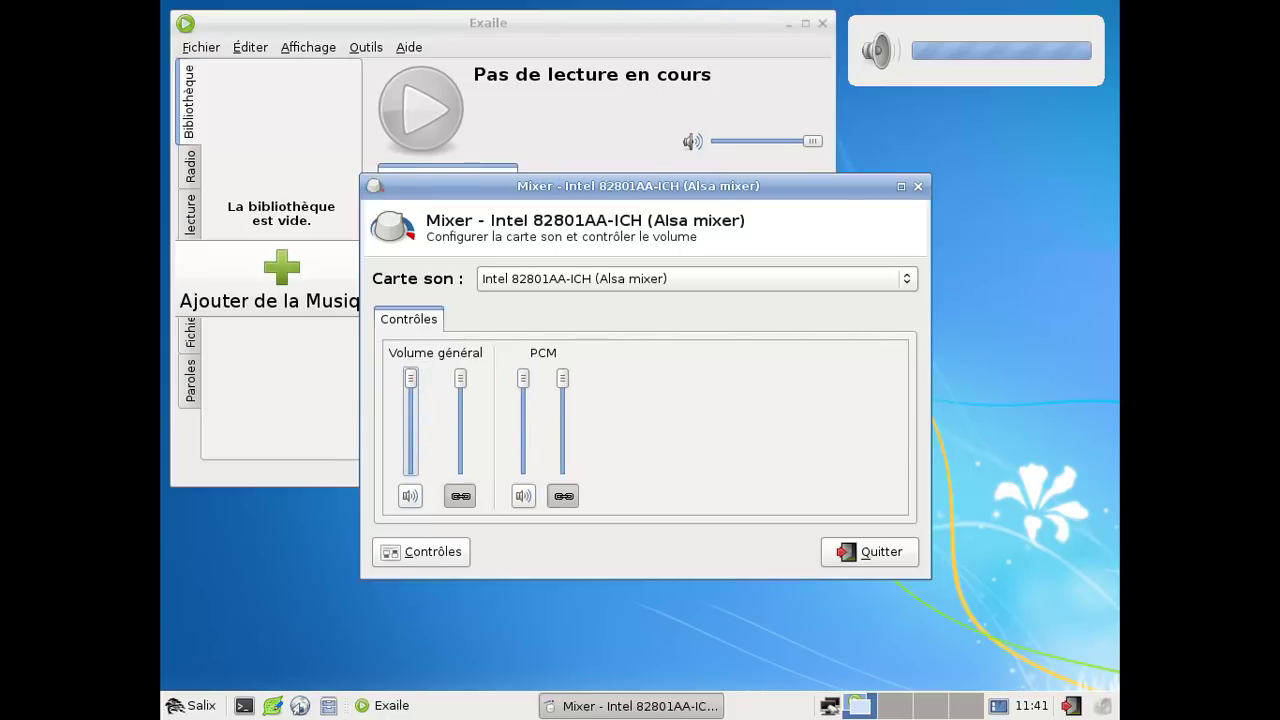
- Review the list of controls the Mixer can display and close the Mixer
{"action": "left_click", "coordinate": [410, 552]}
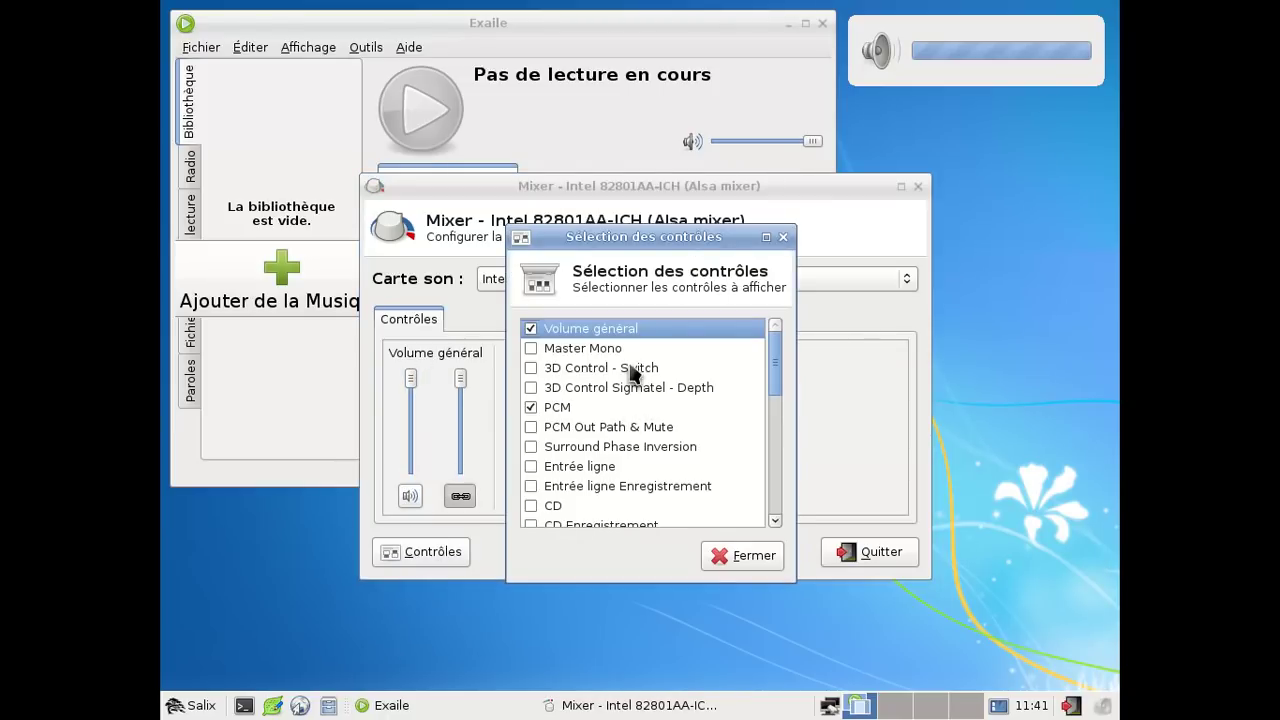
{"action": "left_click", "coordinate": [773, 452]}
{"action": "left_click", "coordinate": [743, 556]}
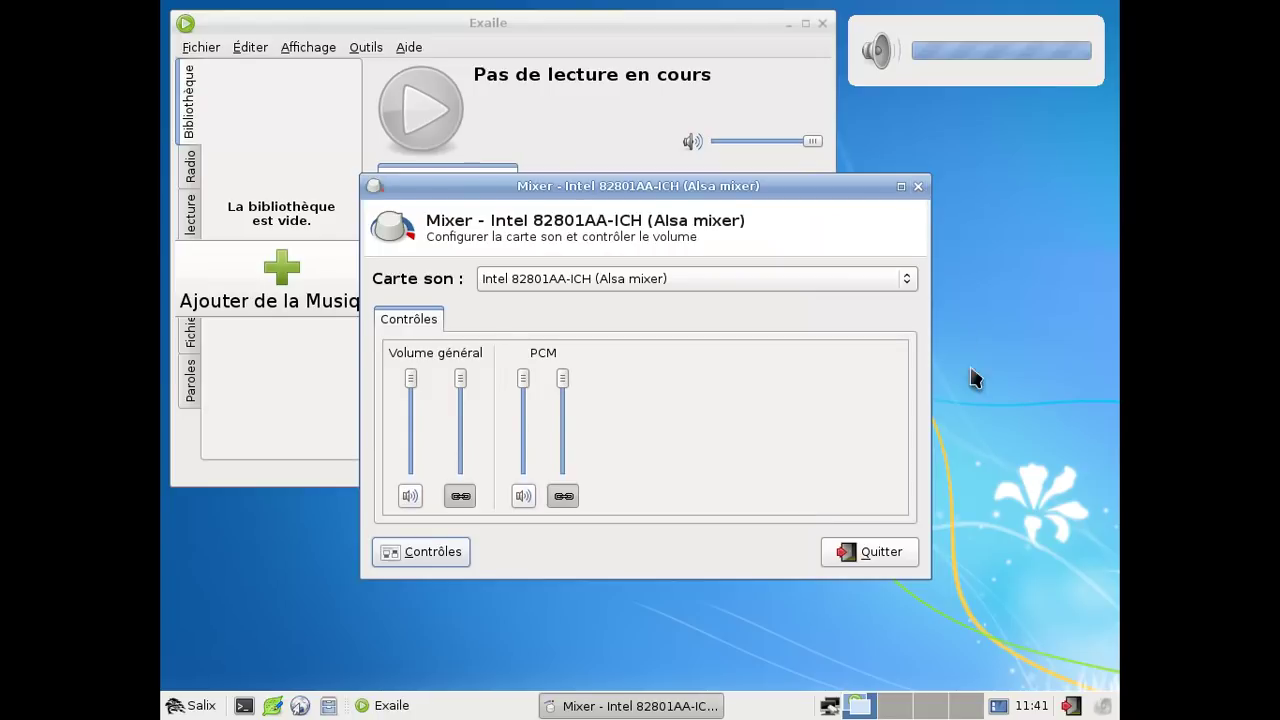
{"action": "left_click", "coordinate": [919, 188]}
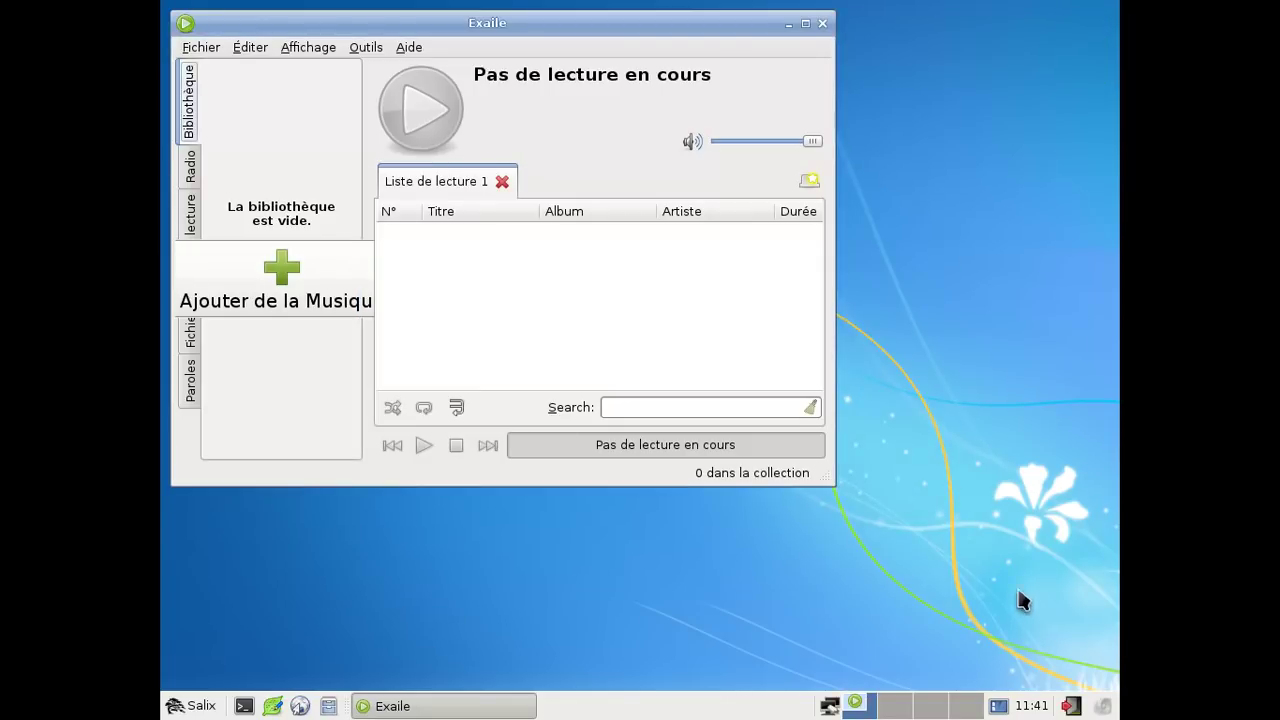
- Check the panel plugin's options, reopen the Mixer from the panel and close it again
{"action": "right_click", "coordinate": [1104, 708]}
{"action": "mouse_move", "coordinate": [1060, 694]}
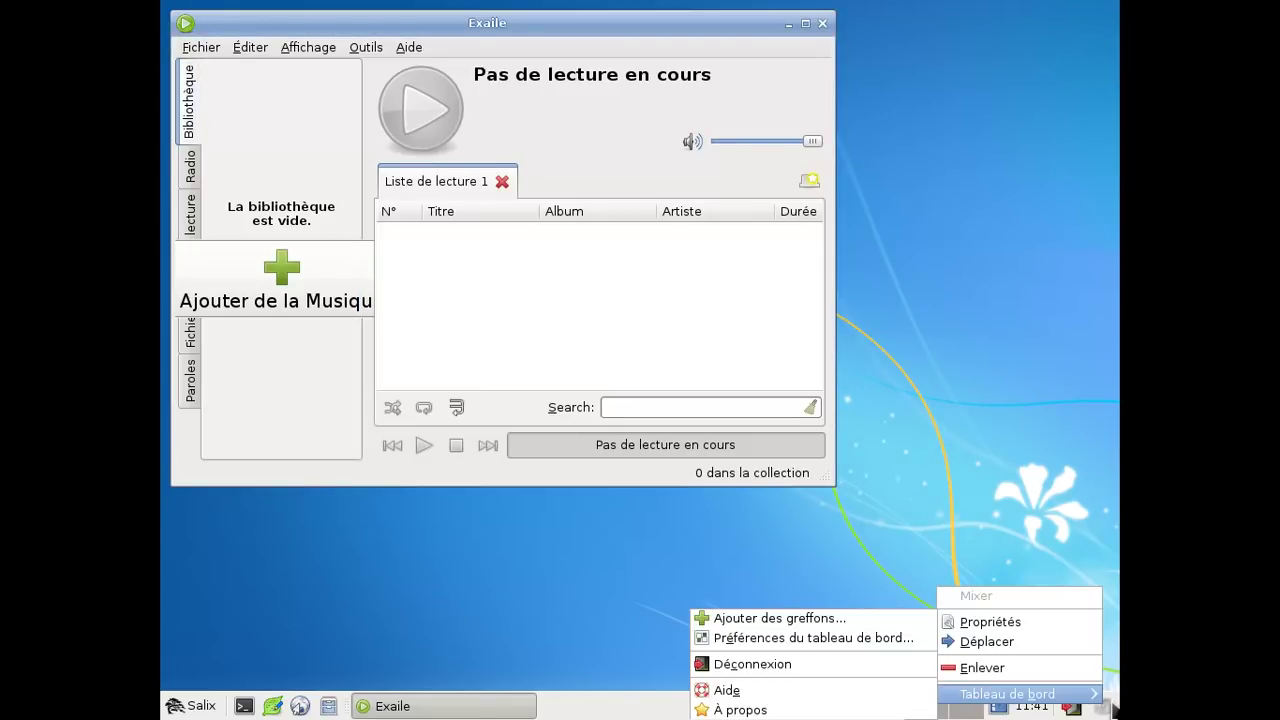
{"action": "left_click", "coordinate": [1113, 708]}
{"action": "left_click", "coordinate": [1104, 708]}
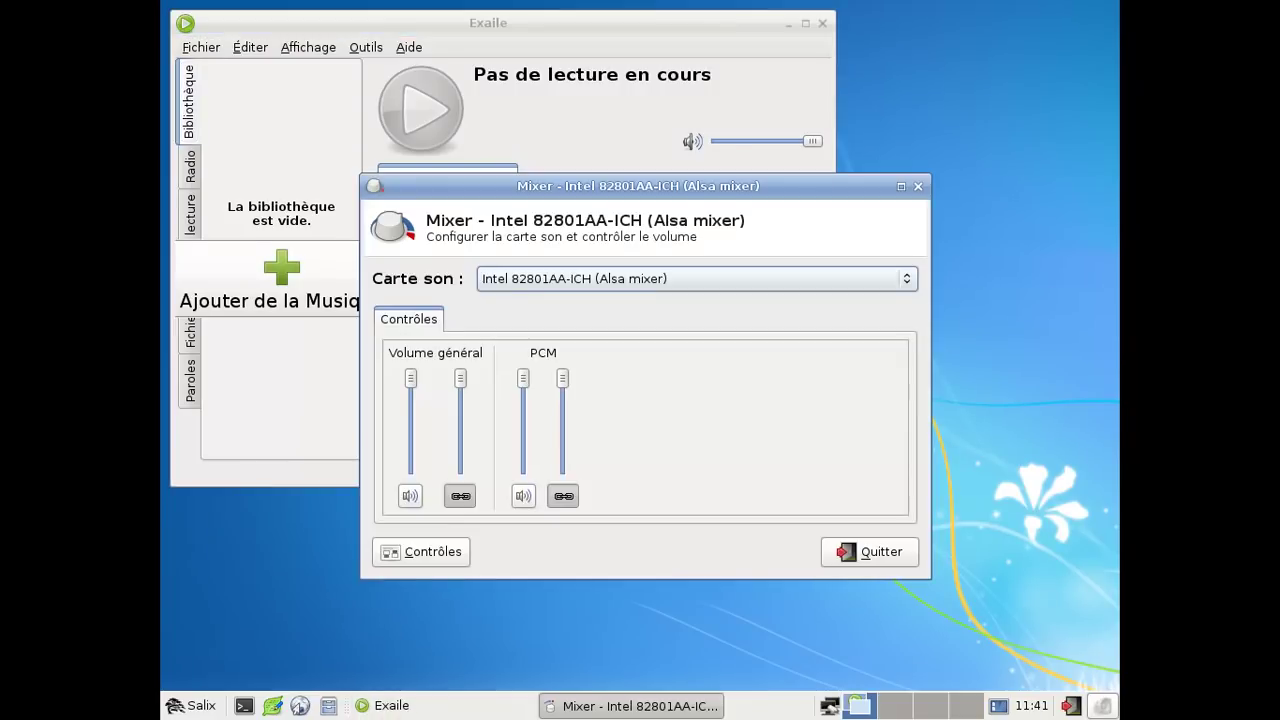
{"action": "left_click", "coordinate": [920, 188]}
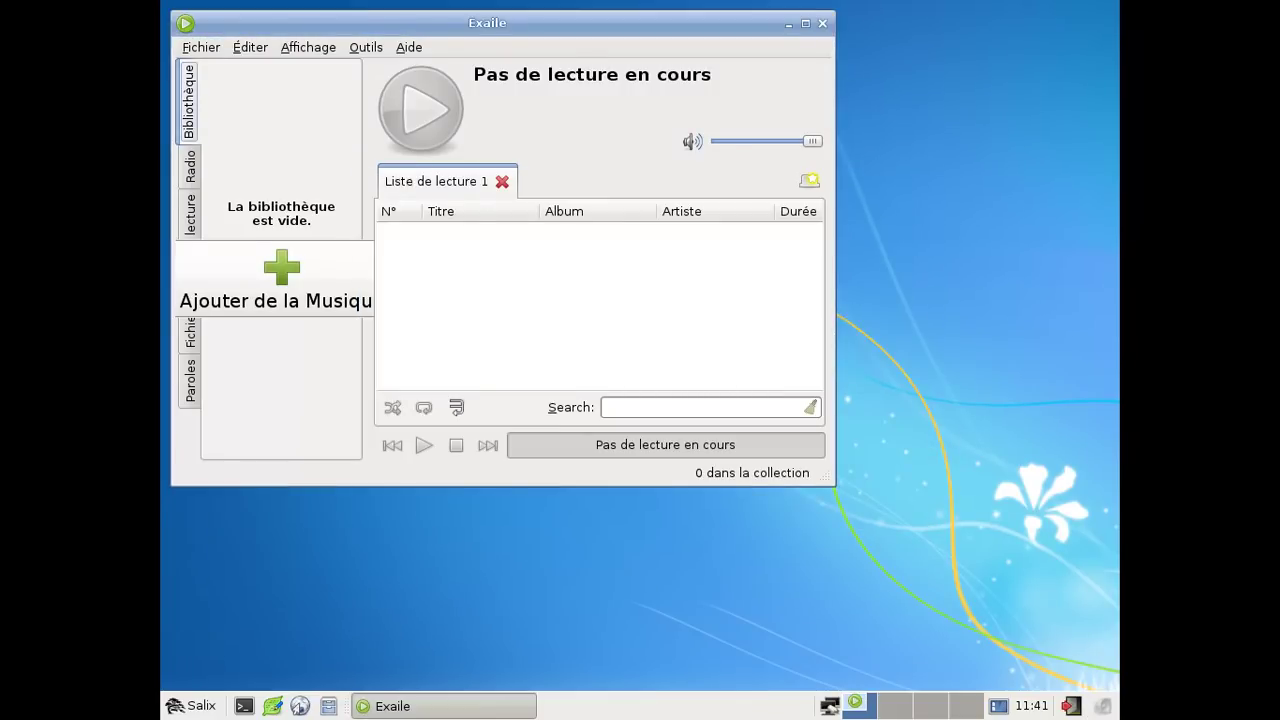
- View Exaile's version information and close the music player
{"action": "left_click", "coordinate": [414, 49]}
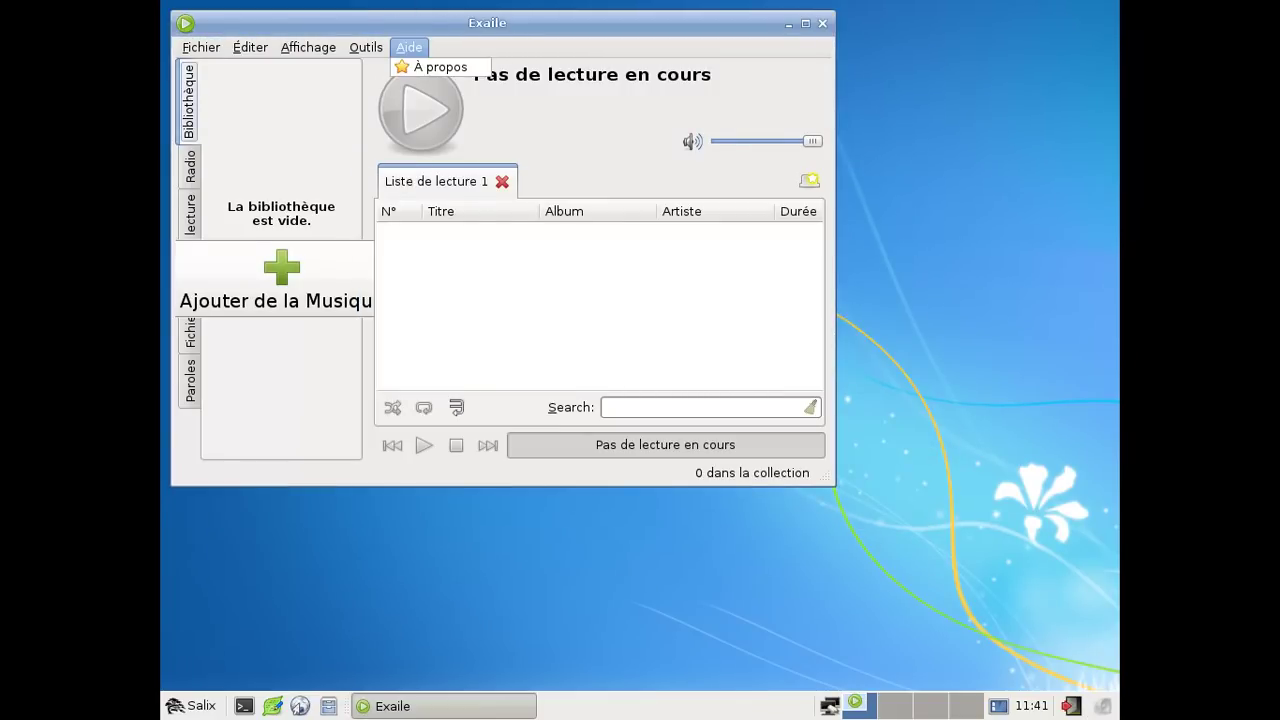
{"action": "left_click", "coordinate": [431, 70]}
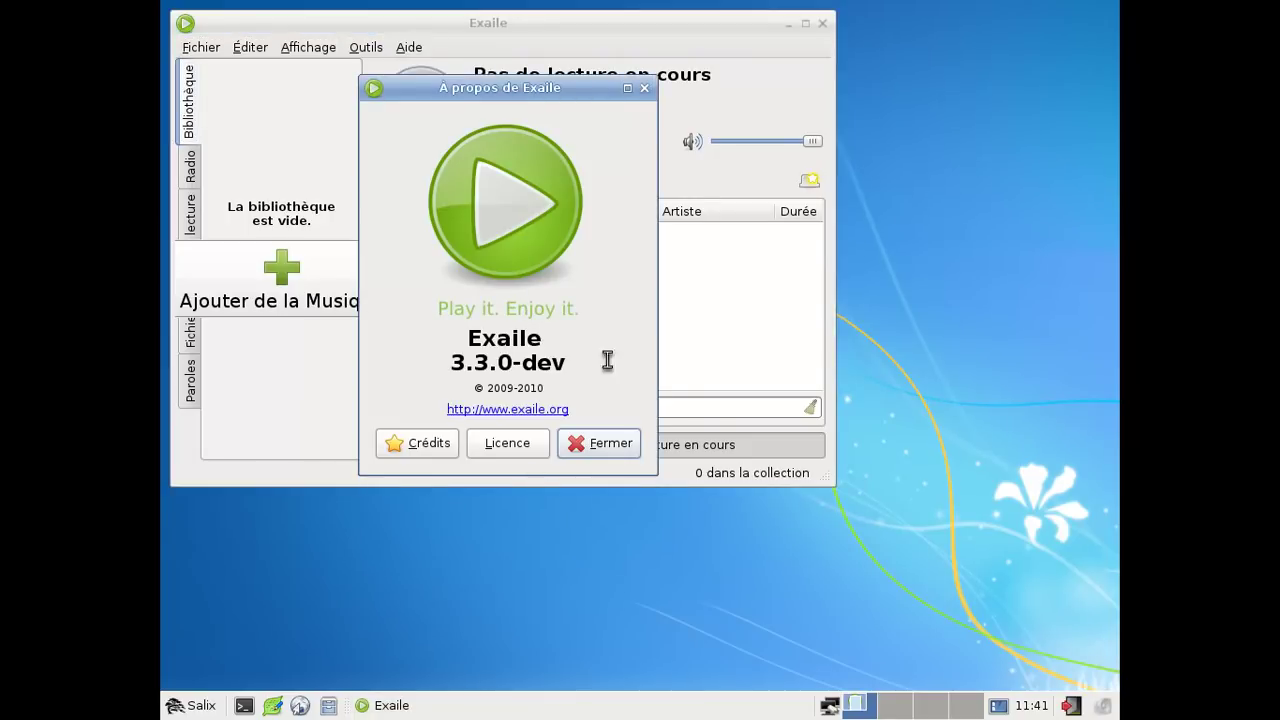
{"action": "left_click", "coordinate": [612, 447]}
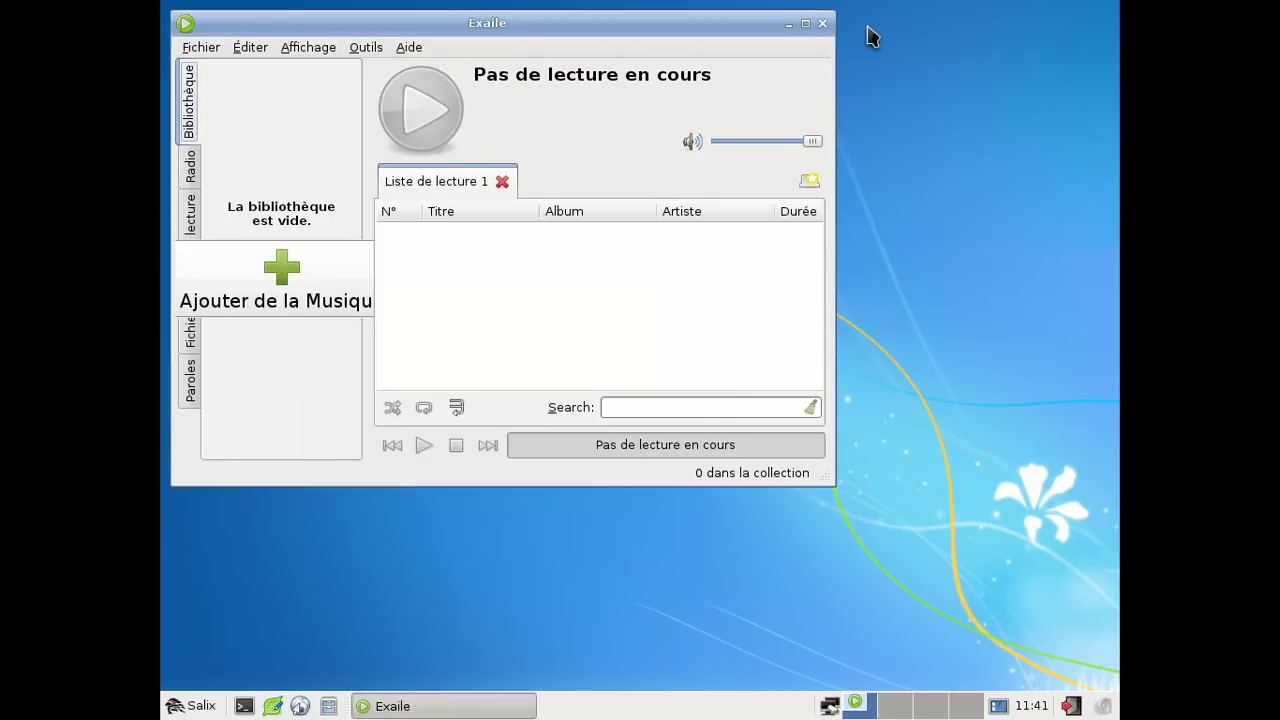
{"action": "left_click", "coordinate": [823, 24]}
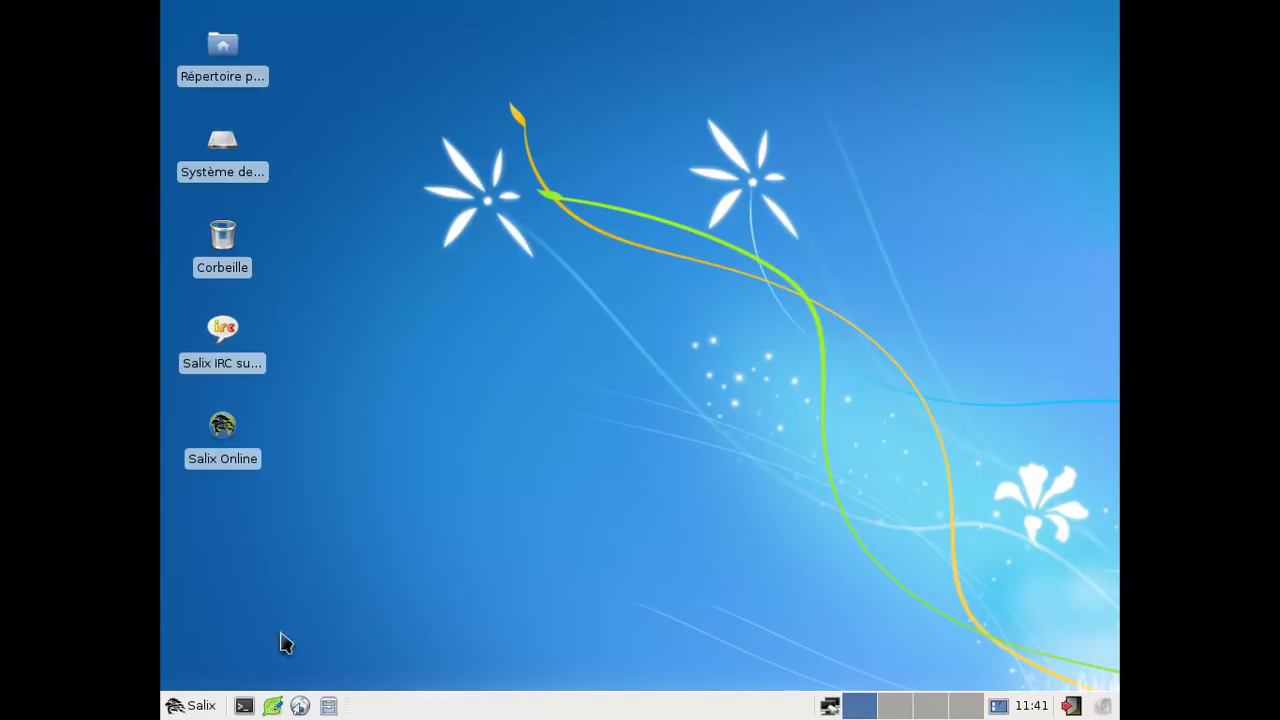
- Look over the applications offered in the Internet category
{"action": "left_click", "coordinate": [192, 706]}
{"action": "mouse_move", "coordinate": [264, 518]}
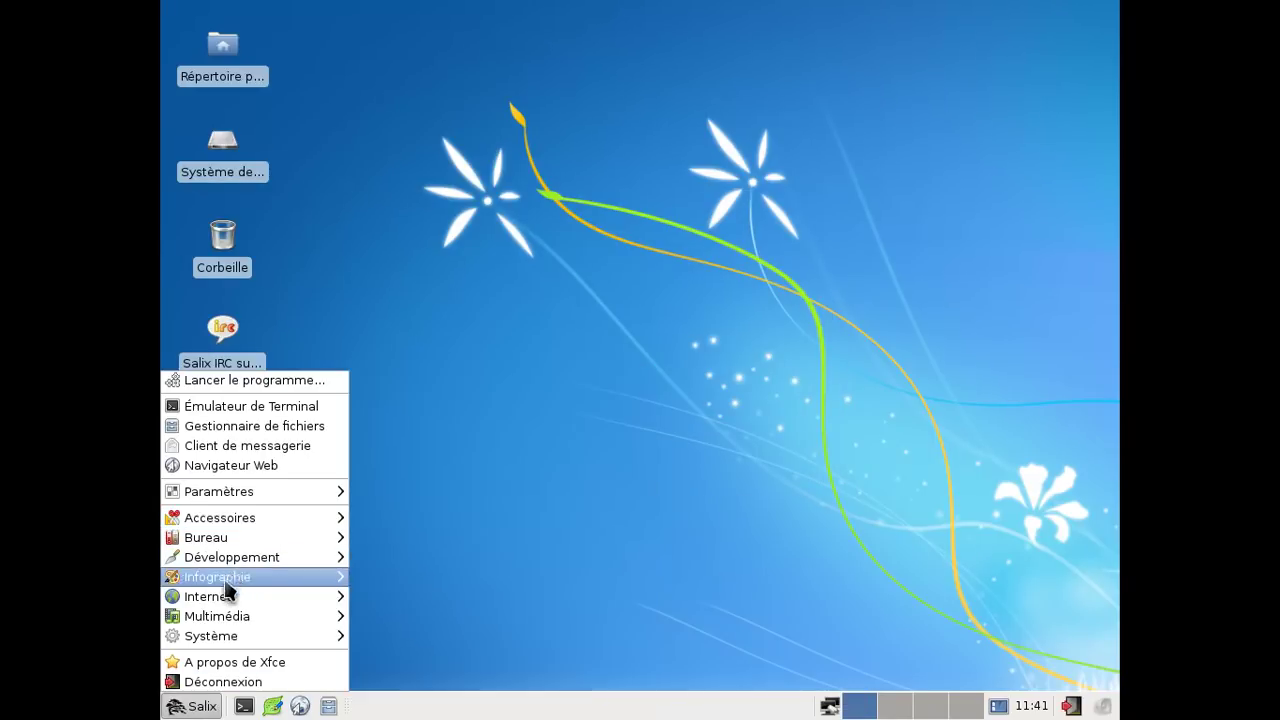
{"action": "mouse_move", "coordinate": [338, 597]}
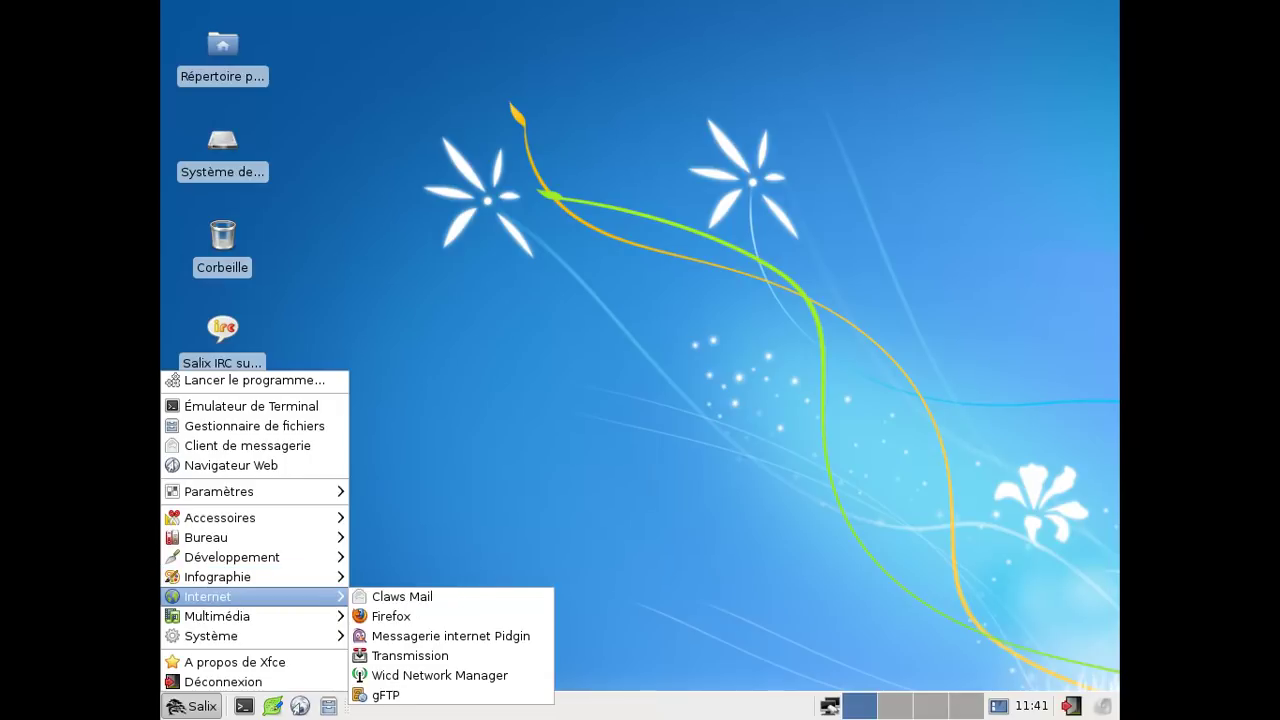
{"action": "left_click", "coordinate": [380, 609]}
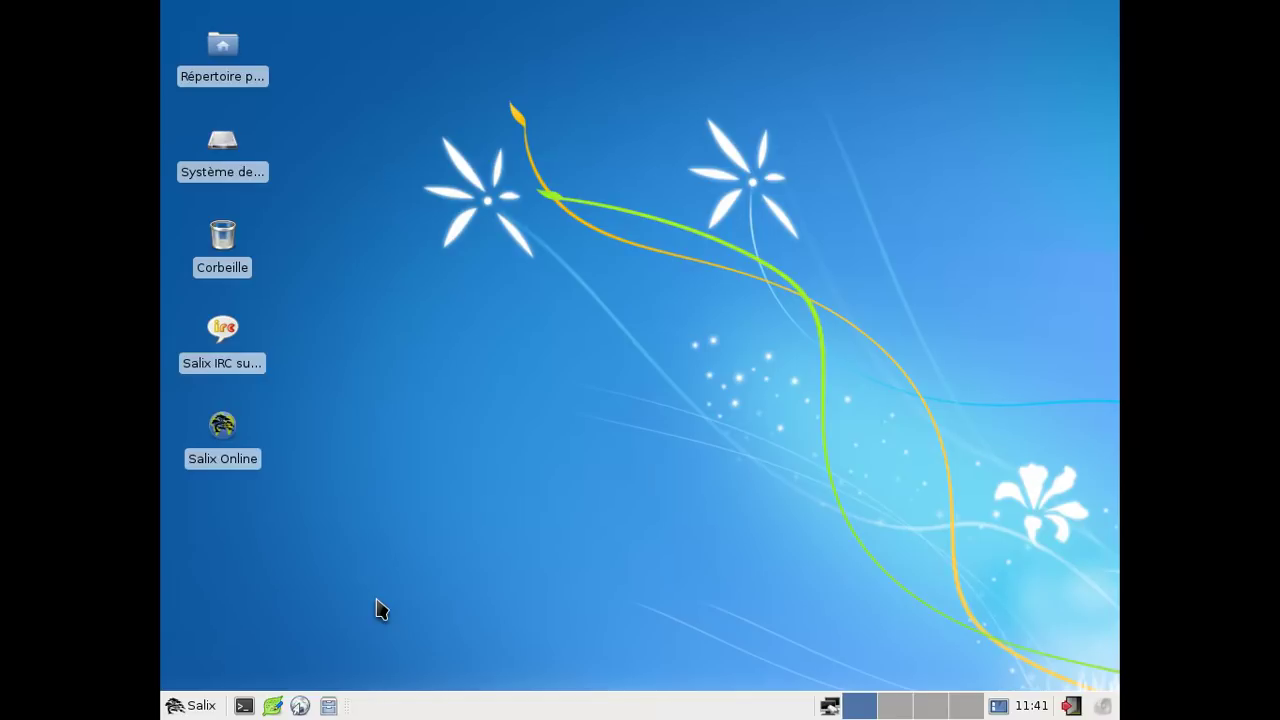
- Browse the Accessoires and Internet applications and launch the Parole media player from the Multimédia category
{"action": "left_click", "coordinate": [188, 704]}
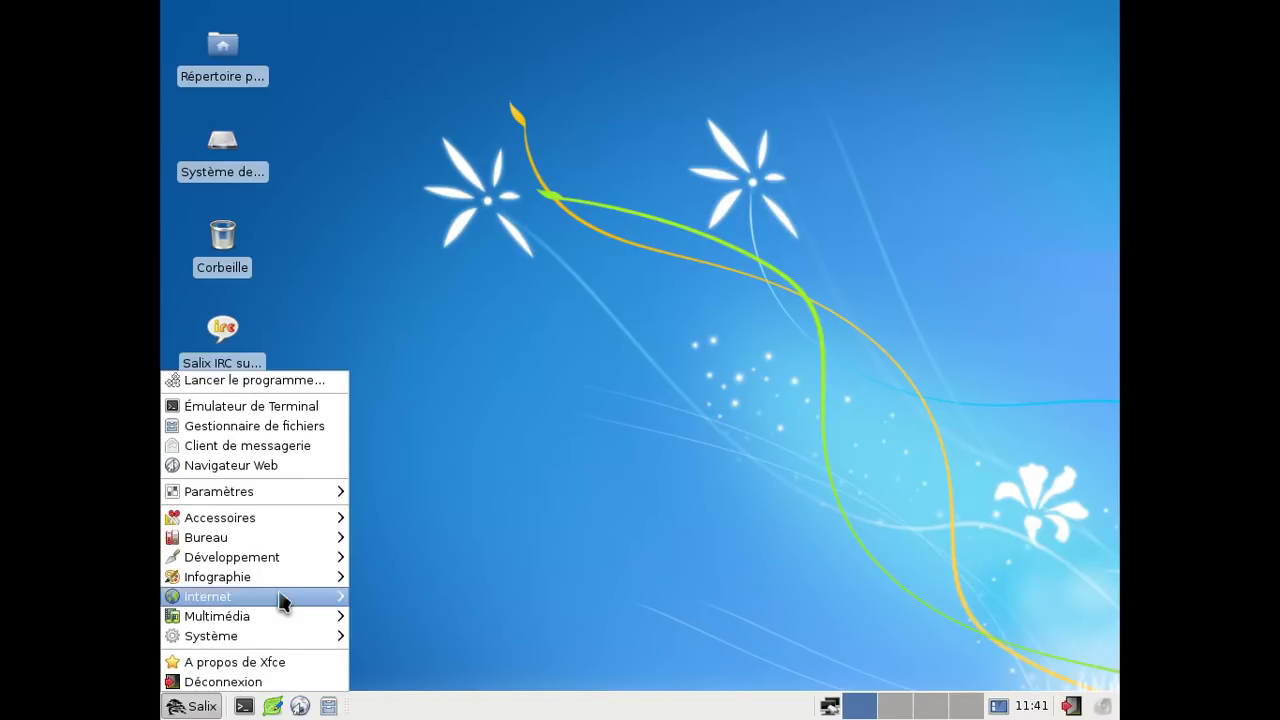
{"action": "mouse_move", "coordinate": [295, 521]}
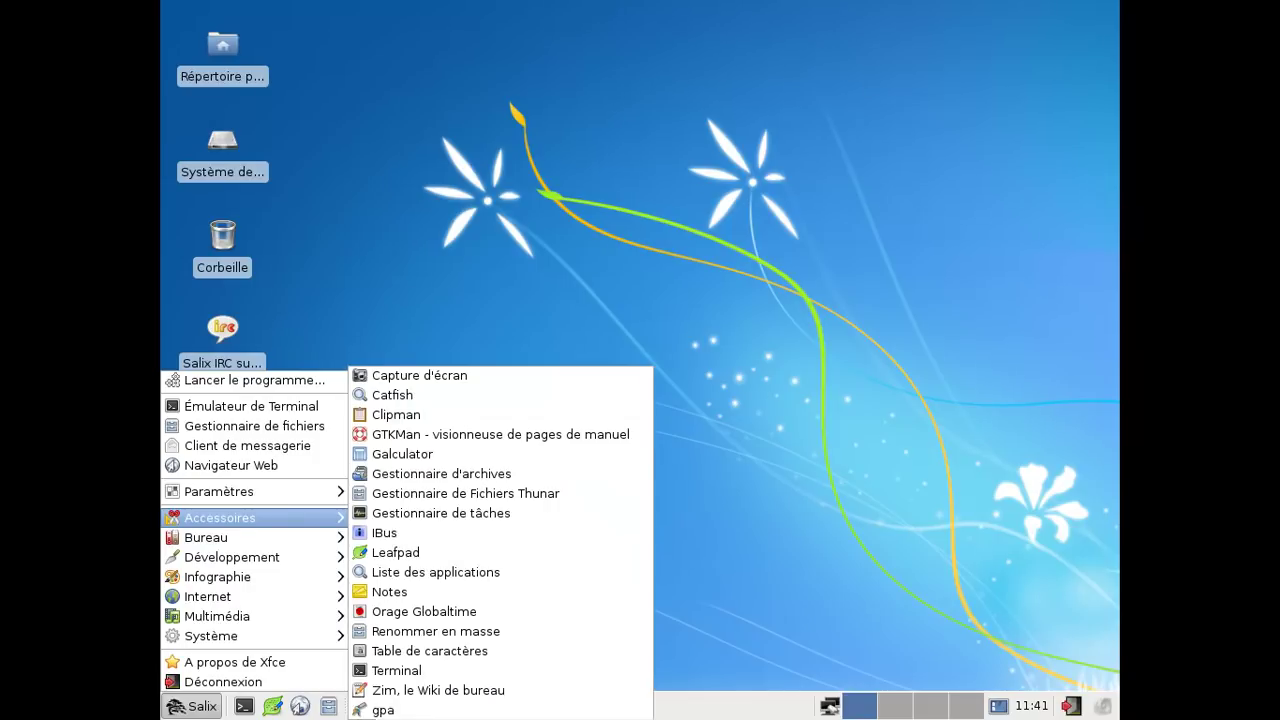
{"action": "mouse_move", "coordinate": [260, 600]}
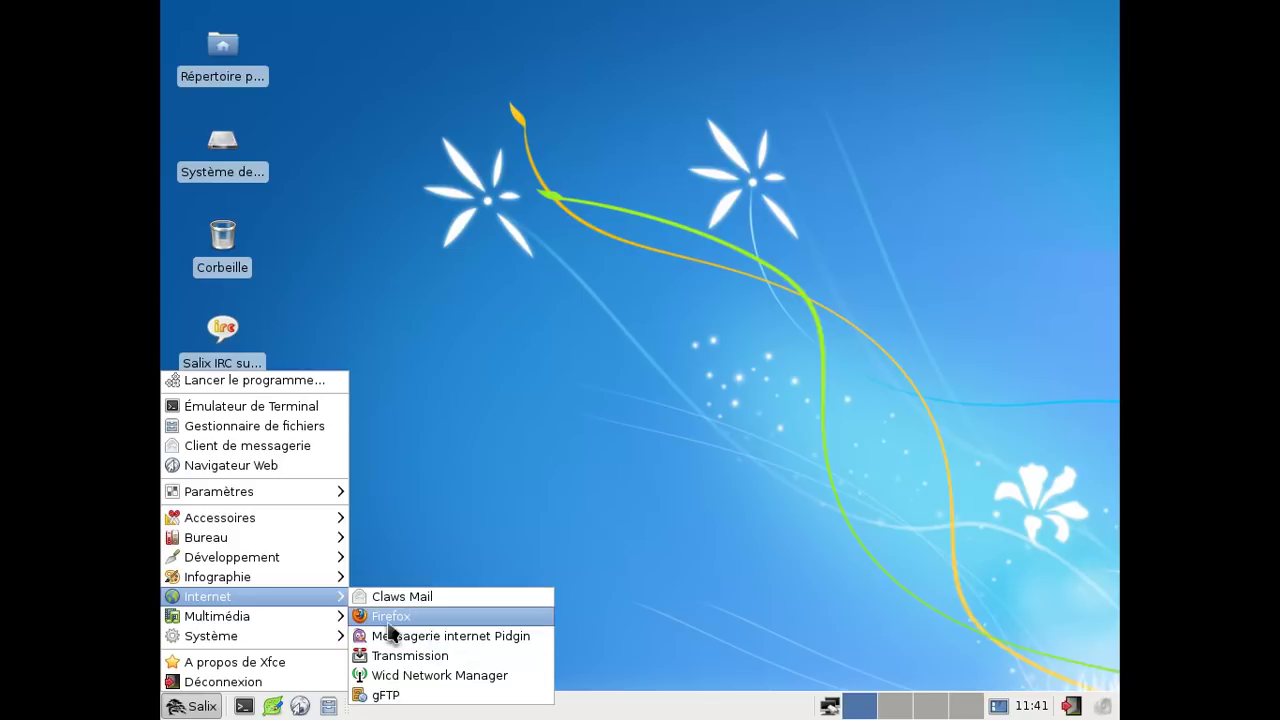
{"action": "mouse_move", "coordinate": [335, 616]}
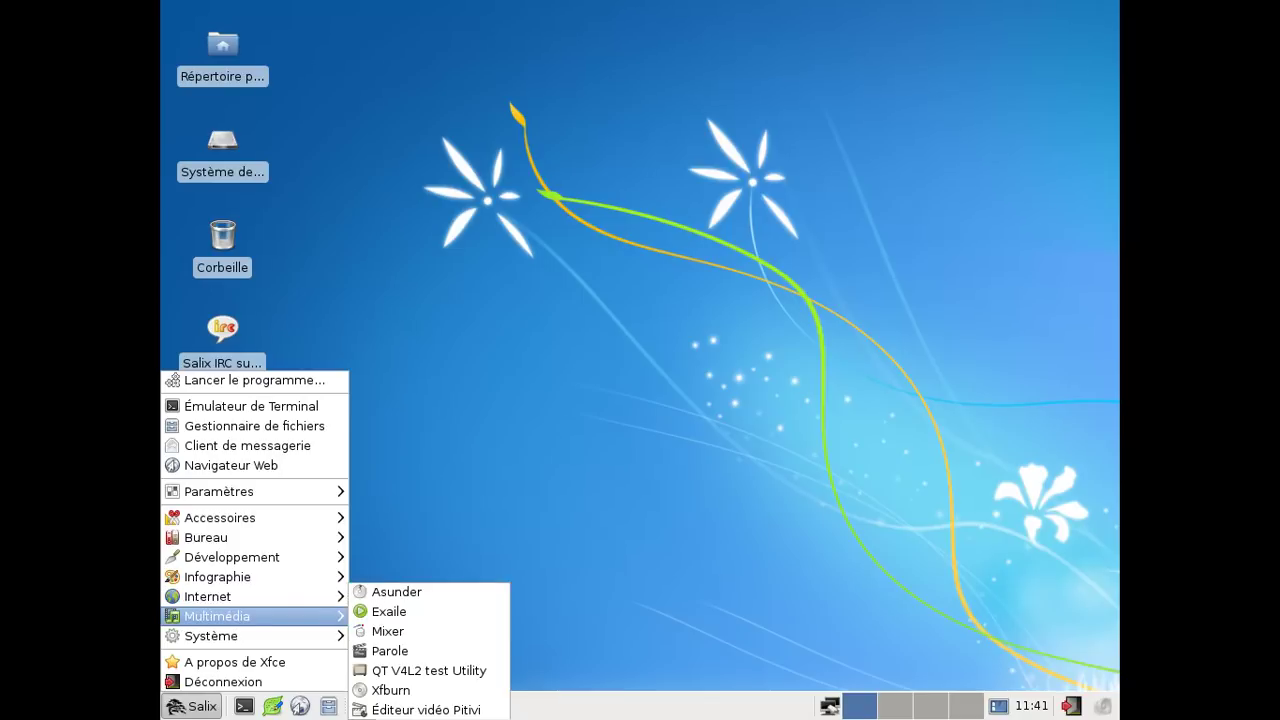
{"action": "left_click", "coordinate": [380, 652]}
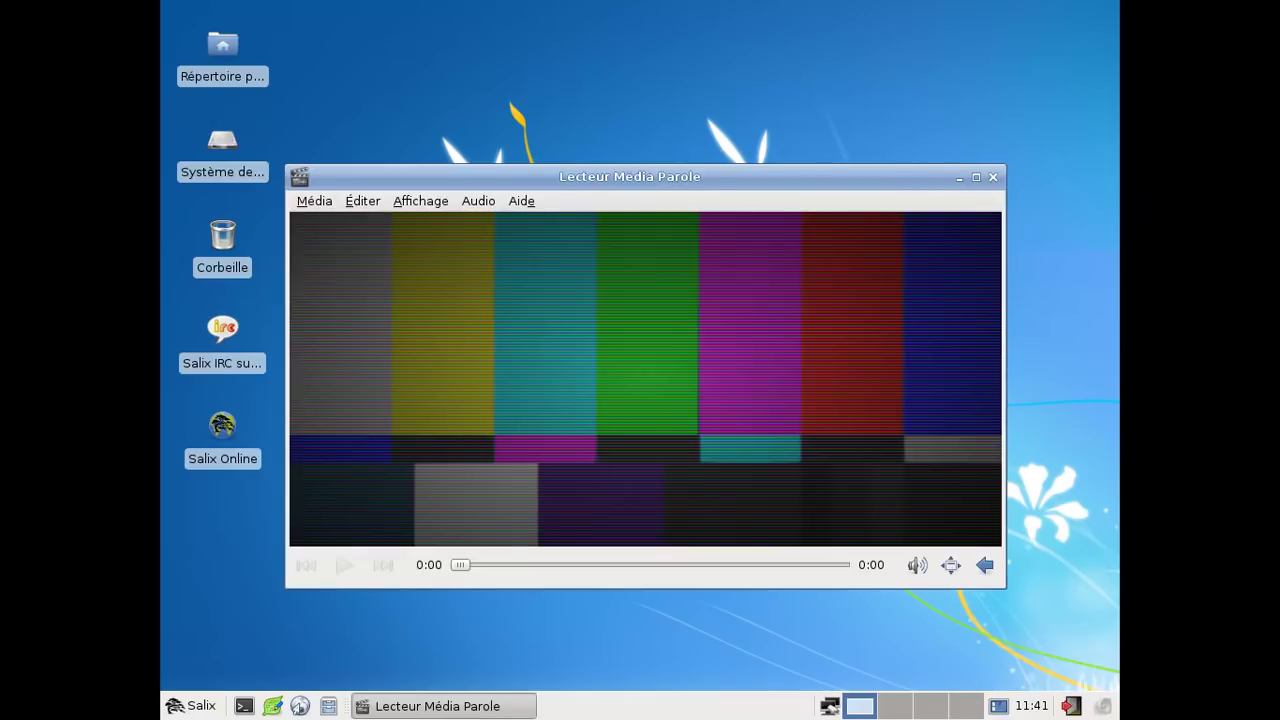
- View Parole's version information and close the media player
{"action": "left_click", "coordinate": [522, 201]}
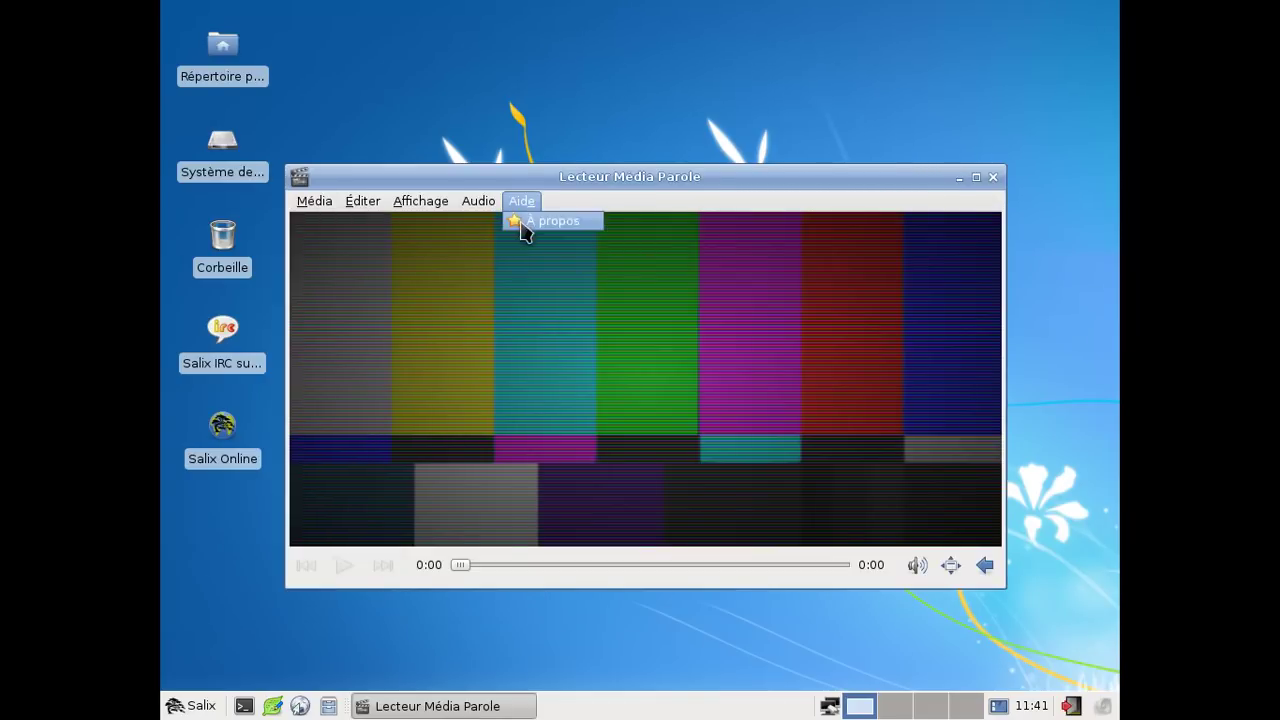
{"action": "left_click", "coordinate": [540, 218]}
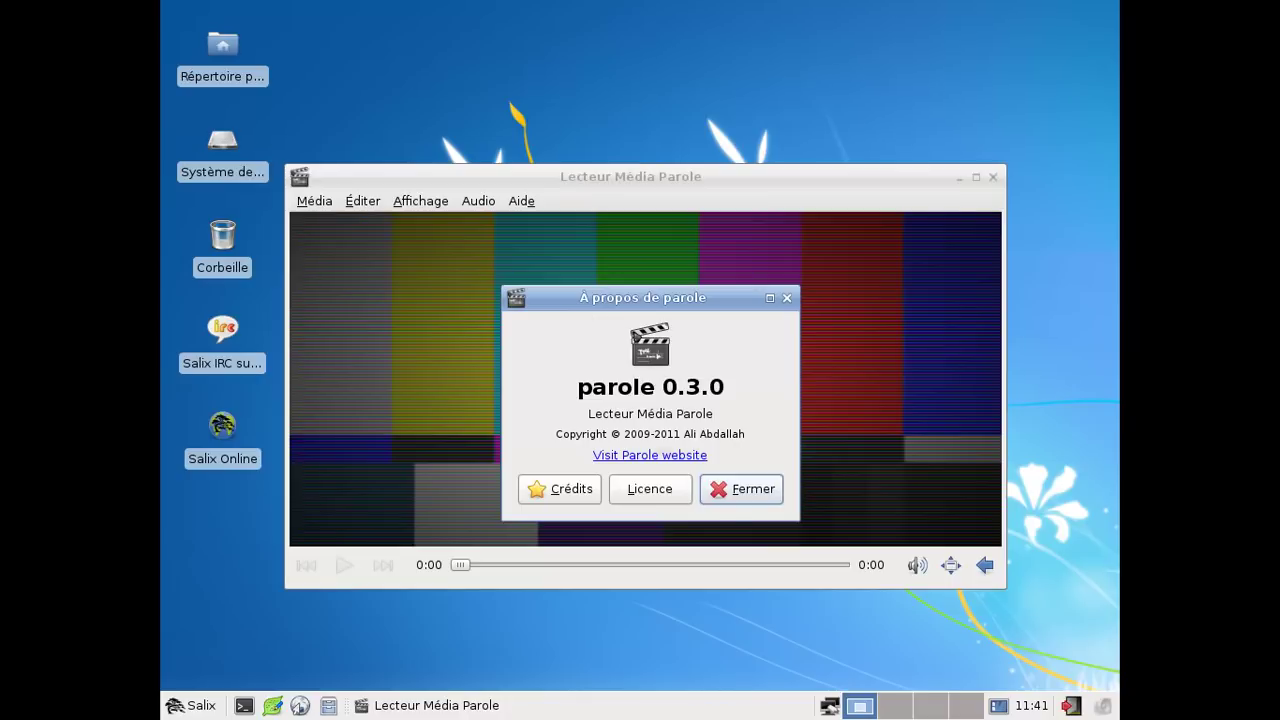
{"action": "left_click", "coordinate": [727, 498]}
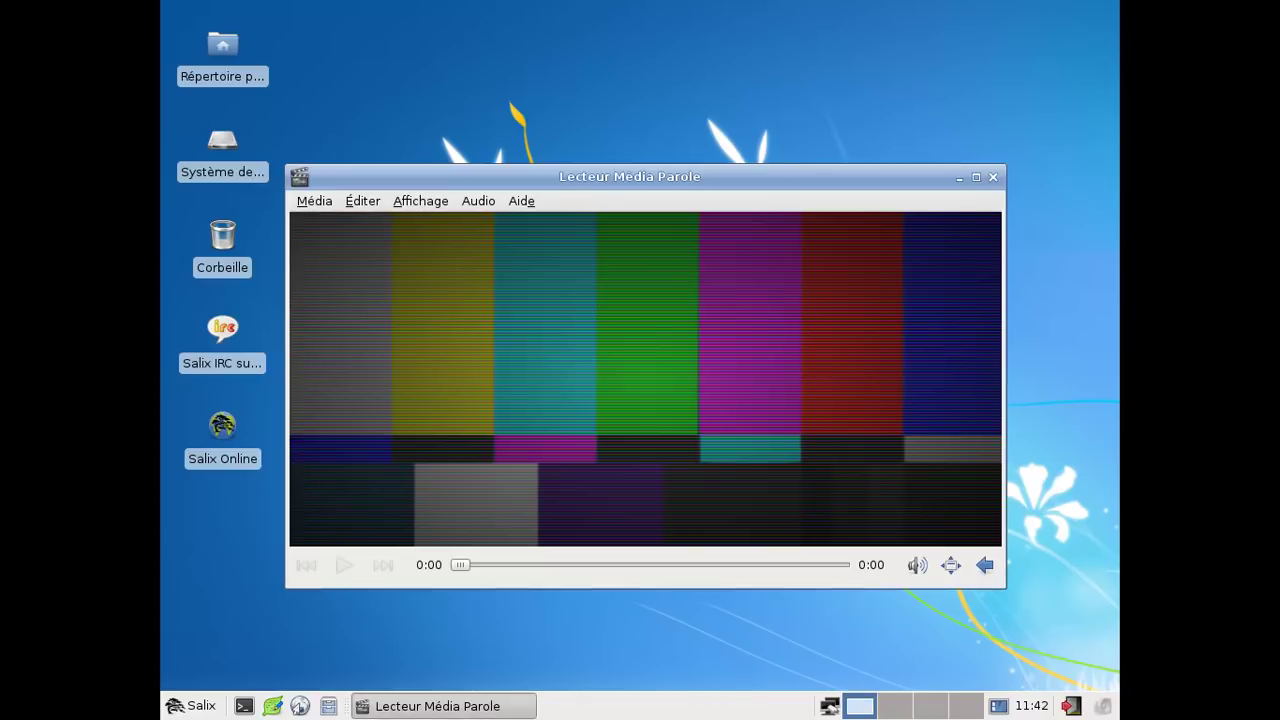
{"action": "left_click", "coordinate": [993, 177]}
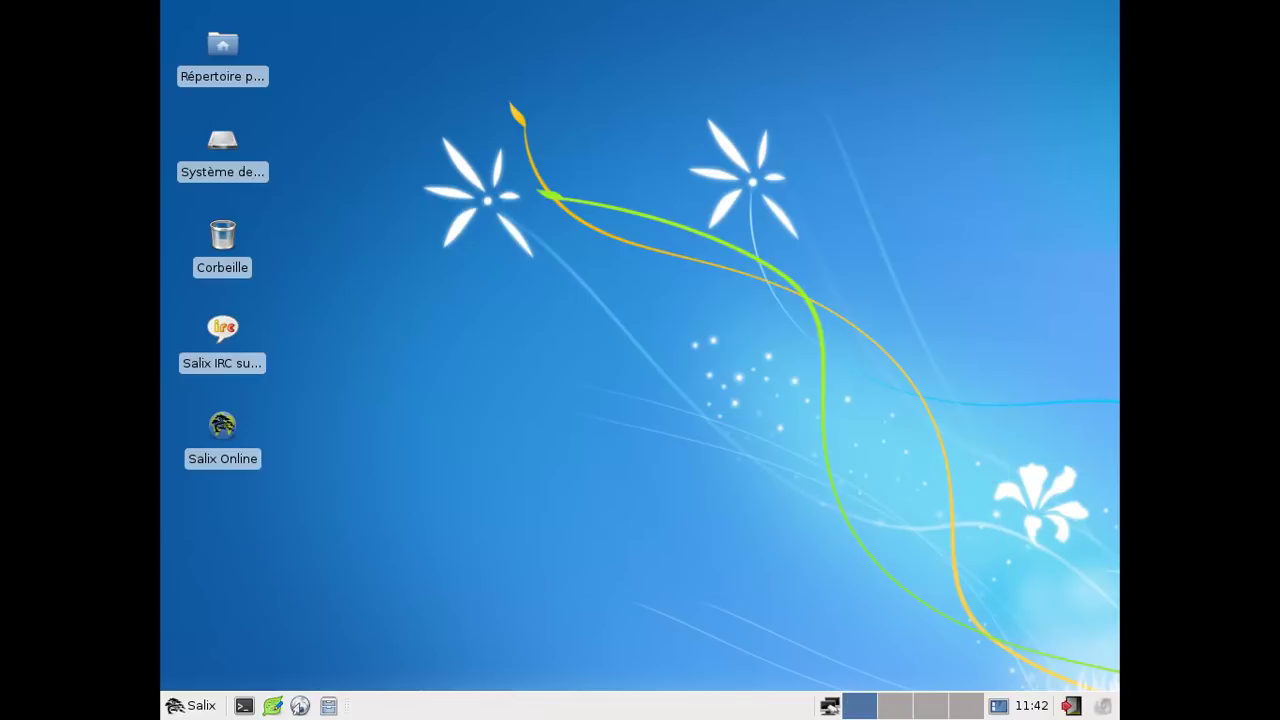
- Open the Carte son ALSA tool with the root password and set I82801AAICH as the default sound card
{"action": "left_click", "coordinate": [206, 703]}
{"action": "mouse_move", "coordinate": [250, 638]}
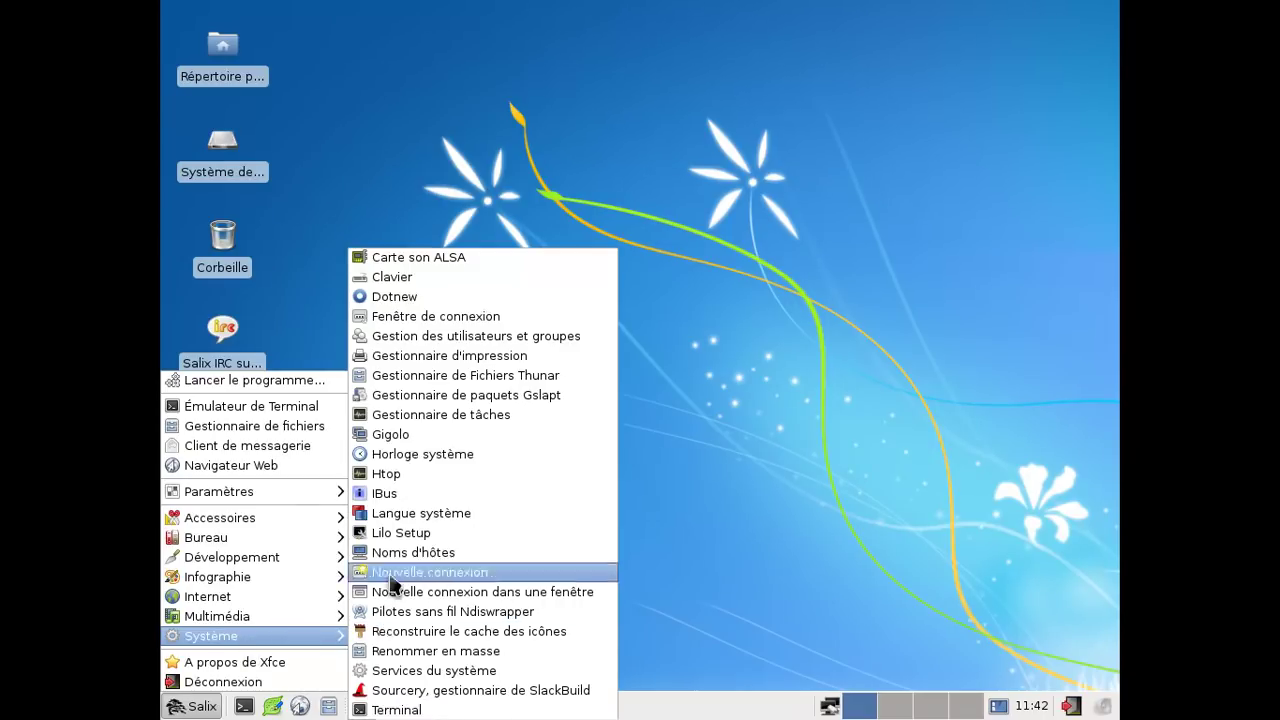
{"action": "left_click", "coordinate": [456, 259]}
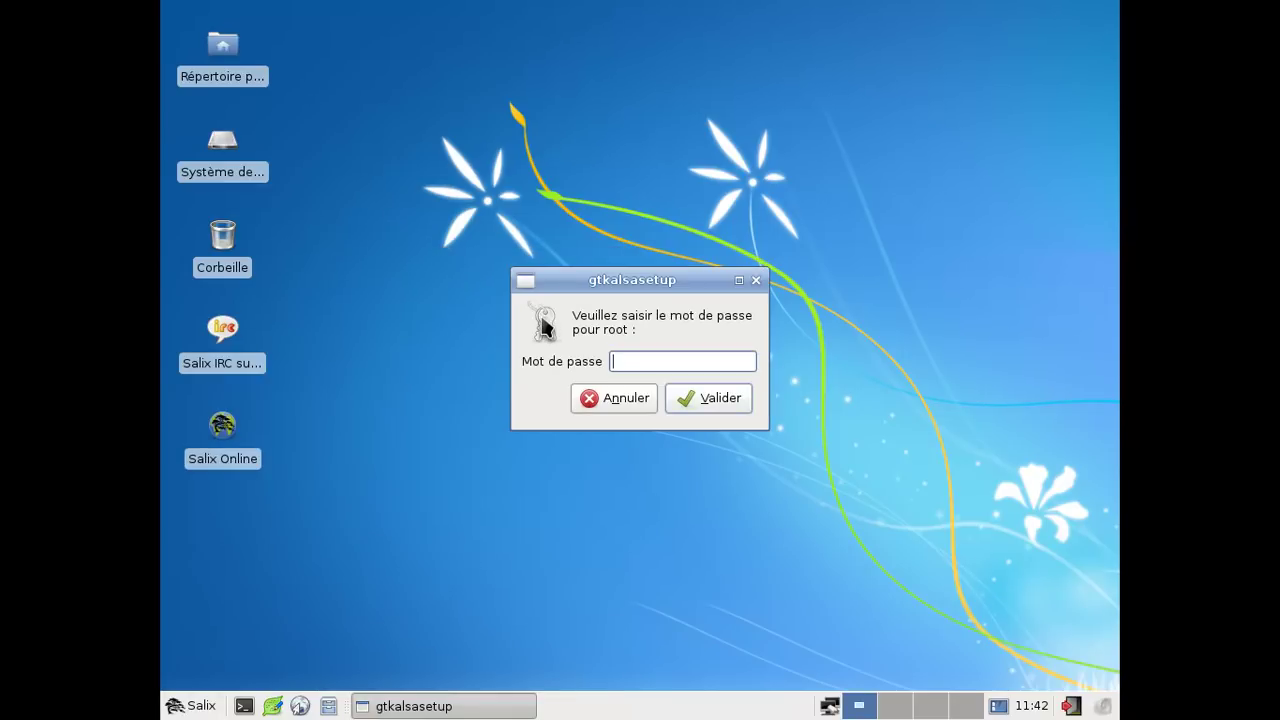
{"action": "key", "text": "Return"}
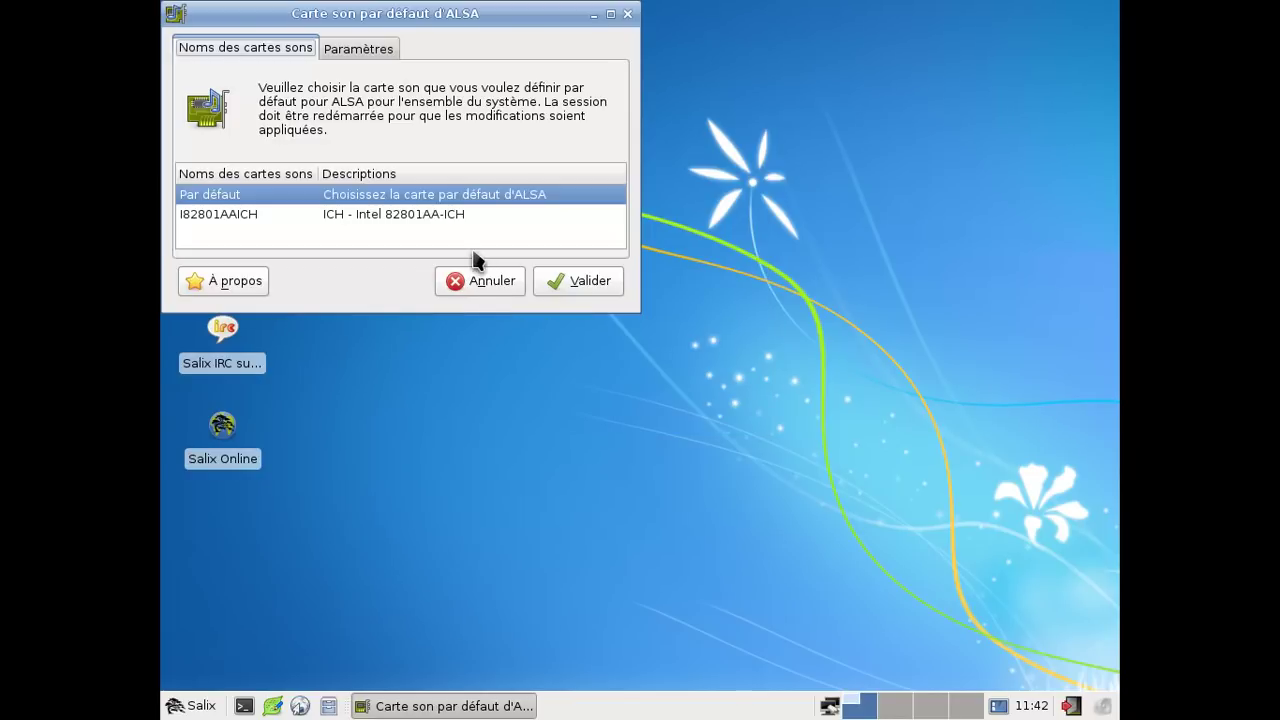
{"action": "left_click", "coordinate": [456, 214]}
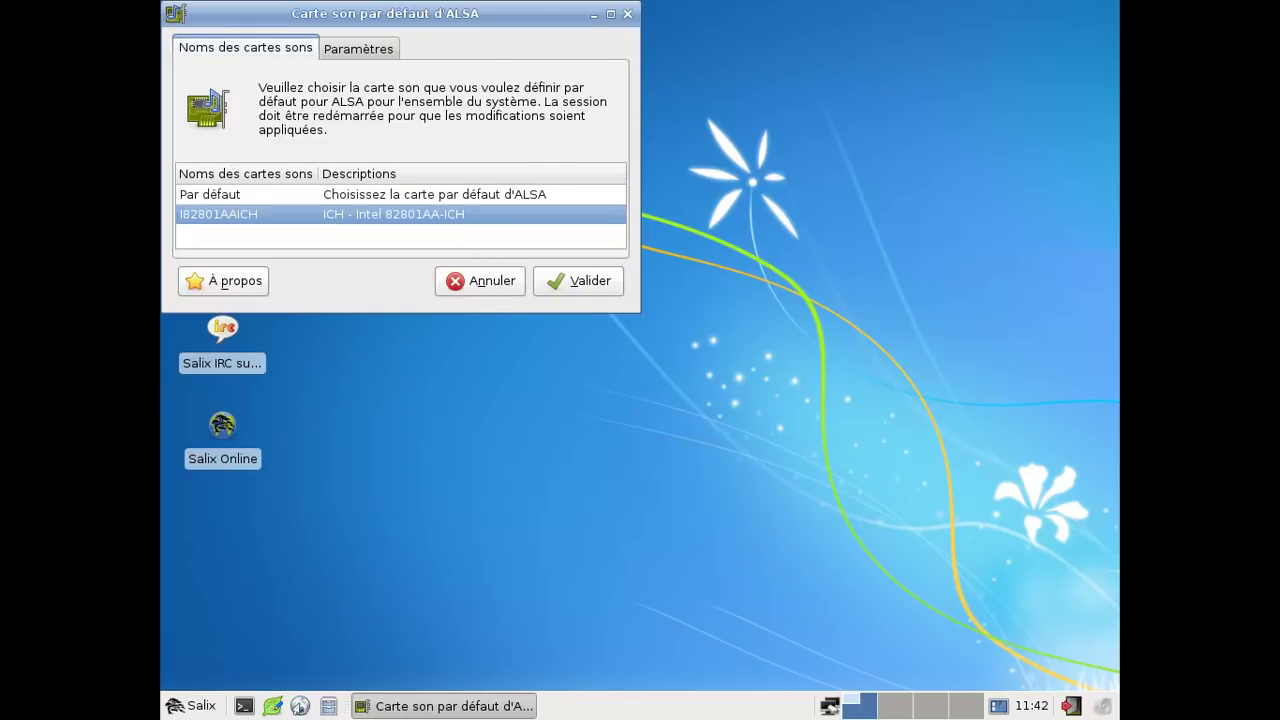
{"action": "left_click", "coordinate": [575, 281]}
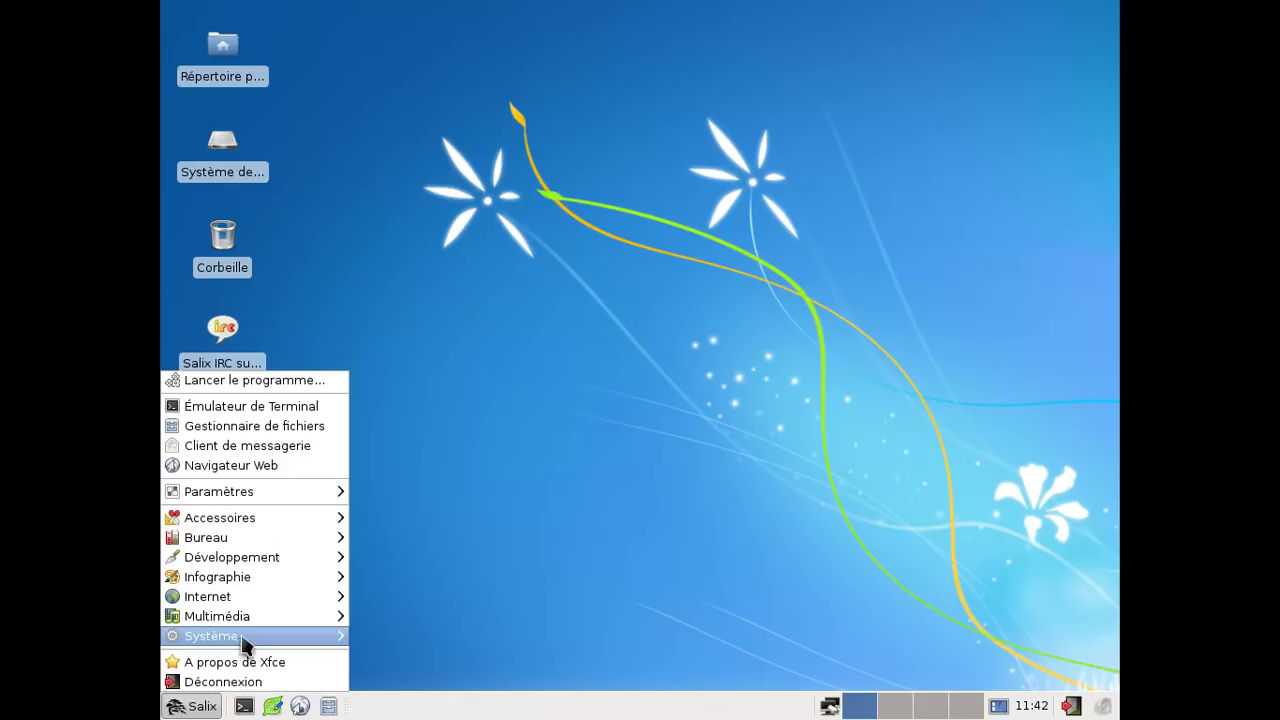
- Launch the Gslapt package manager from the Système category, authenticating with the root password
{"action": "mouse_move", "coordinate": [246, 637]}
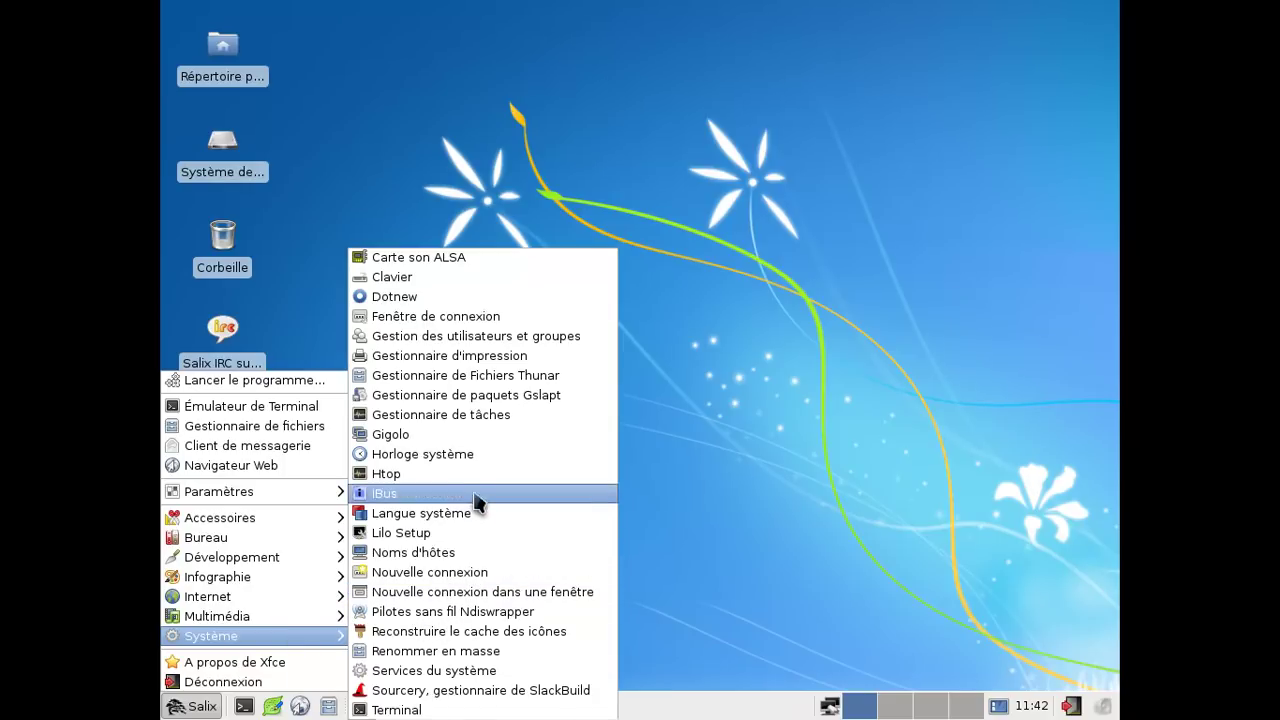
{"action": "left_click", "coordinate": [487, 396]}
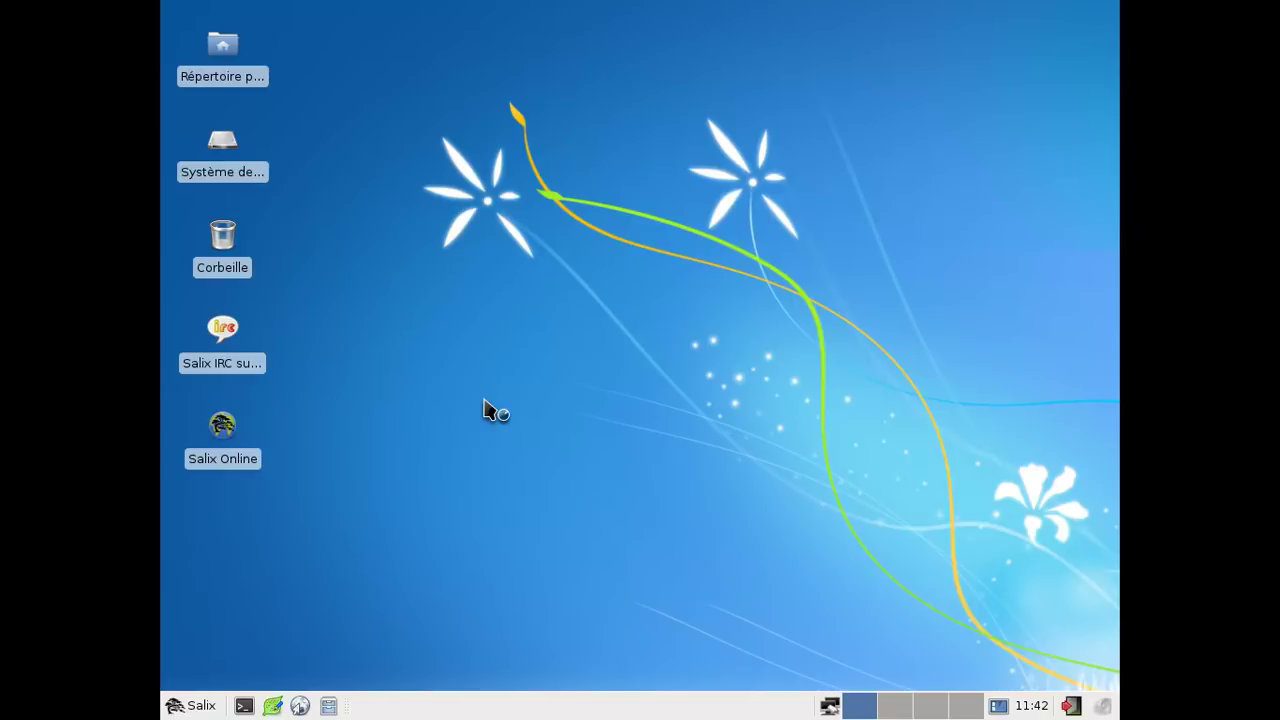
{"action": "type", "text": "••••"}
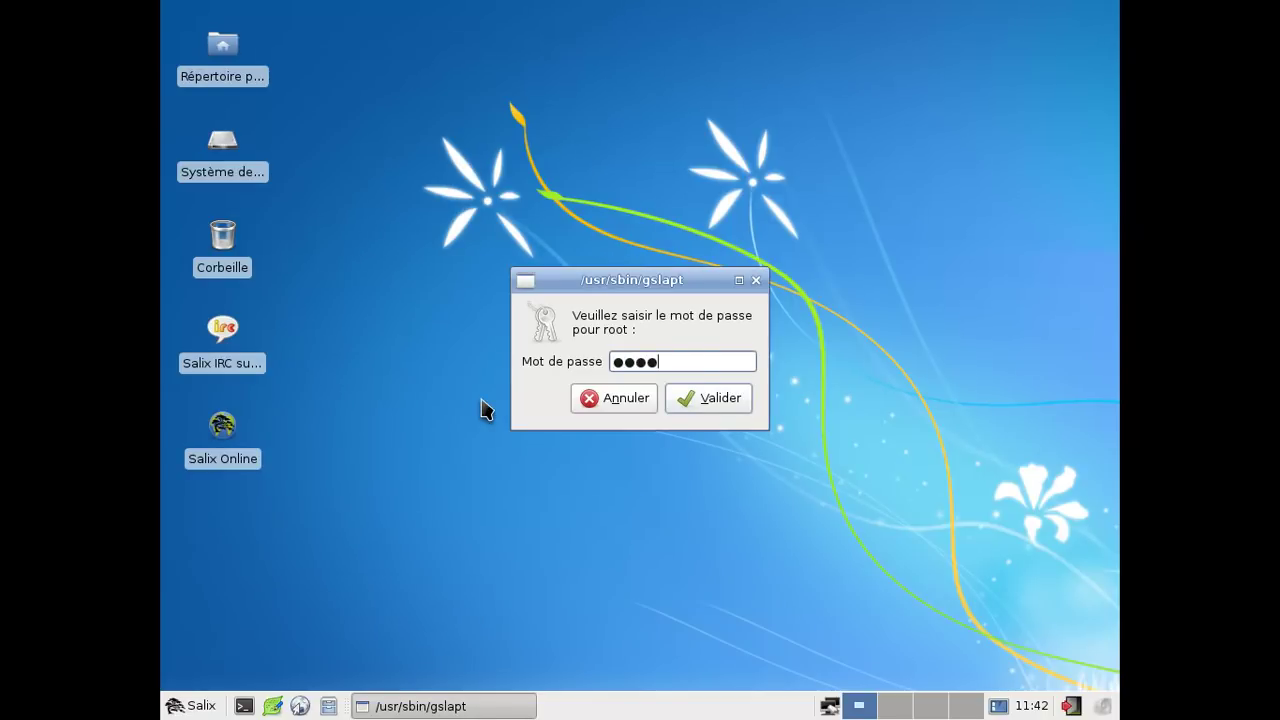
{"action": "key", "text": "Return"}
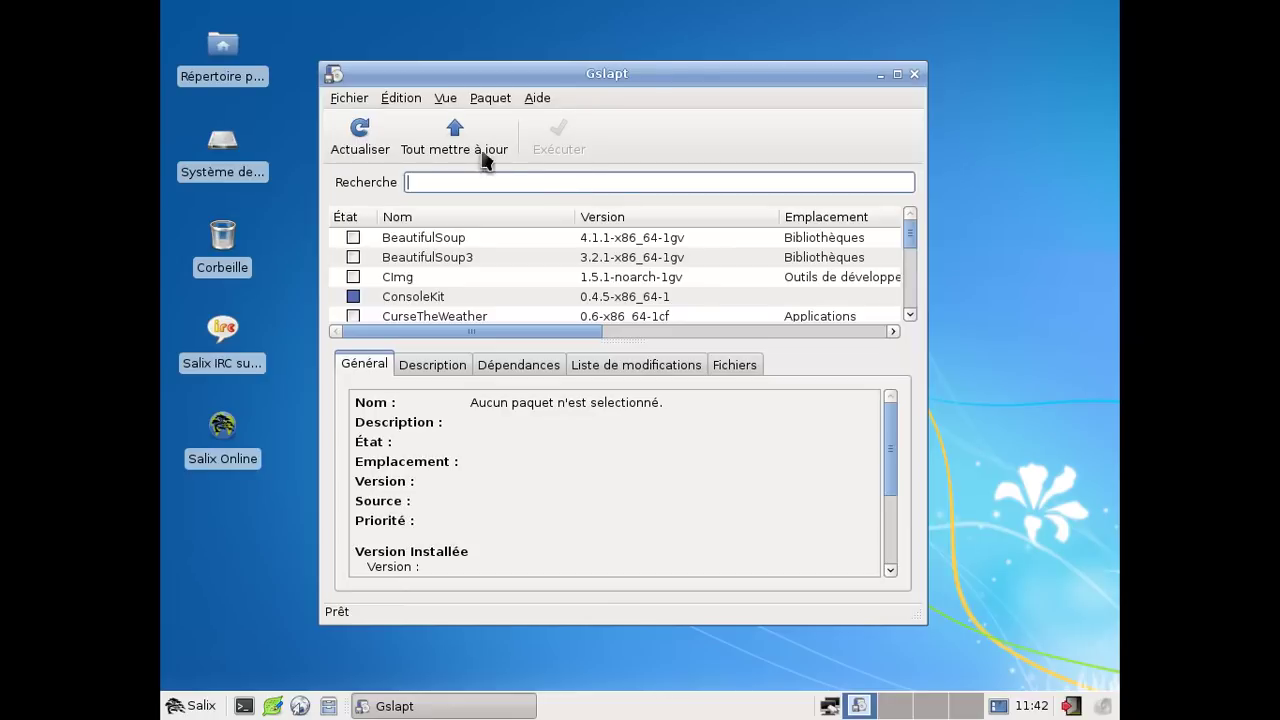
- Refresh Gslapt's package list and check all installed packages for upgrades
{"action": "left_click", "coordinate": [380, 138]}
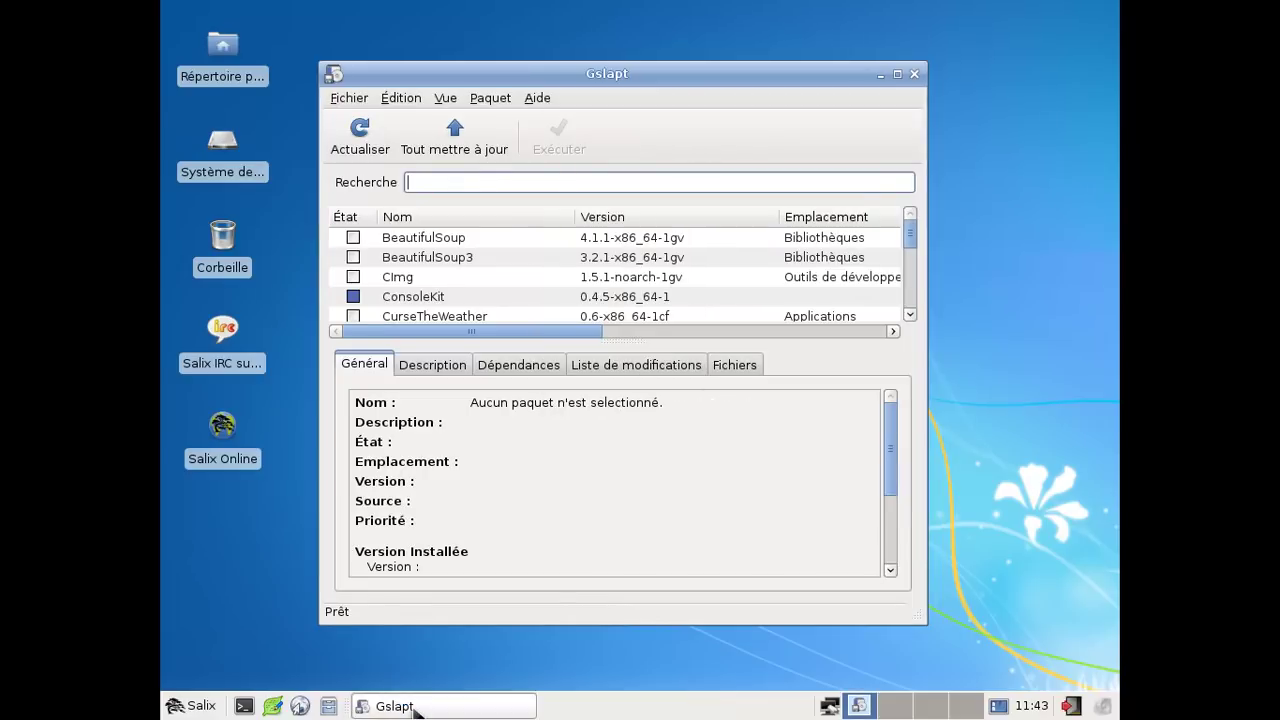
{"action": "left_click", "coordinate": [480, 138]}
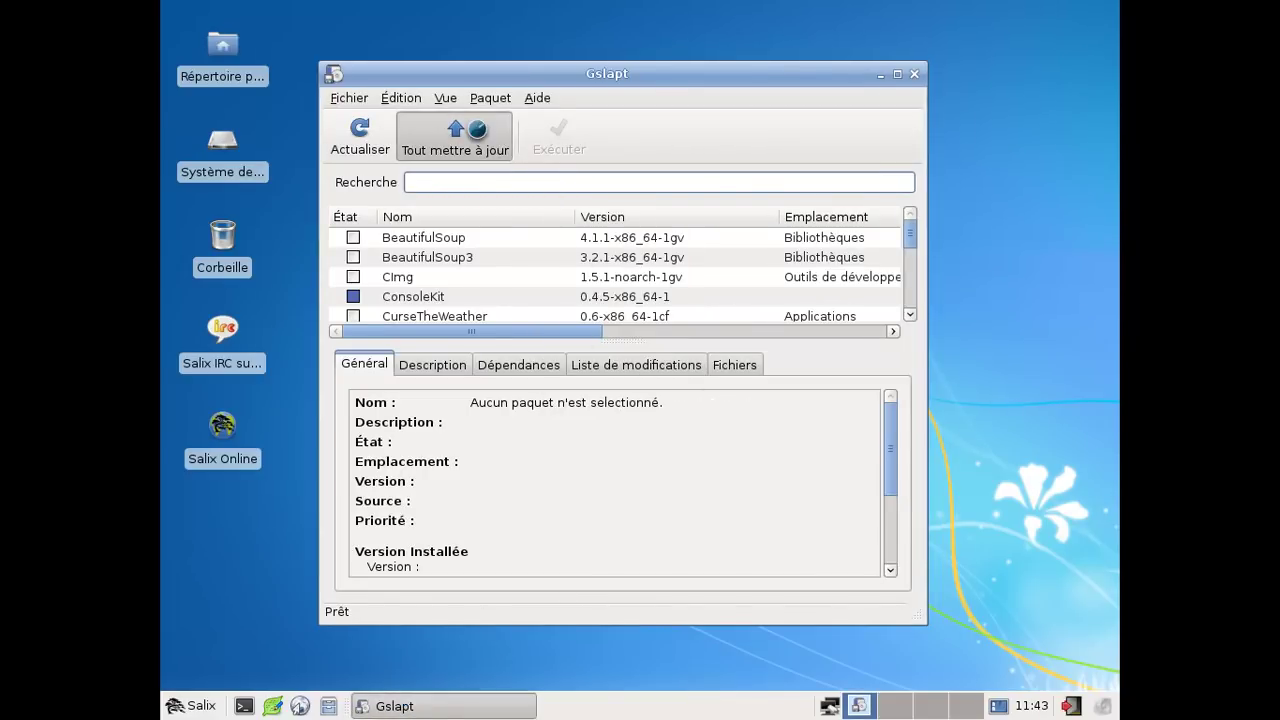
{"action": "left_click", "coordinate": [757, 369]}
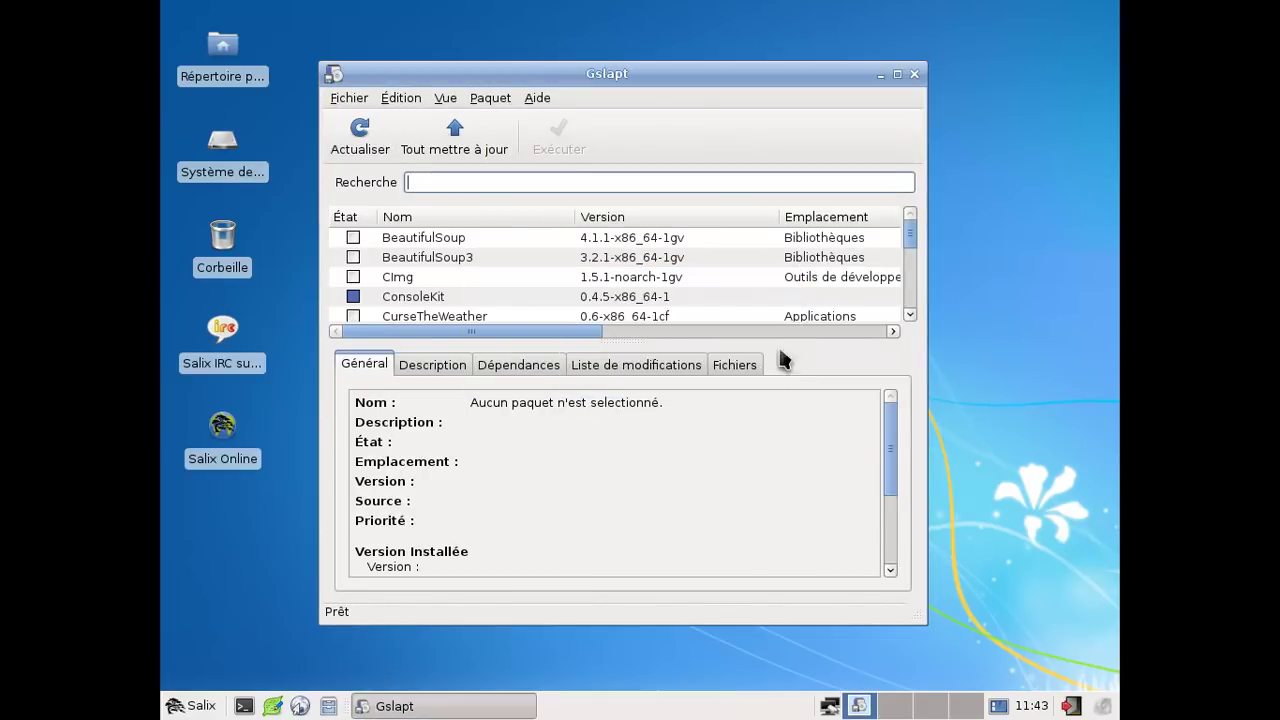
- Search the packages for thunderbird and mark mozilla-thunderbird for installation
{"action": "left_click", "coordinate": [714, 176]}
{"action": "key", "text": "Return"}
{"action": "left_click", "coordinate": [519, 256]}
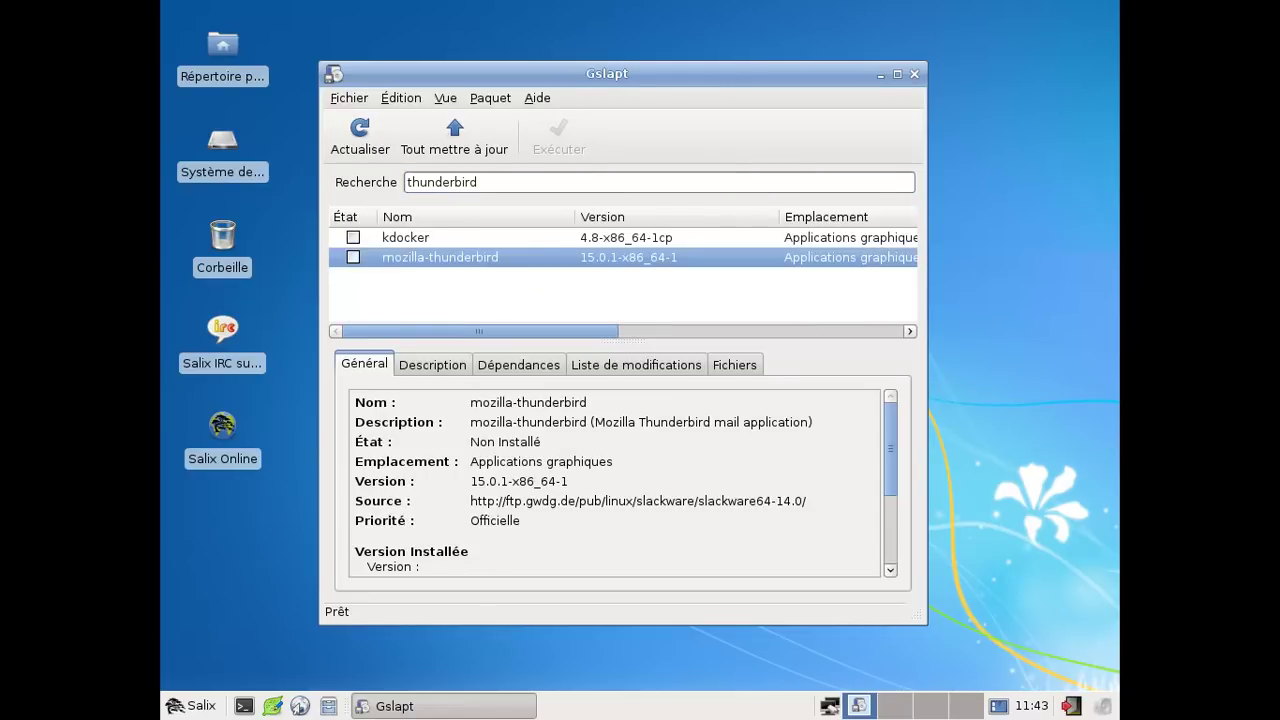
{"action": "right_click", "coordinate": [375, 277]}
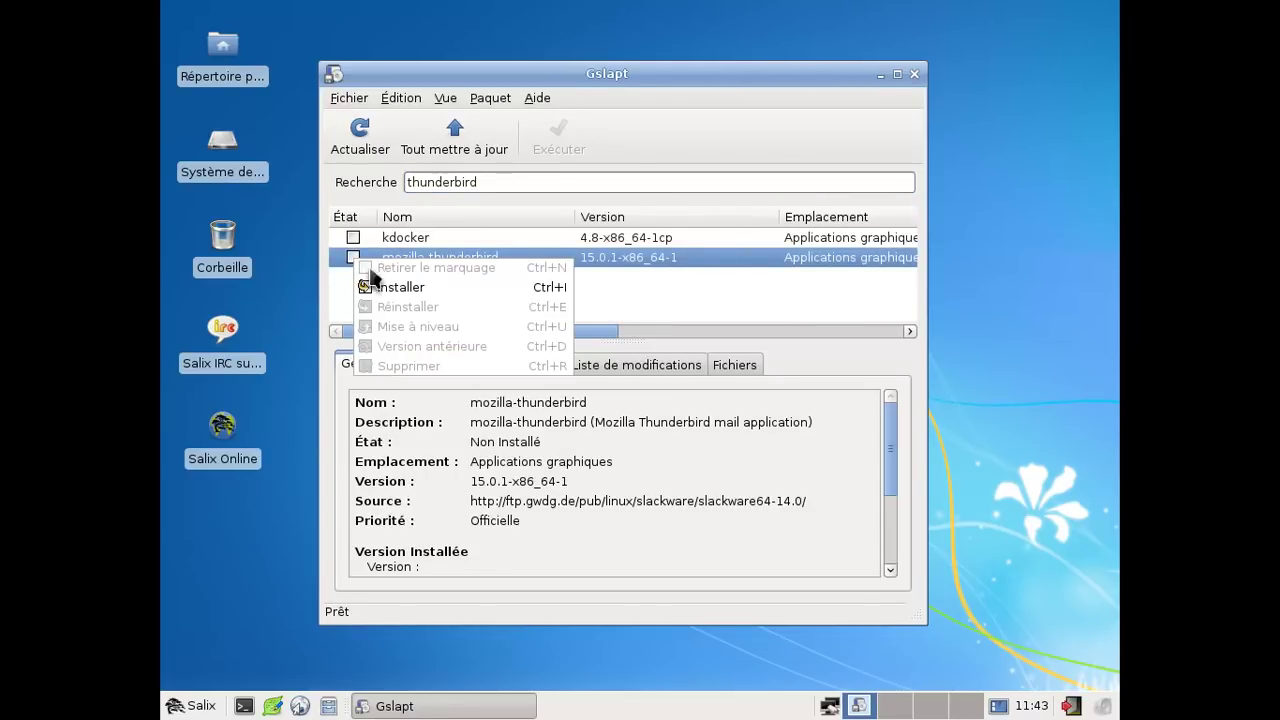
{"action": "left_click", "coordinate": [398, 288]}
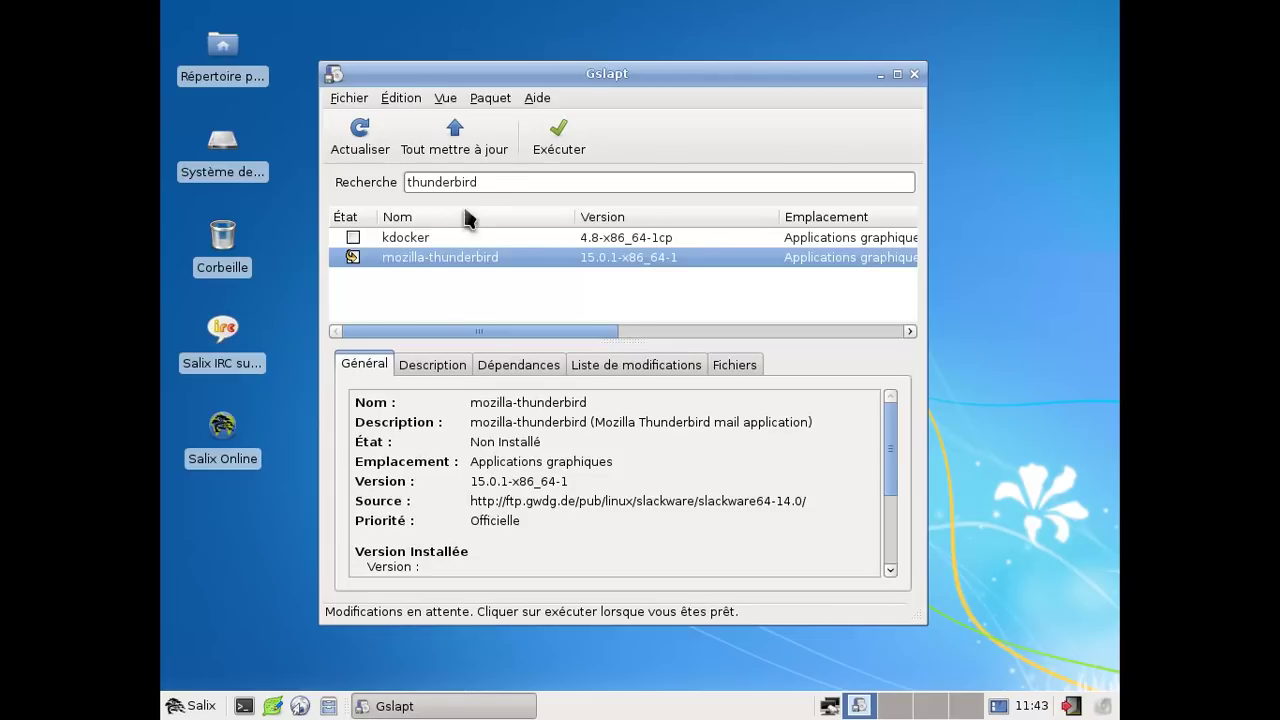
- Check the marking options of mozilla-thunderbird and close Gslapt without executing the pending installation
{"action": "left_click", "coordinate": [505, 182]}
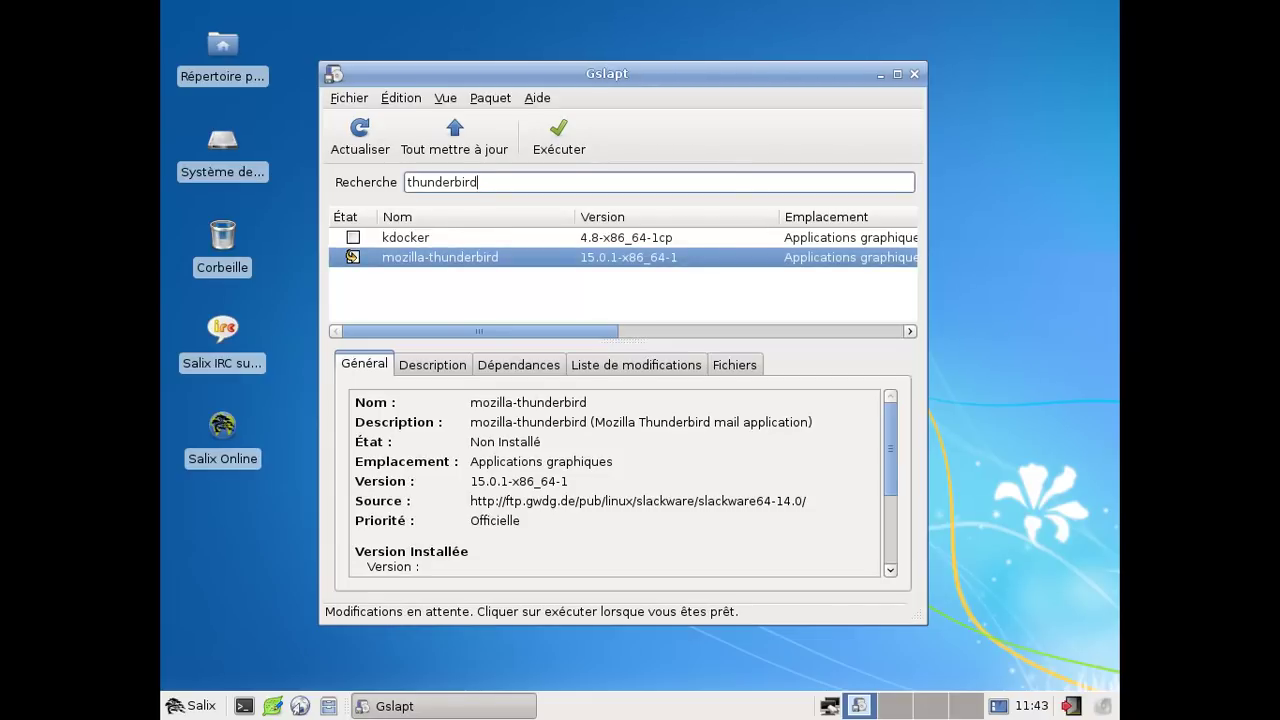
{"action": "right_click", "coordinate": [357, 257]}
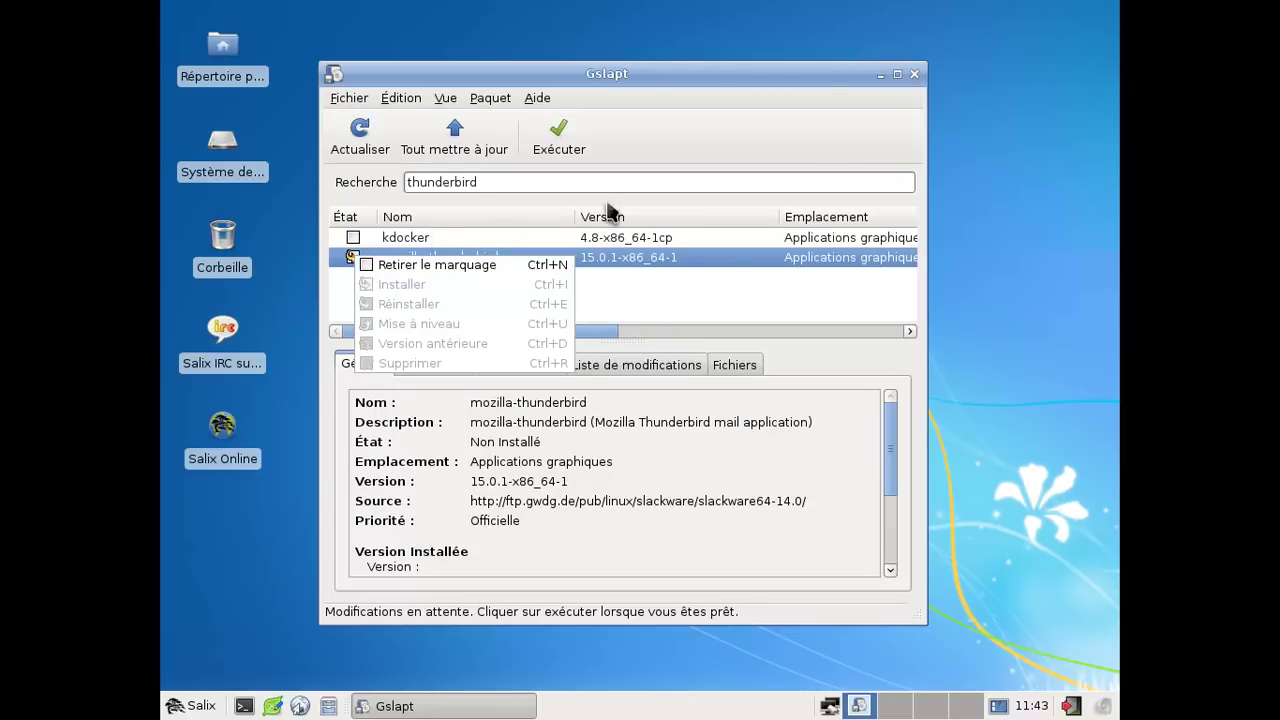
{"action": "left_click", "coordinate": [909, 84]}
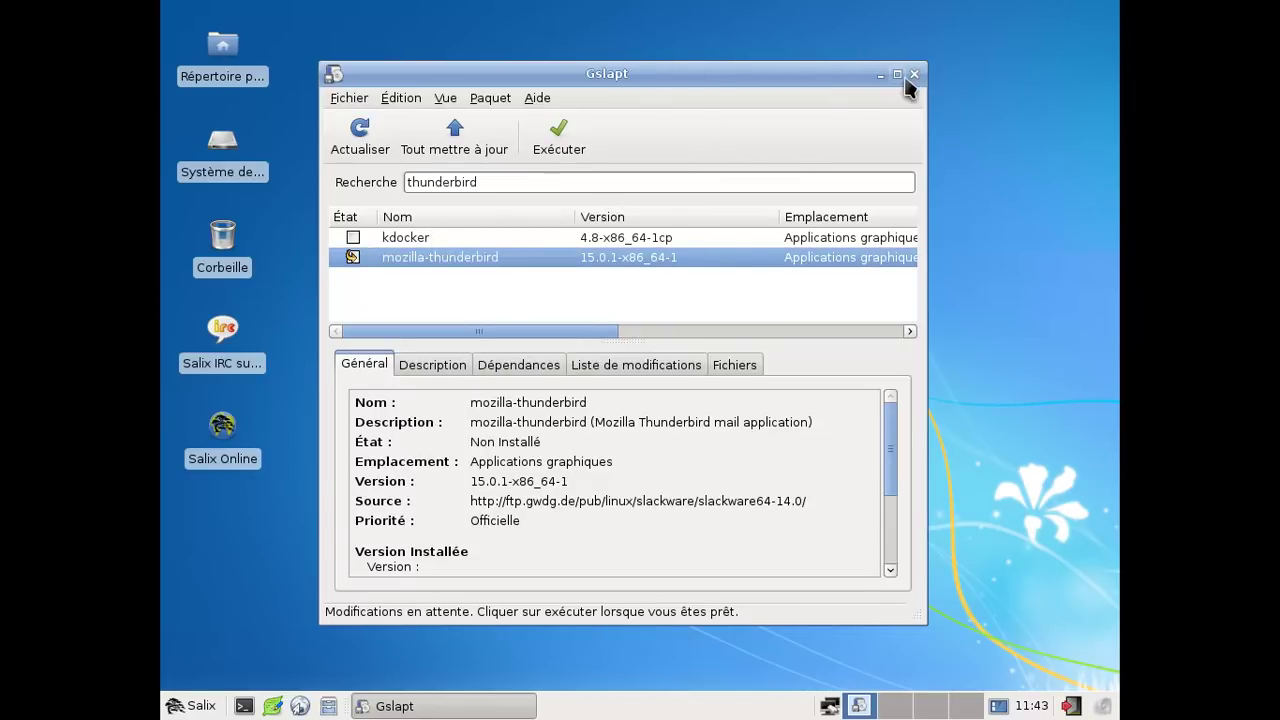
{"action": "left_click", "coordinate": [913, 75]}
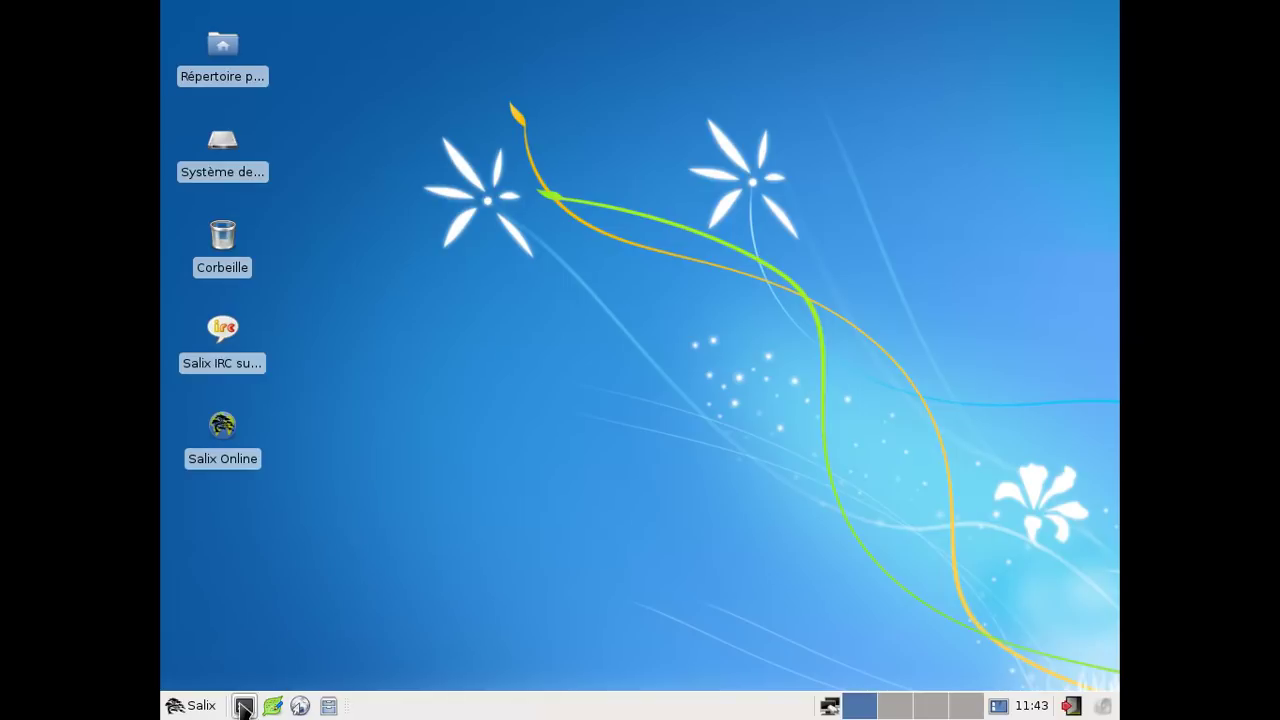
- Open Services du système with the root password and look through the full list of startup services
{"action": "left_click", "coordinate": [200, 706]}
{"action": "mouse_move", "coordinate": [280, 538]}
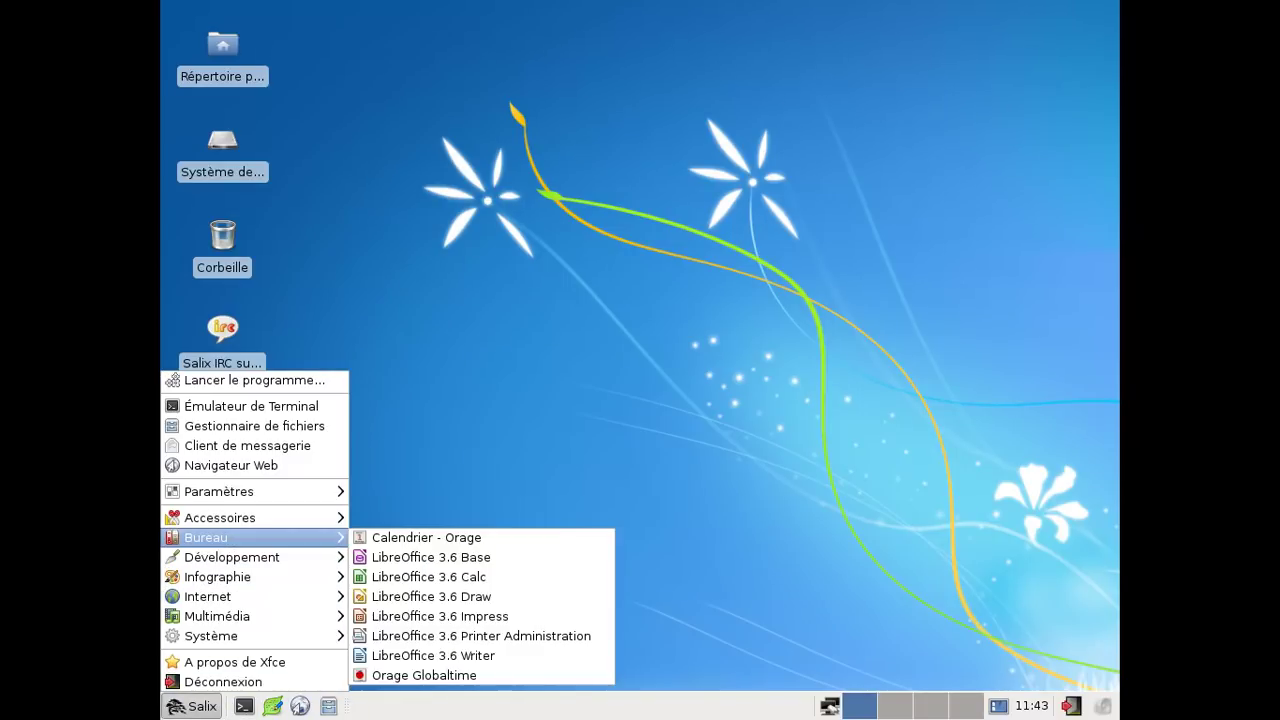
{"action": "mouse_move", "coordinate": [280, 614]}
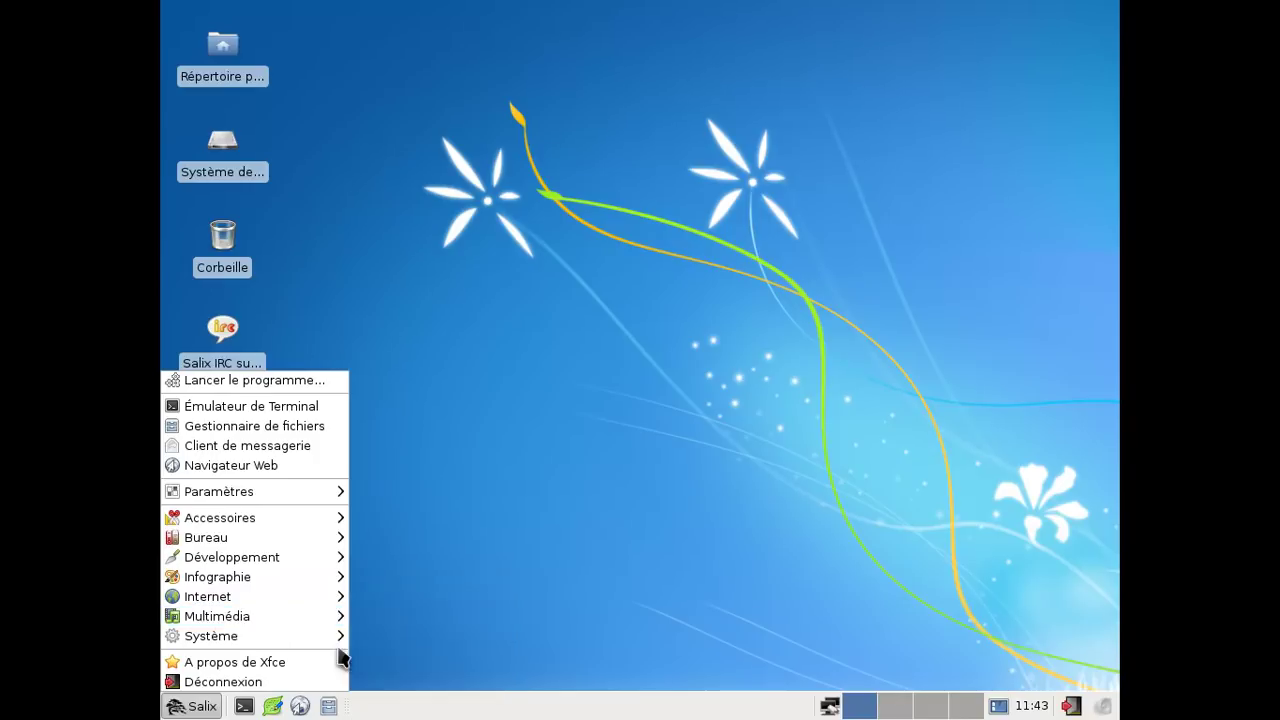
{"action": "mouse_move", "coordinate": [323, 640]}
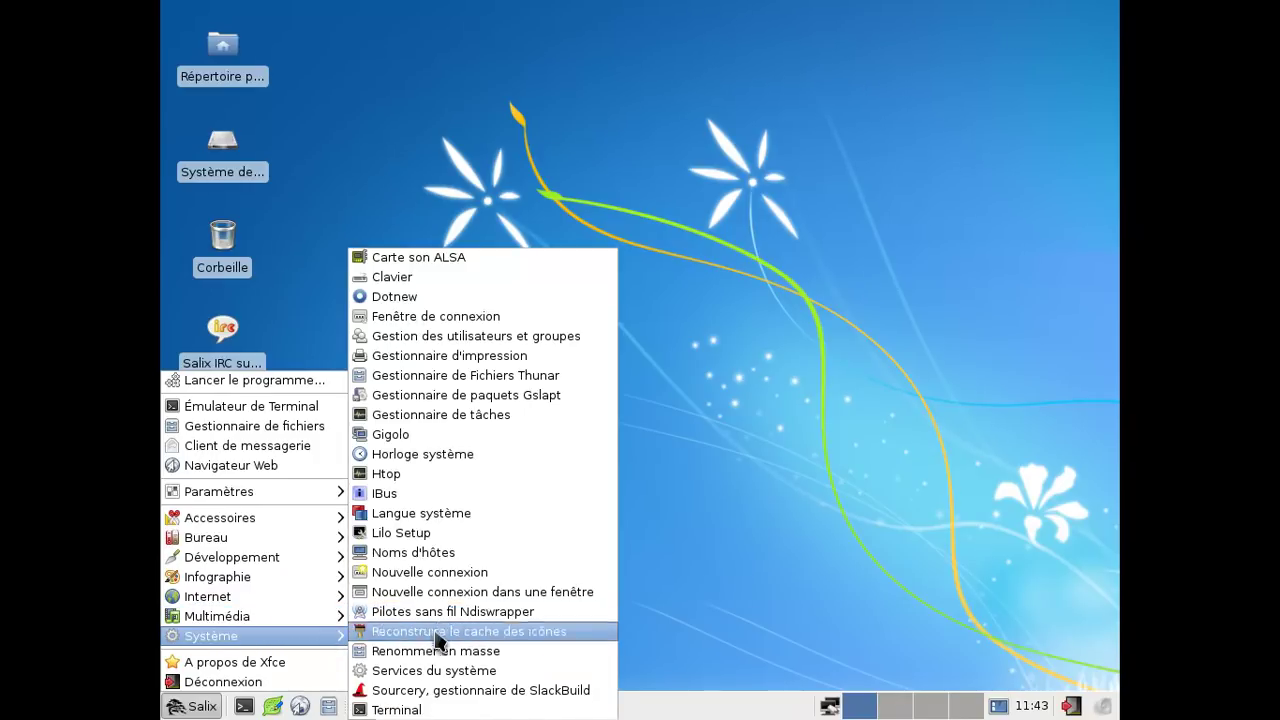
{"action": "left_click", "coordinate": [440, 672]}
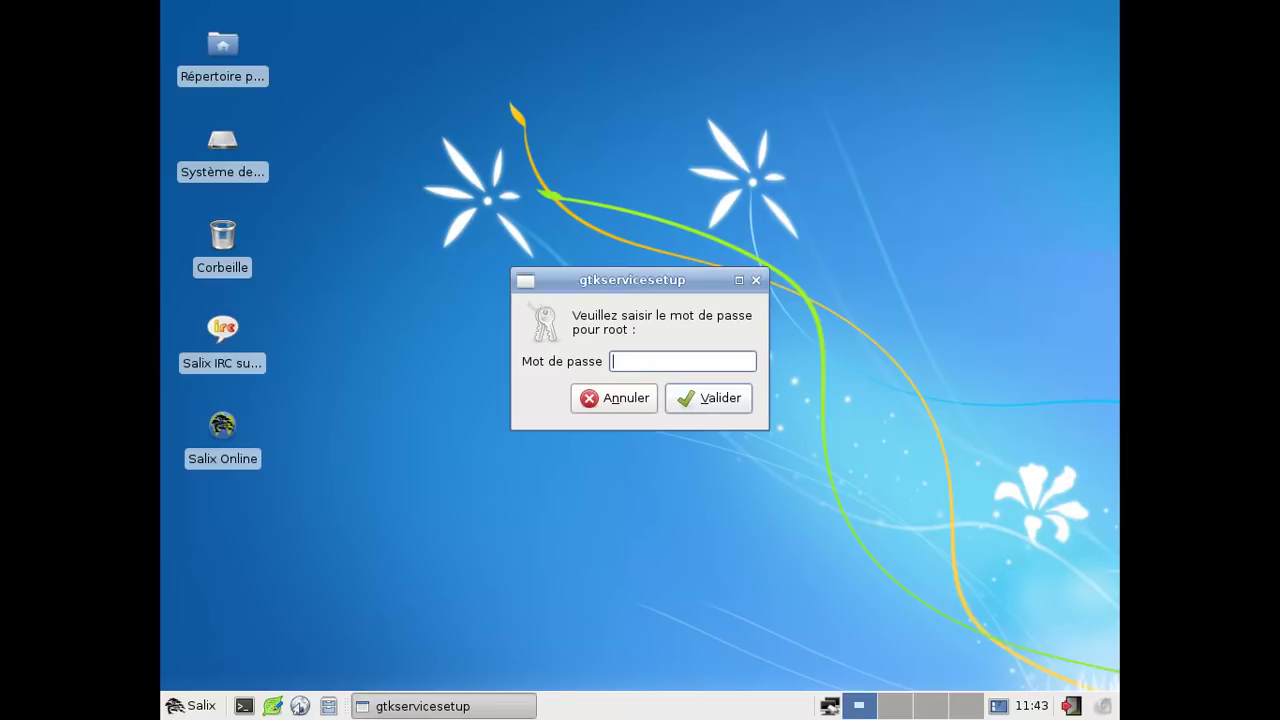
{"action": "type", "text": "********"}
{"action": "key", "text": "Return"}
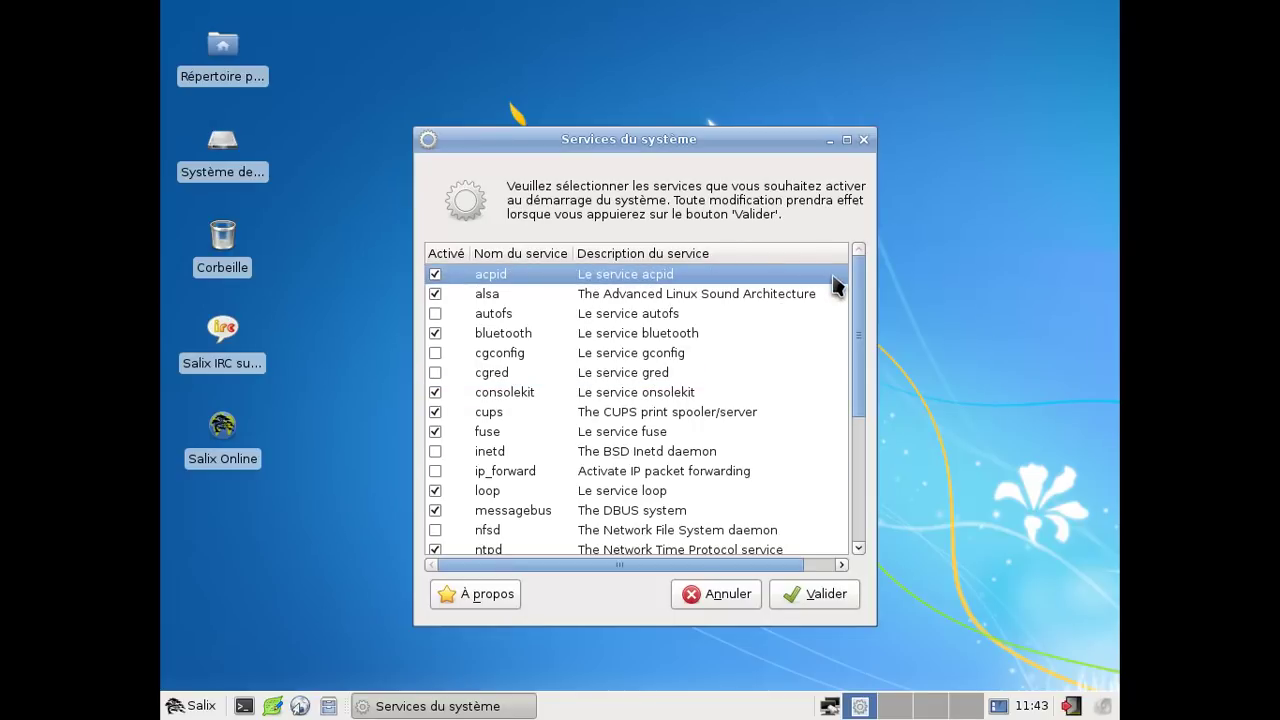
{"action": "left_click_drag", "start_coordinate": [862, 278], "coordinate": [858, 437]}
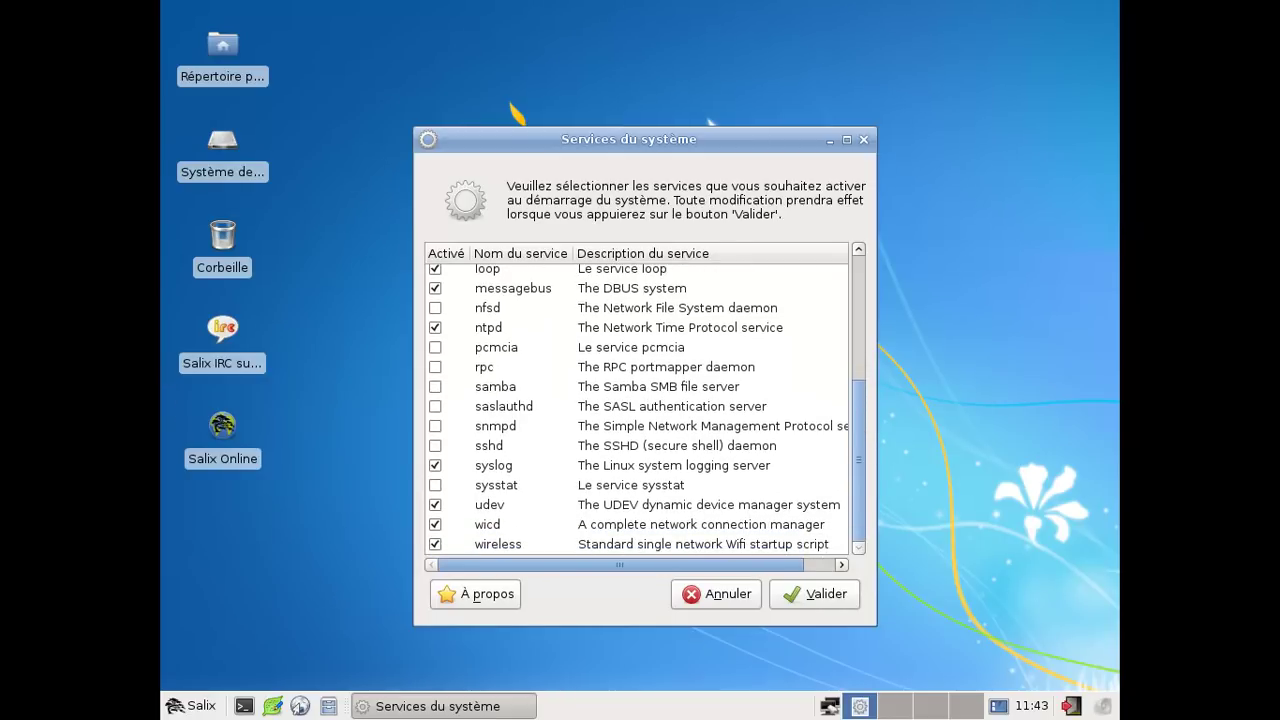
{"action": "left_click", "coordinate": [866, 140]}
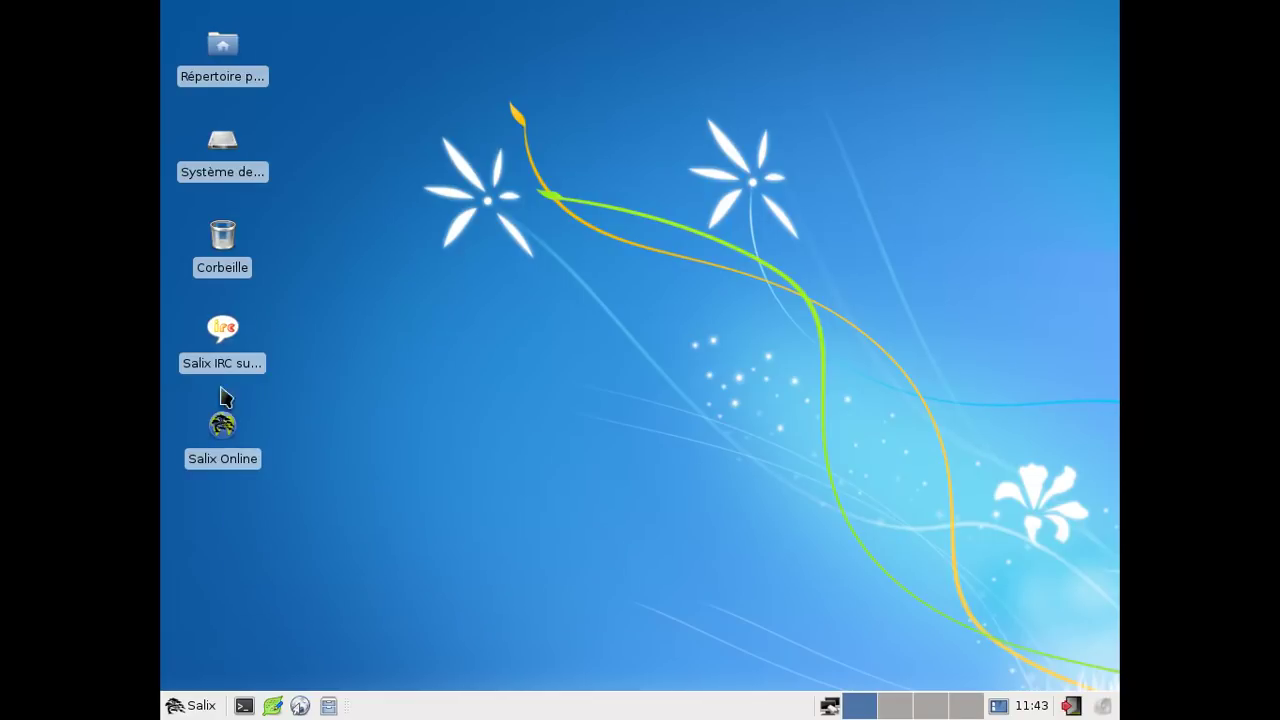
- Look over the configuration tools offered in the Paramètres category
{"action": "left_click", "coordinate": [178, 706]}
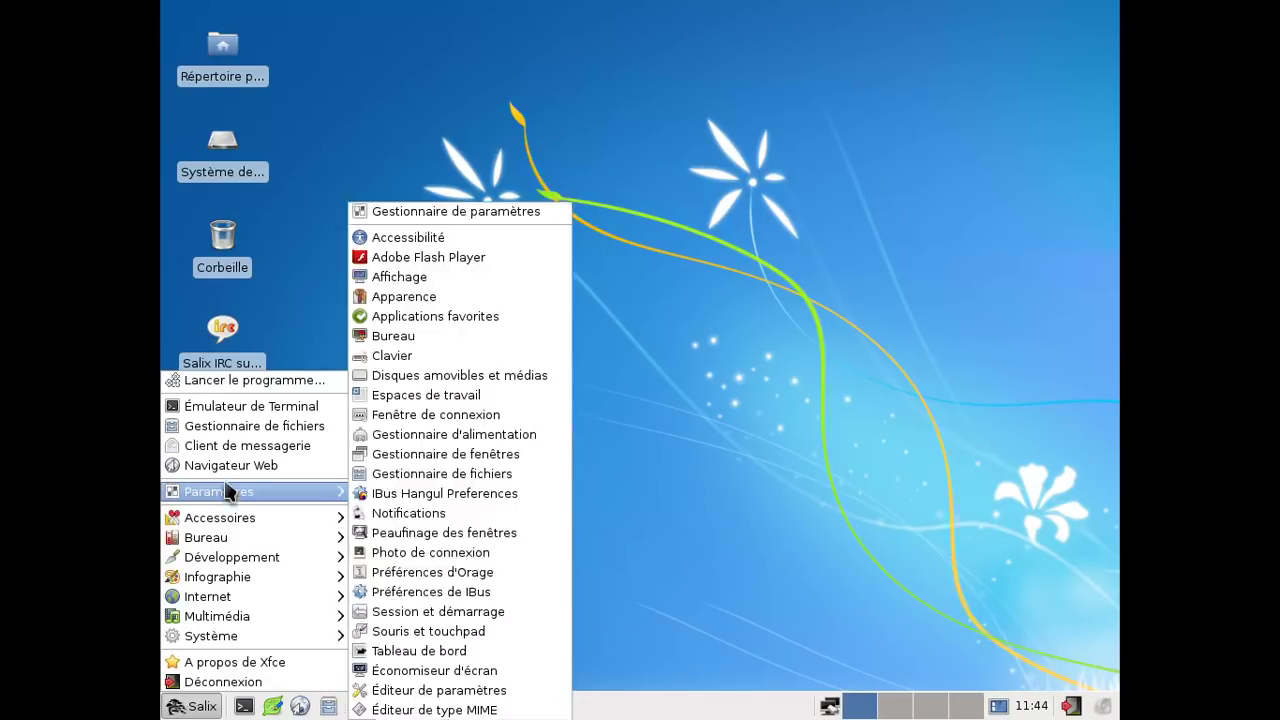
{"action": "mouse_move", "coordinate": [222, 495]}
{"action": "left_click", "coordinate": [575, 577]}
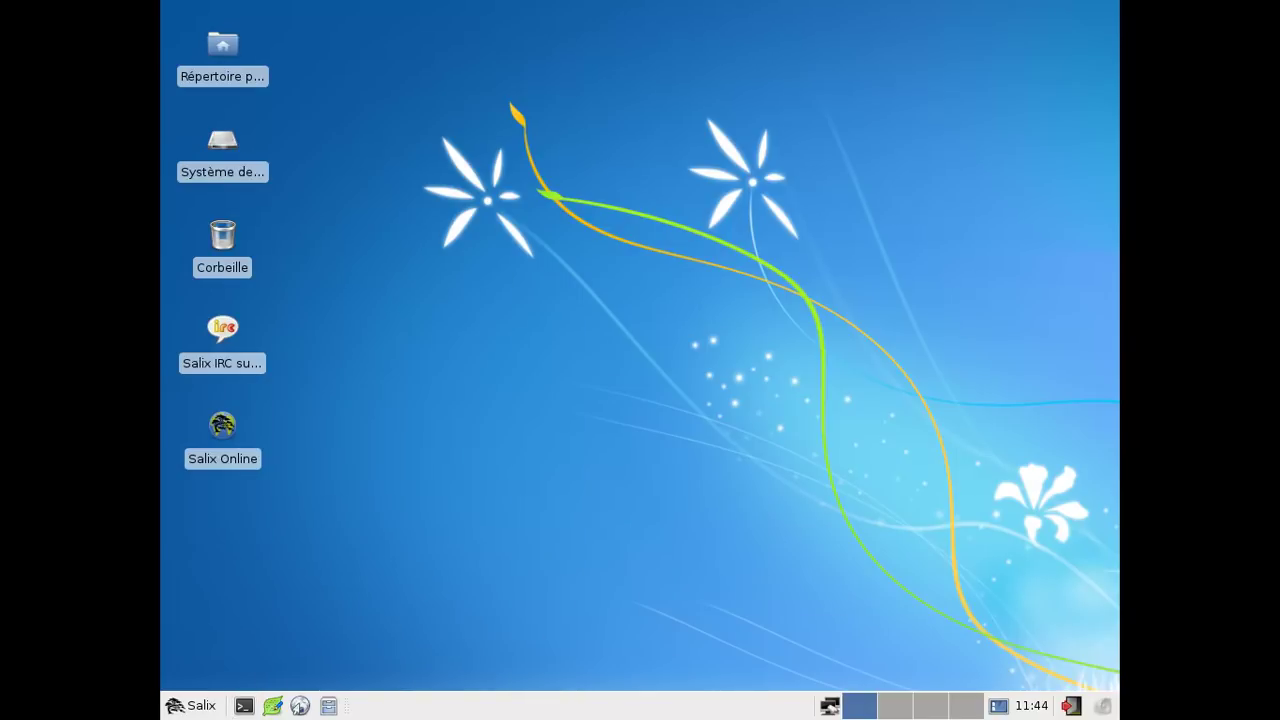
- Open a terminal and try to launch Claws Mail in the background with "claws-mail &"
{"action": "left_click", "coordinate": [244, 706]}
{"action": "type", "text": "cd"}
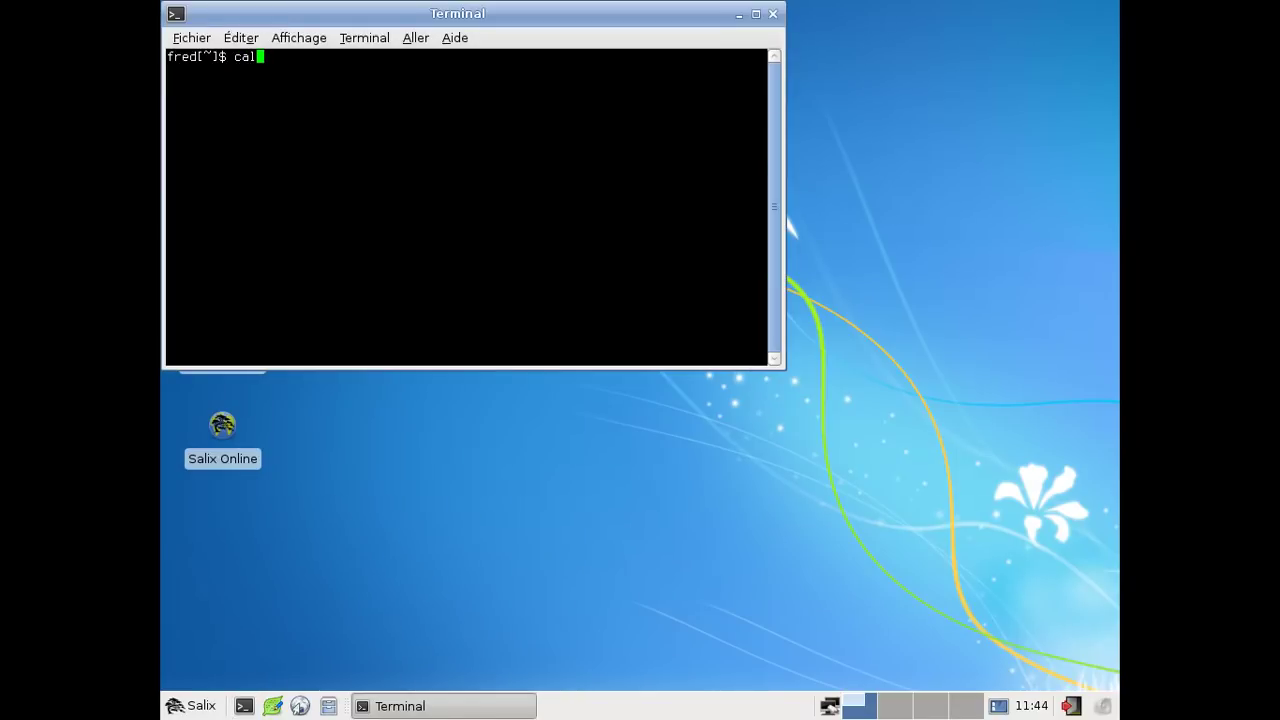
{"action": "key", "text": "BackSpace"}
{"action": "type", "text": "laws-mail &"}
{"action": "key", "text": "Return"}
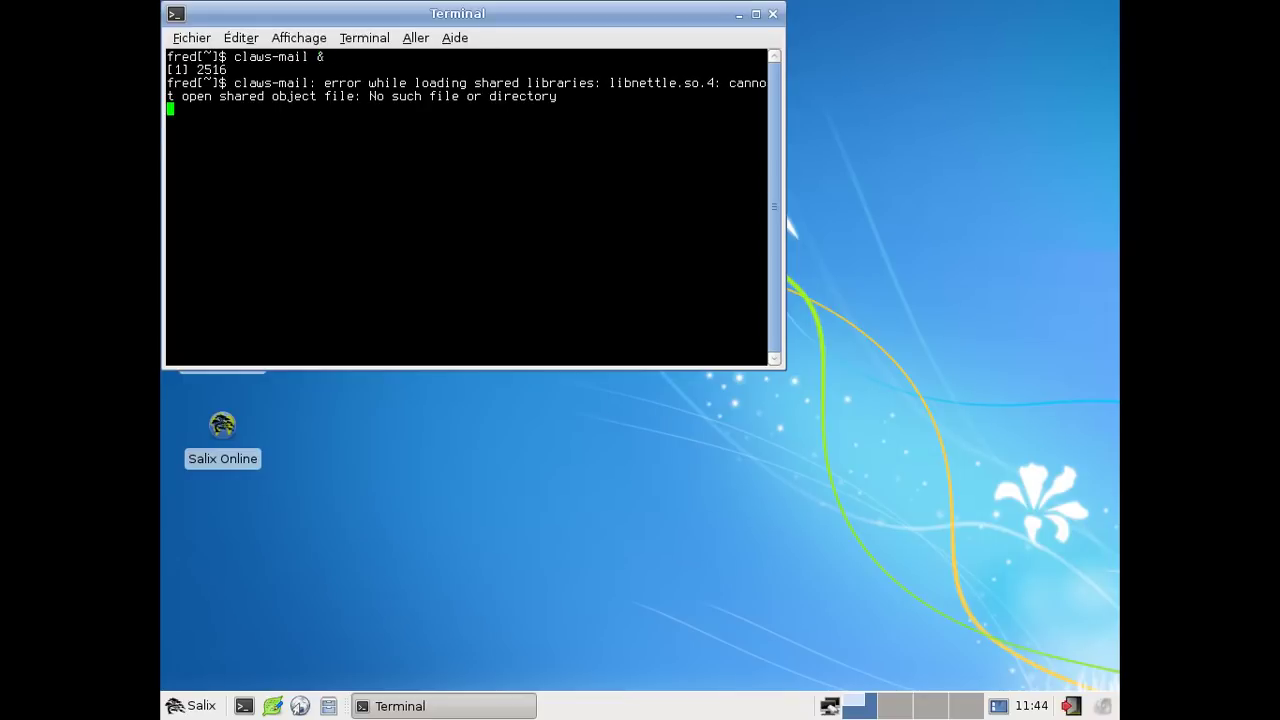
{"action": "key", "text": "Return"}
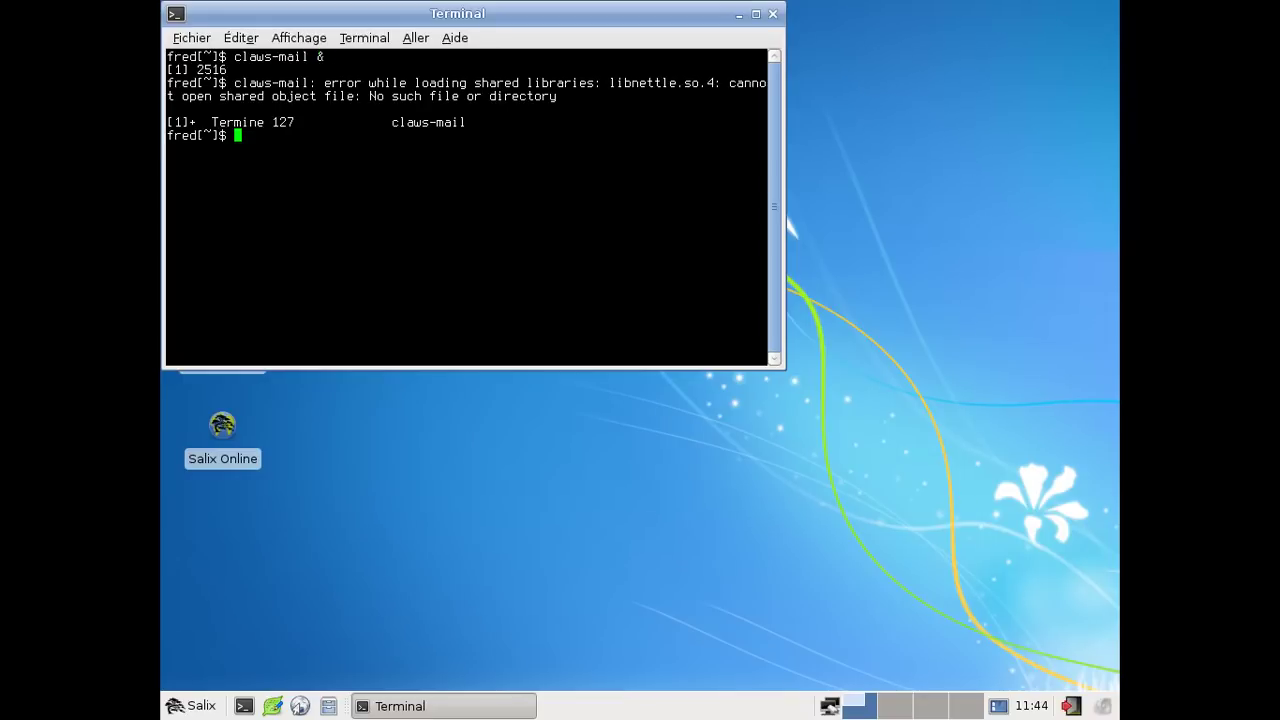
- Become root with su and the root password, try to install nettle with slapt-get, and close the terminal
{"action": "type", "text": "su"}
{"action": "key", "text": "Return"}
{"action": "key", "text": "Return"}
{"action": "type", "text": "spla"}
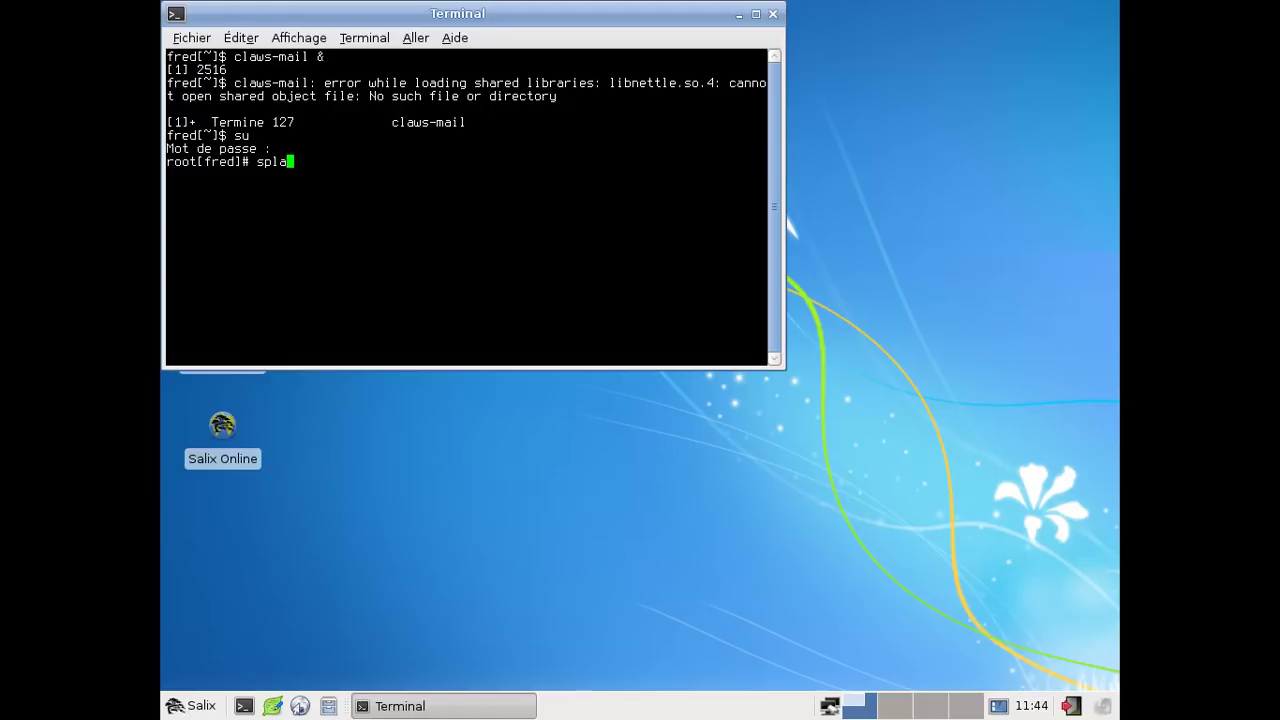
{"action": "type", "text": "pt-get install nettle"}
{"action": "key", "text": "Return"}
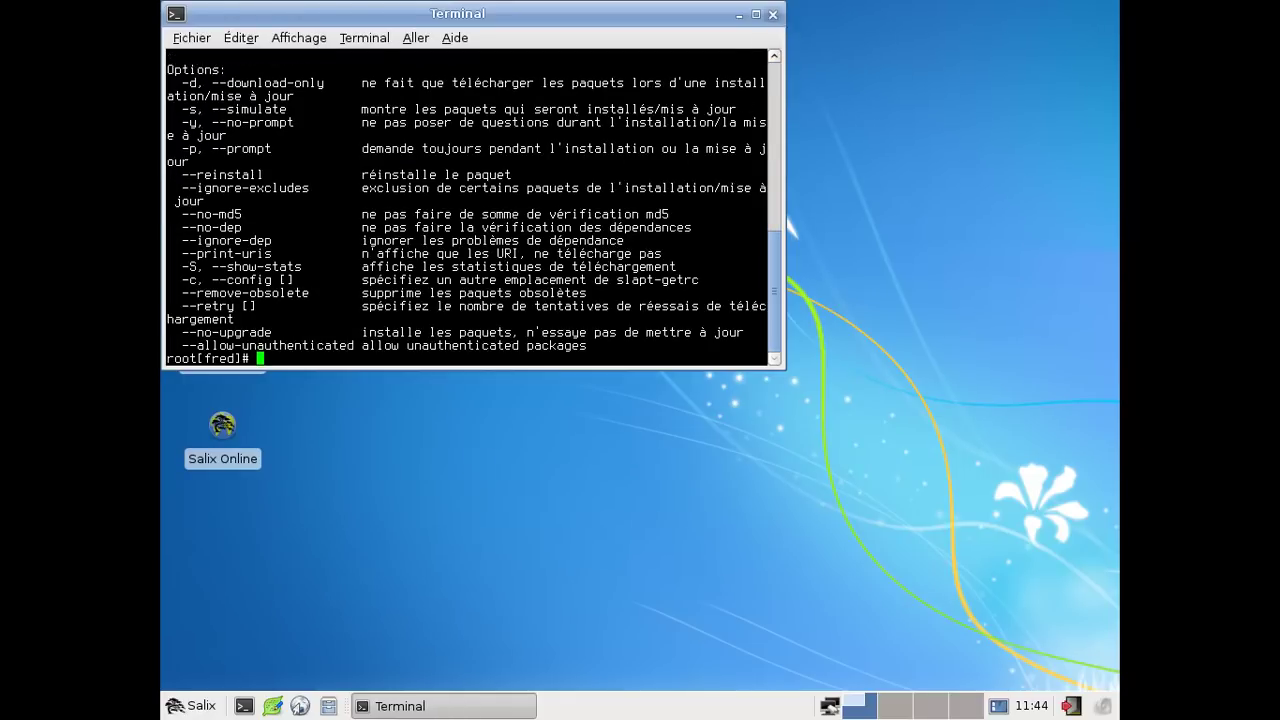
{"action": "left_click", "coordinate": [772, 14]}
- Open the Gslapt package manager, authenticating with the root password
{"action": "left_click", "coordinate": [196, 706]}
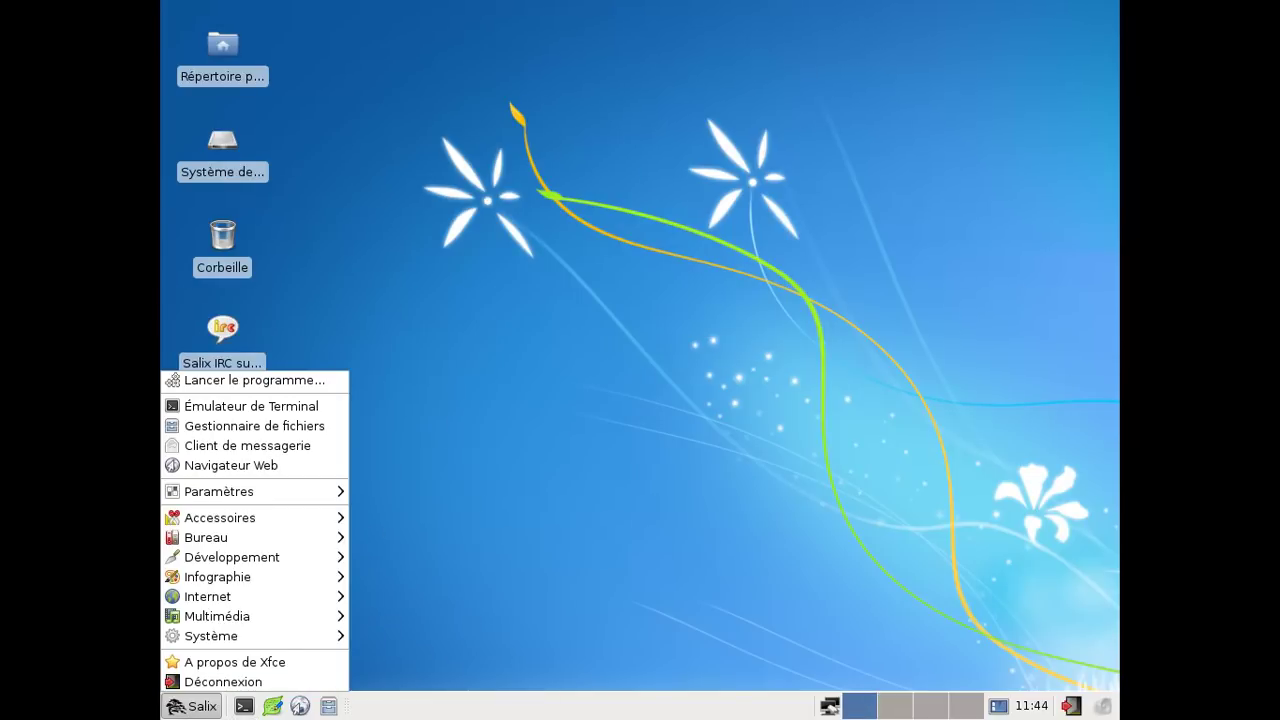
{"action": "mouse_move", "coordinate": [285, 496]}
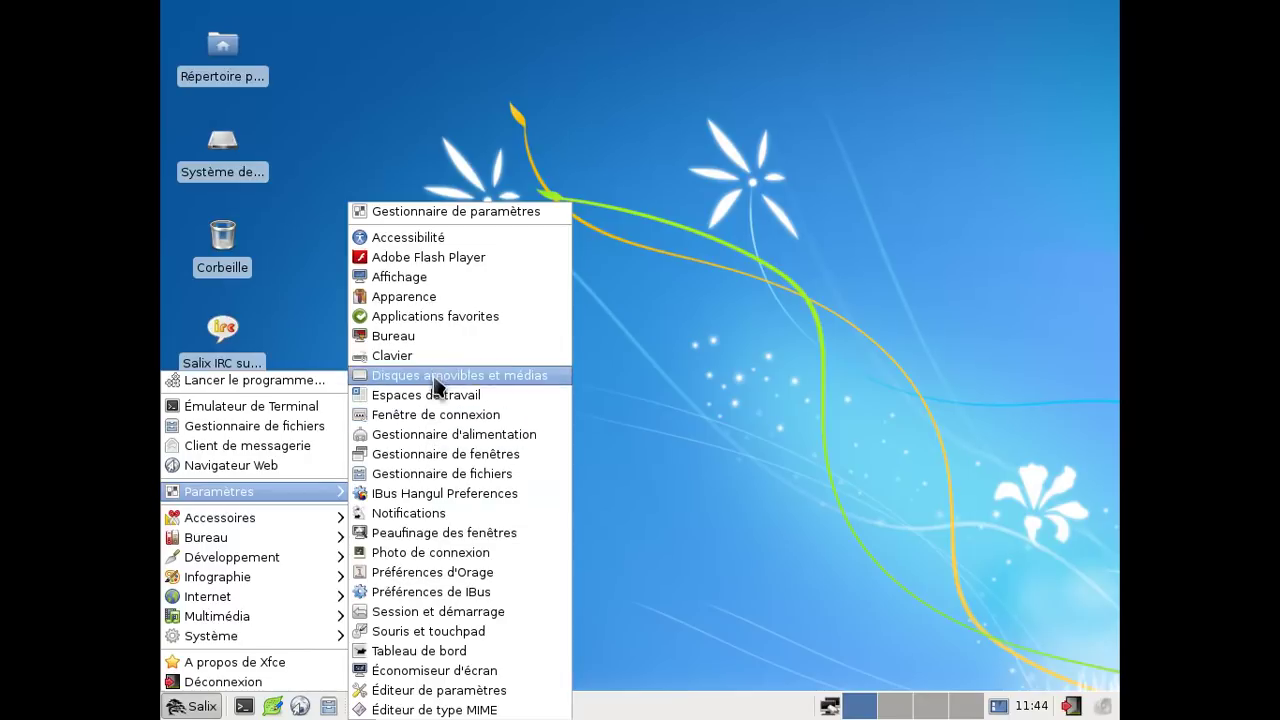
{"action": "mouse_move", "coordinate": [340, 637]}
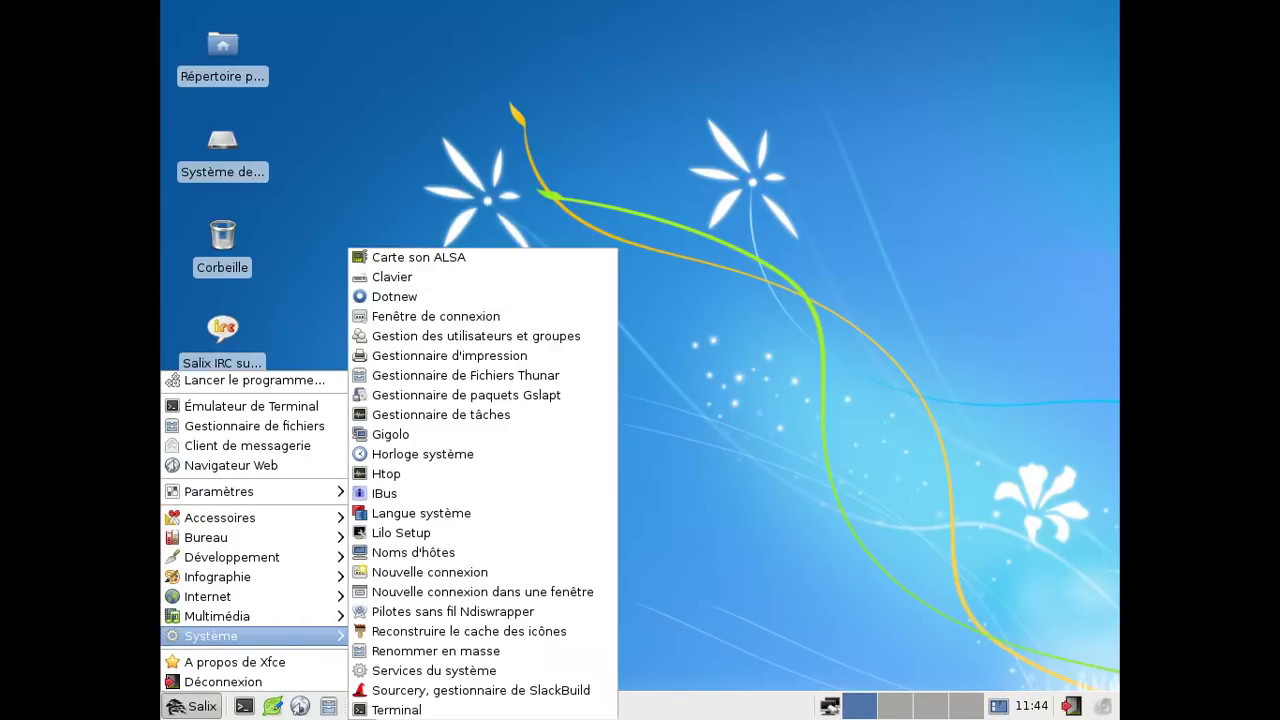
{"action": "left_click", "coordinate": [514, 396]}
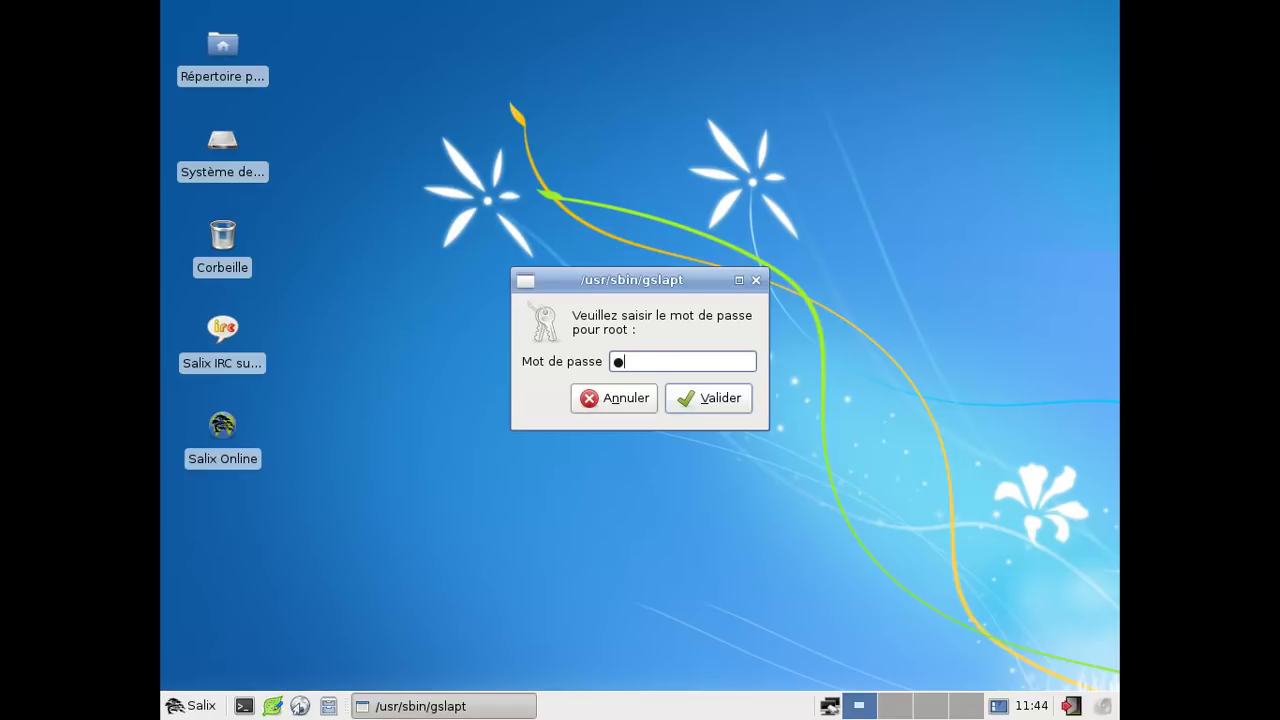
{"action": "type", "text": "********"}
{"action": "key", "text": "Return"}
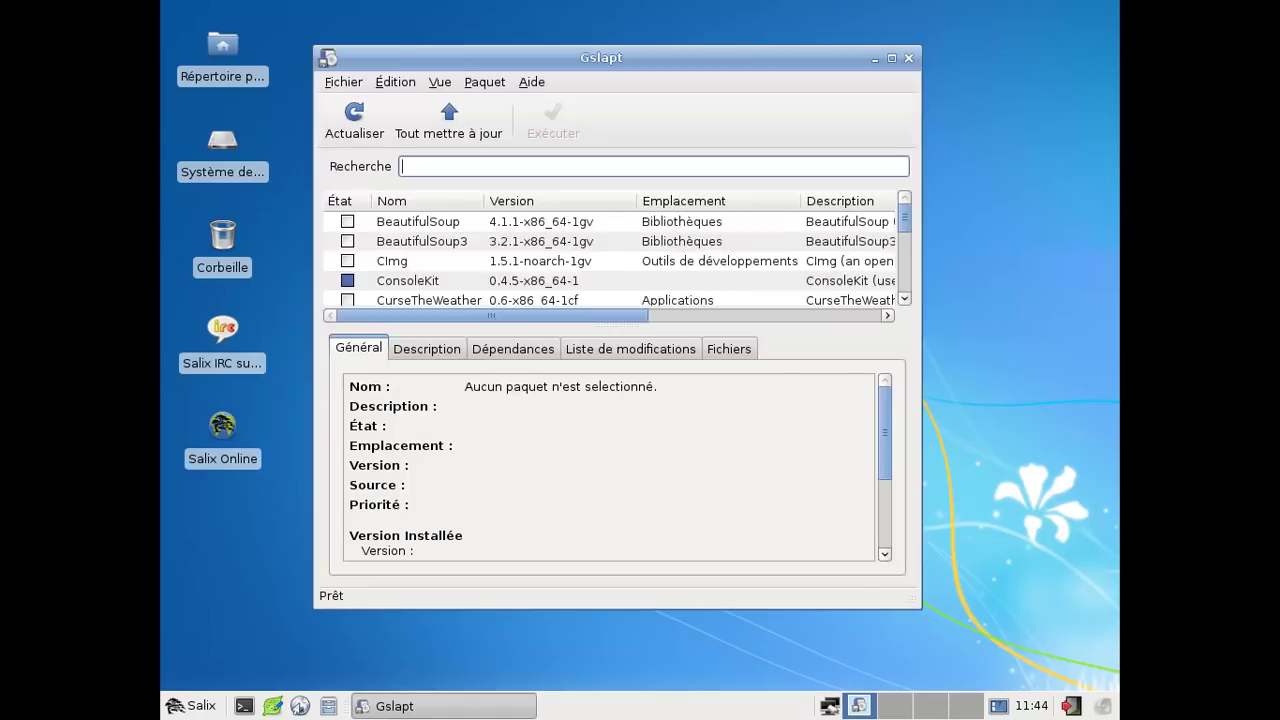
- Search Gslapt for nettle, install the package, and close the package manager
{"action": "type", "text": "nt"}
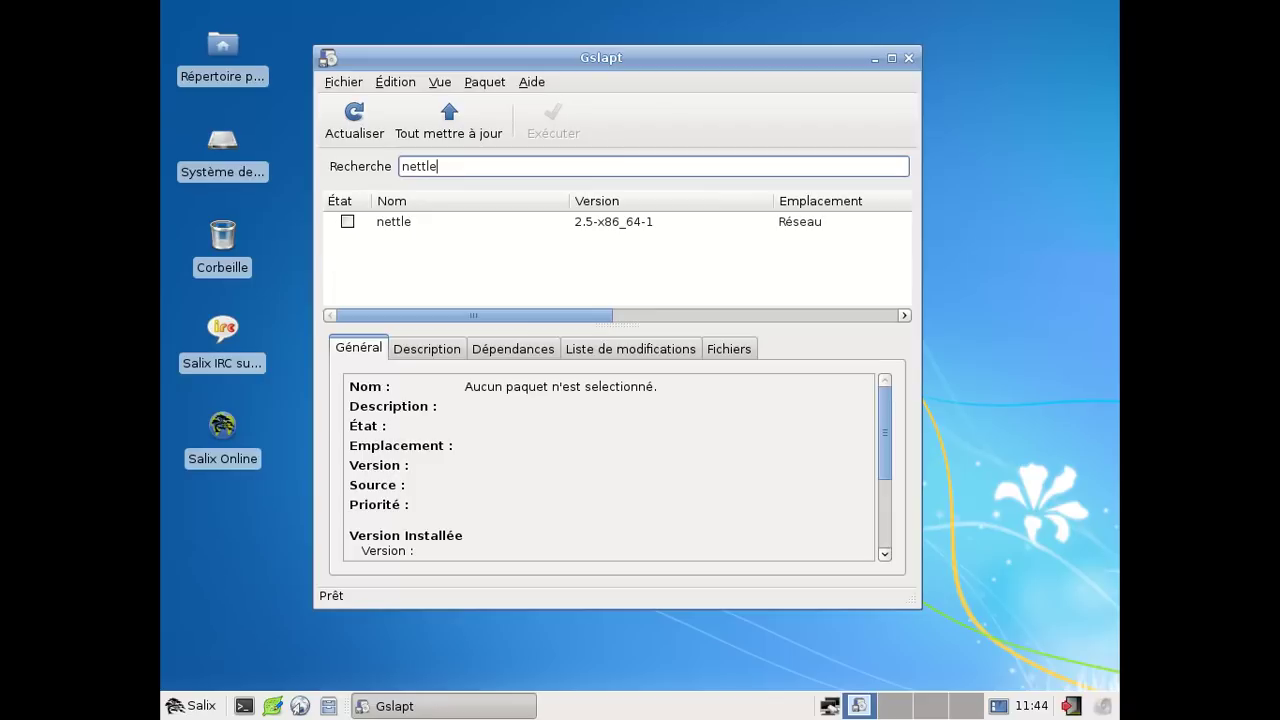
{"action": "left_click", "coordinate": [347, 222]}
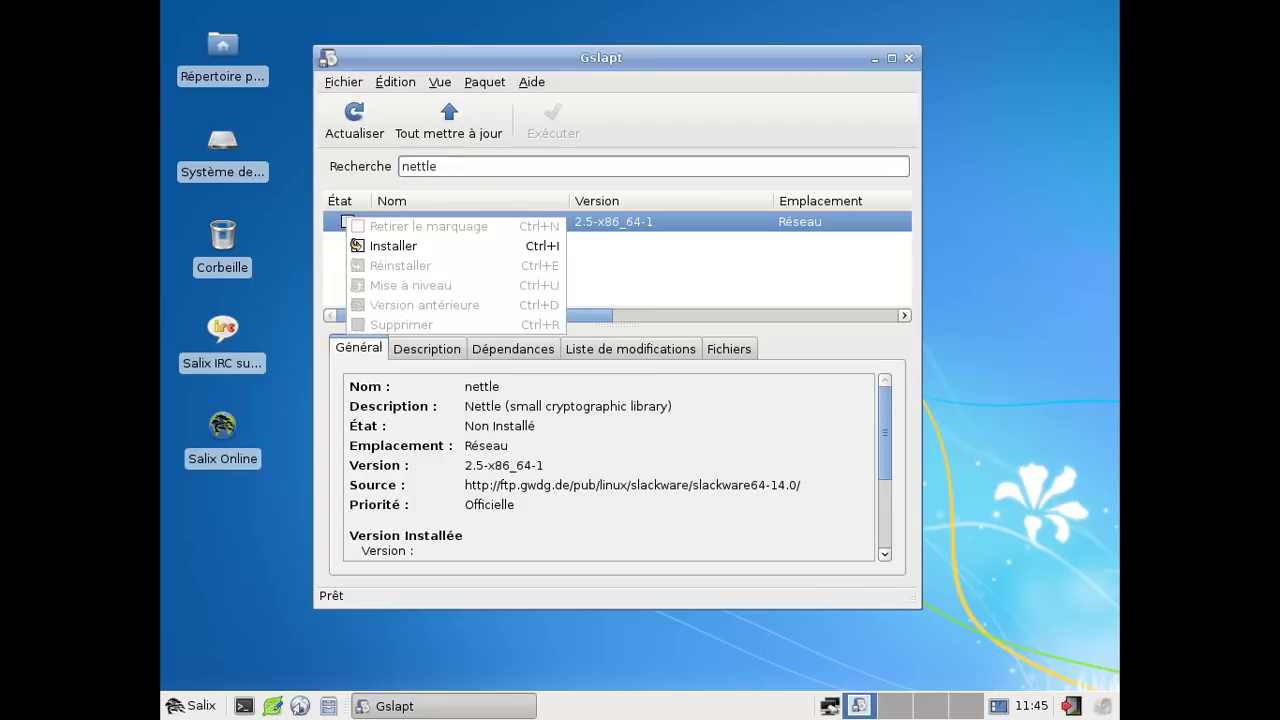
{"action": "left_click", "coordinate": [382, 247]}
{"action": "left_click", "coordinate": [556, 126]}
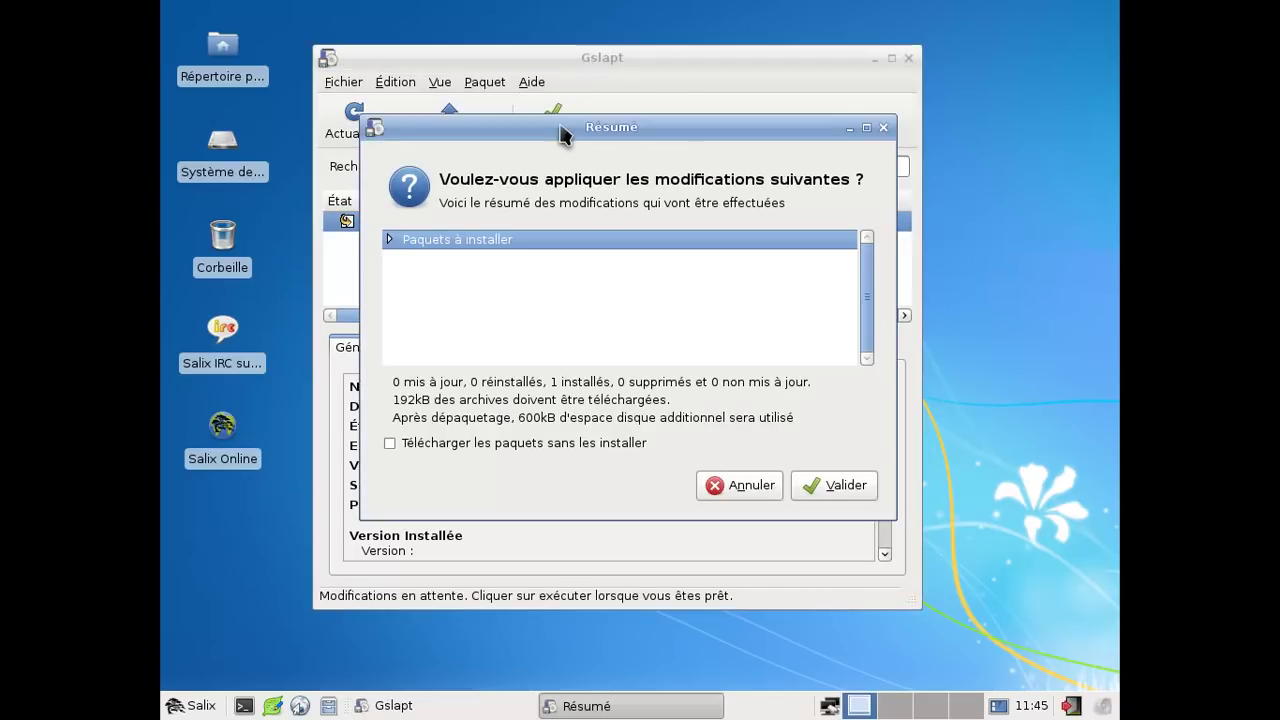
{"action": "left_click", "coordinate": [831, 486]}
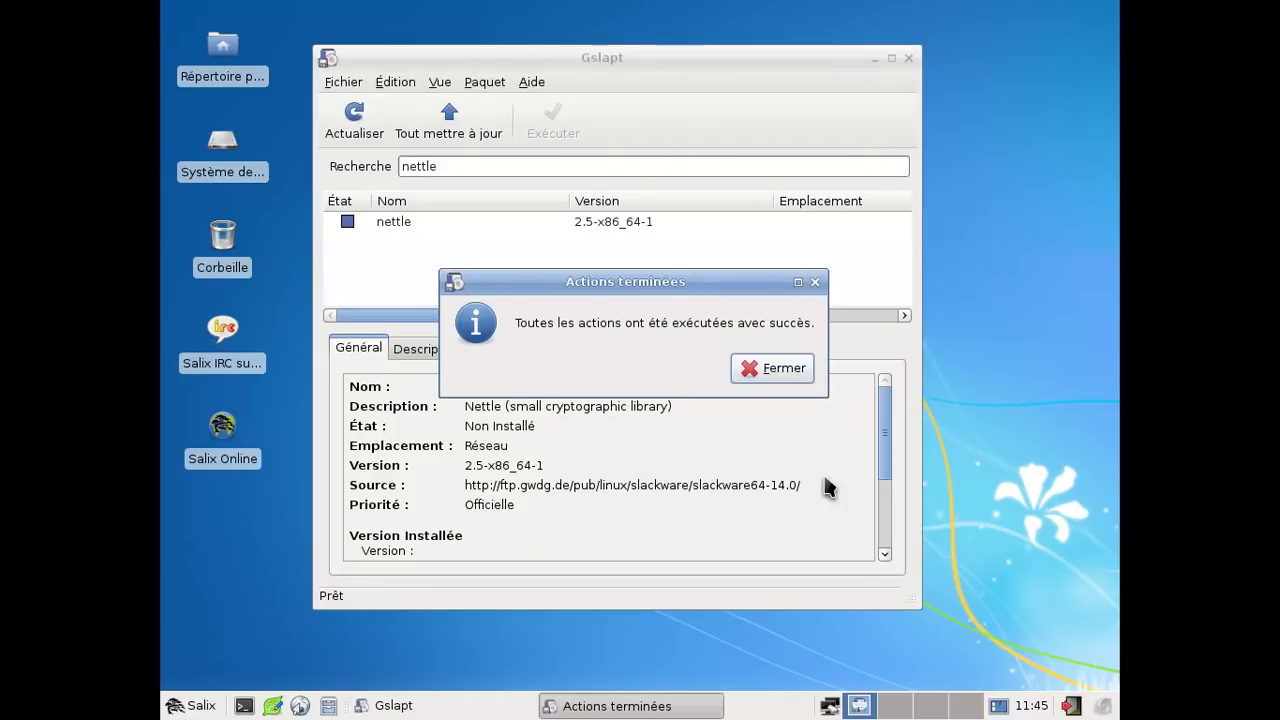
{"action": "left_click", "coordinate": [770, 368]}
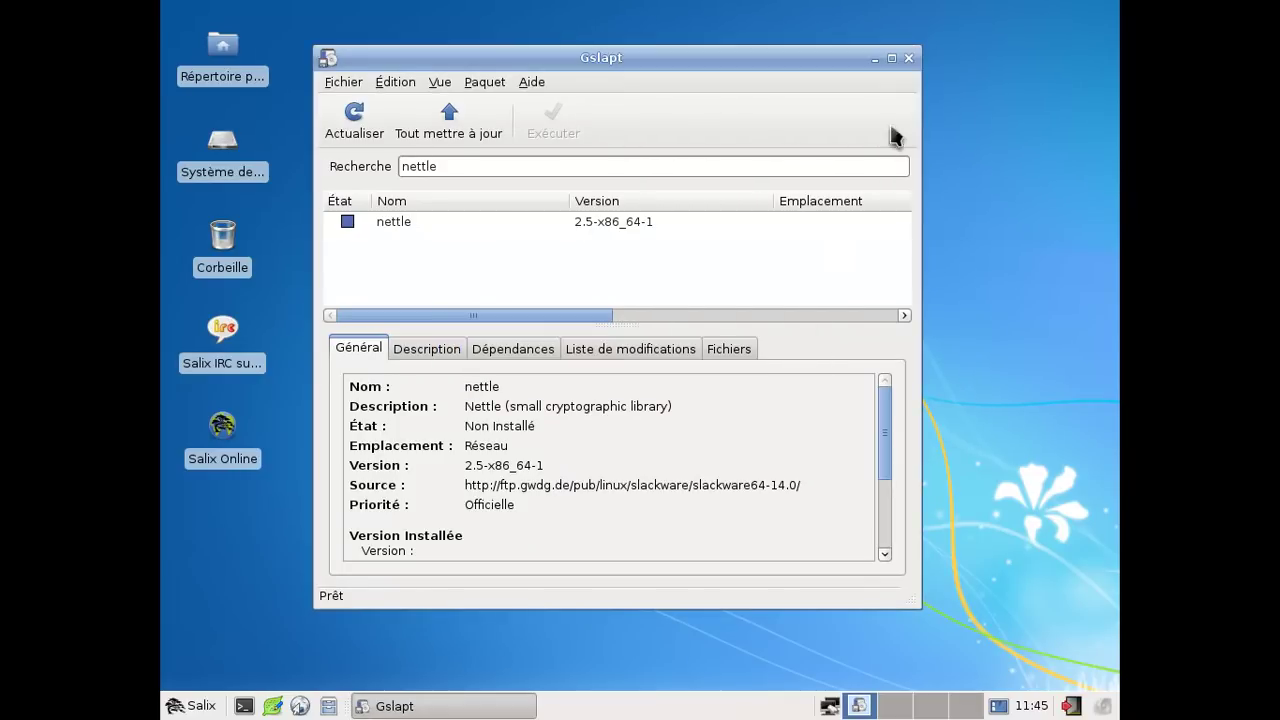
{"action": "left_click", "coordinate": [908, 57]}
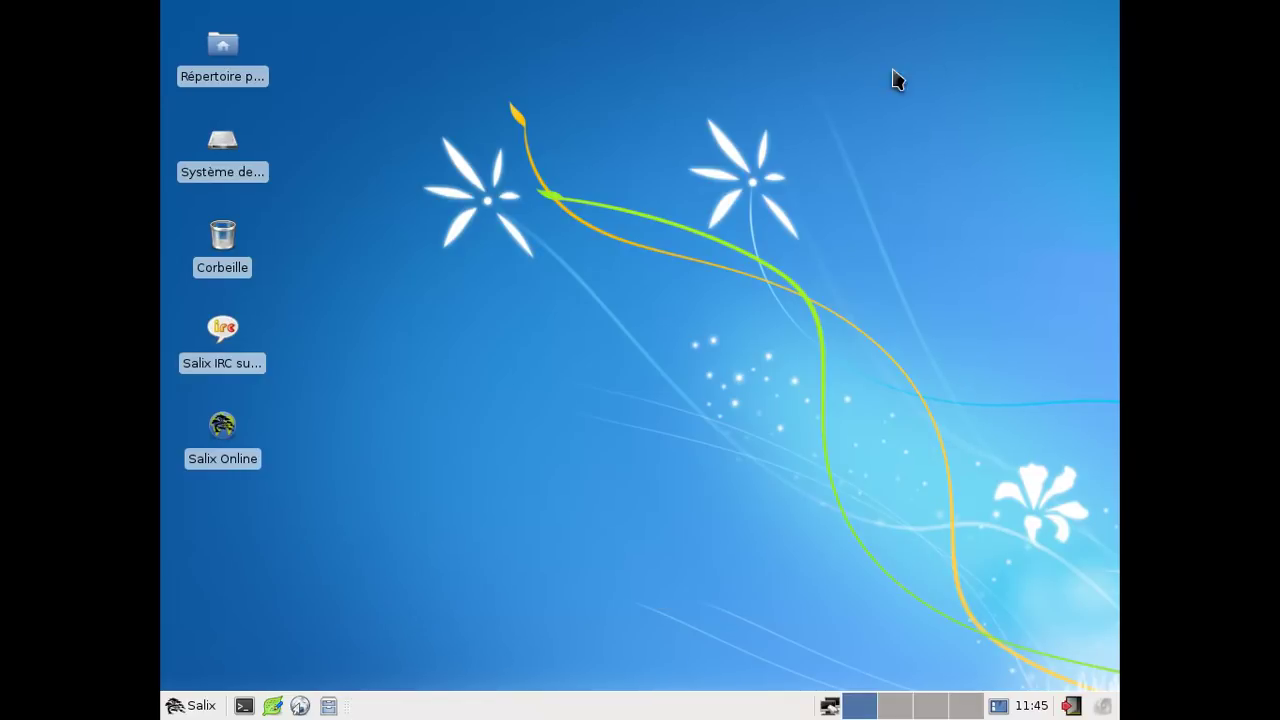
- Open the Catfish file search tool, look at its search options, and close it
{"action": "left_click", "coordinate": [217, 705]}
{"action": "mouse_move", "coordinate": [296, 518]}
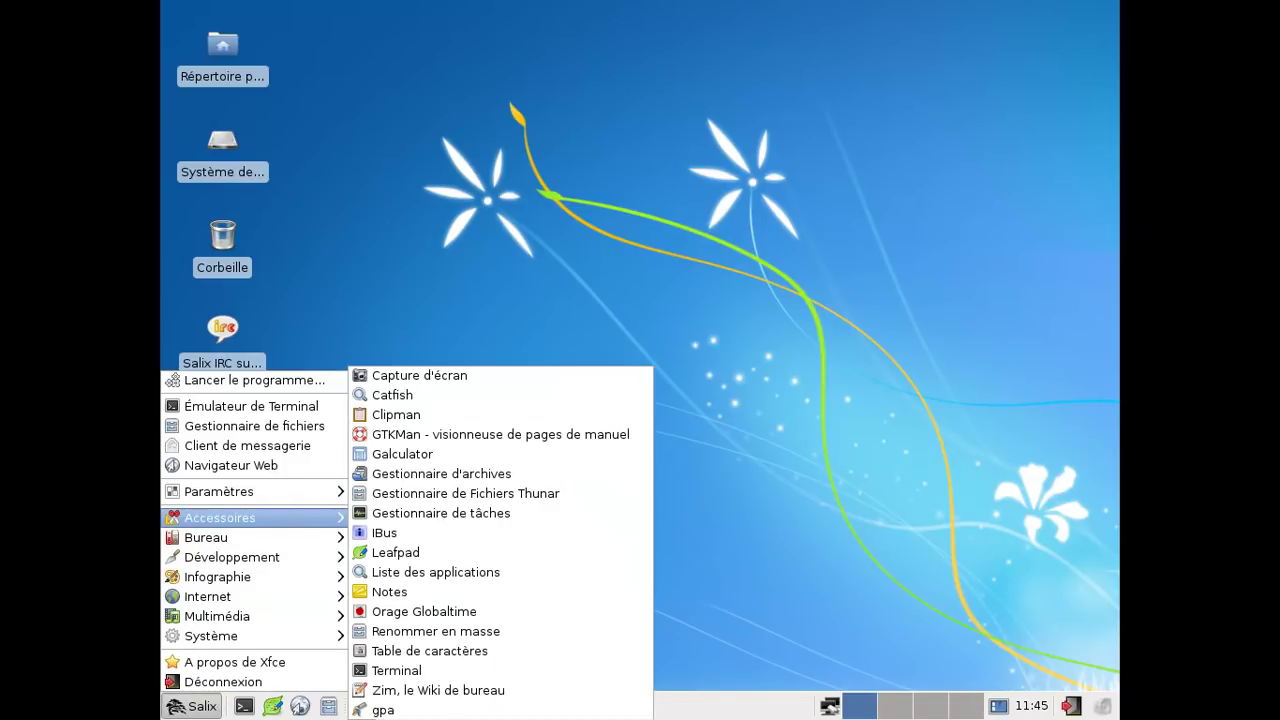
{"action": "left_click", "coordinate": [457, 397]}
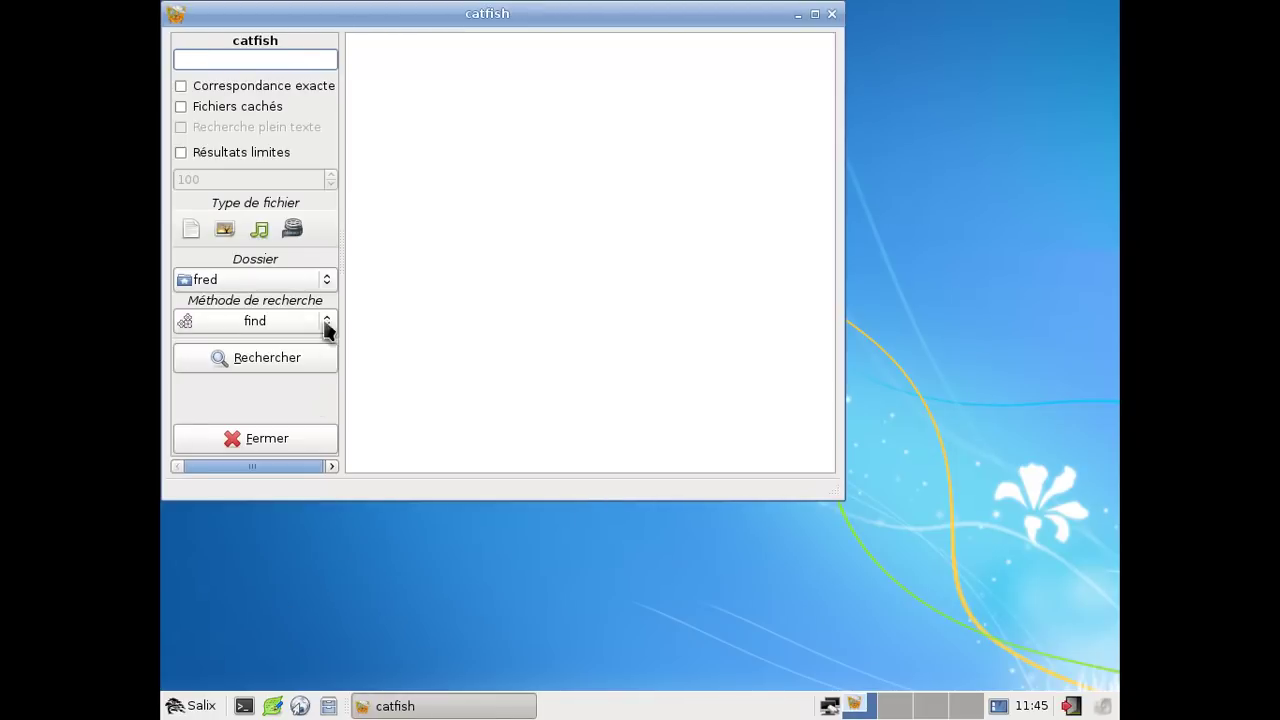
{"action": "left_click", "coordinate": [831, 14]}
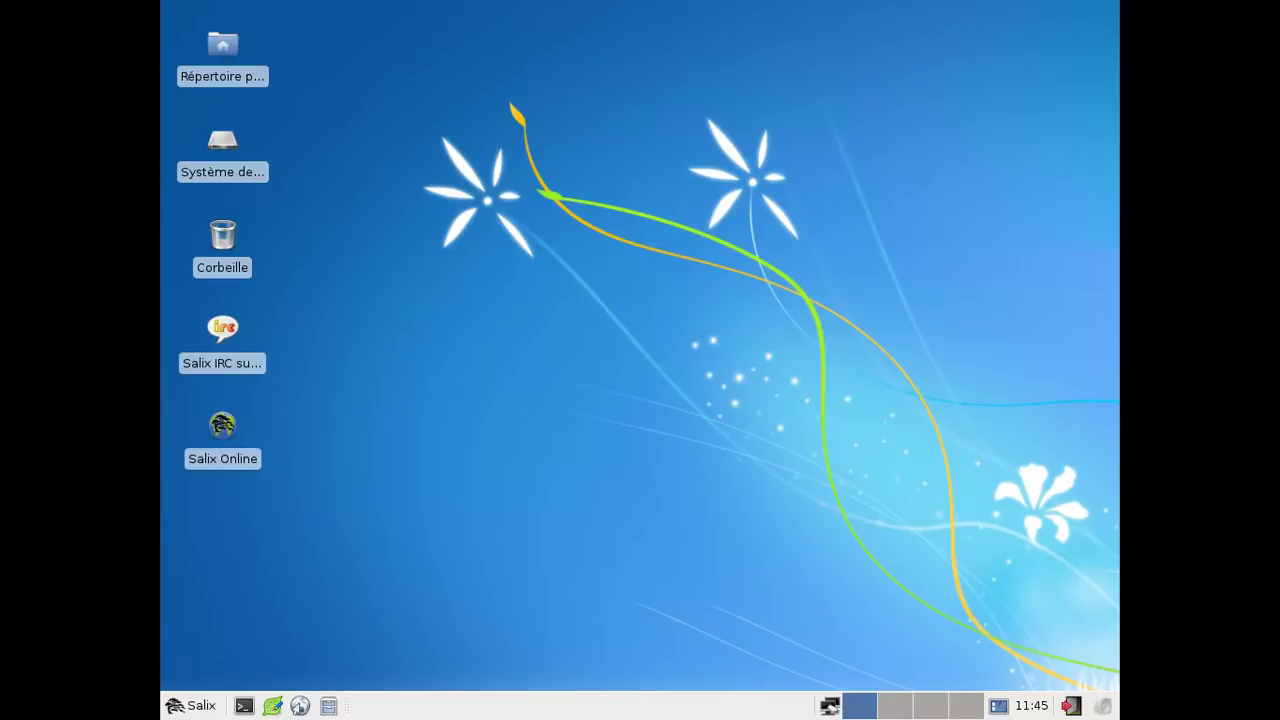
- Try to launch the default mail client and dismiss the resulting dialog
{"action": "left_click", "coordinate": [192, 705]}
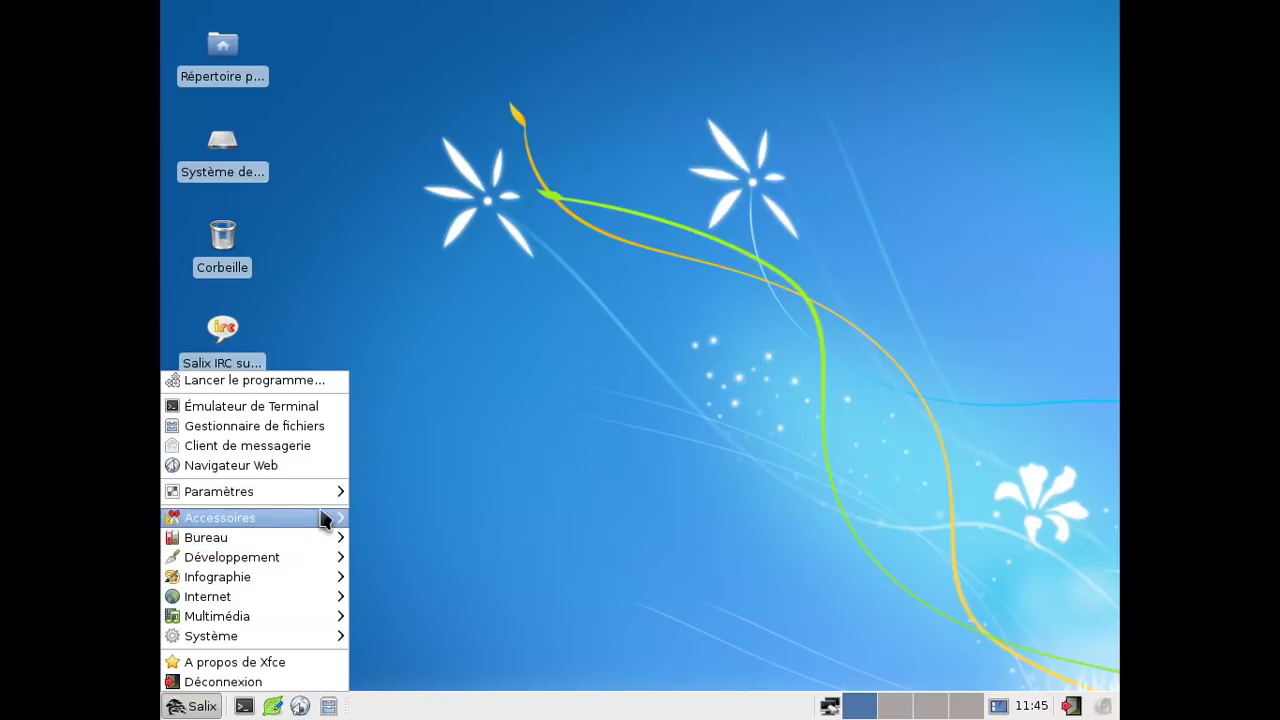
{"action": "left_click", "coordinate": [306, 446]}
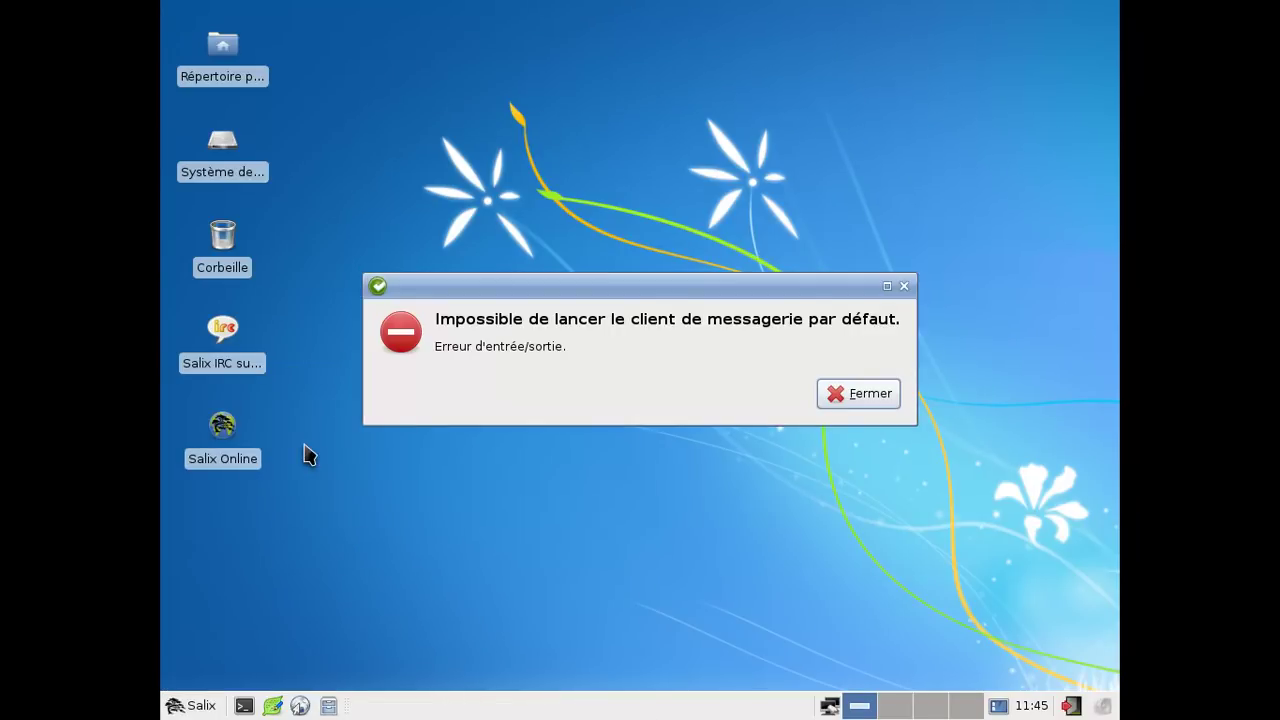
{"action": "left_click", "coordinate": [845, 395]}
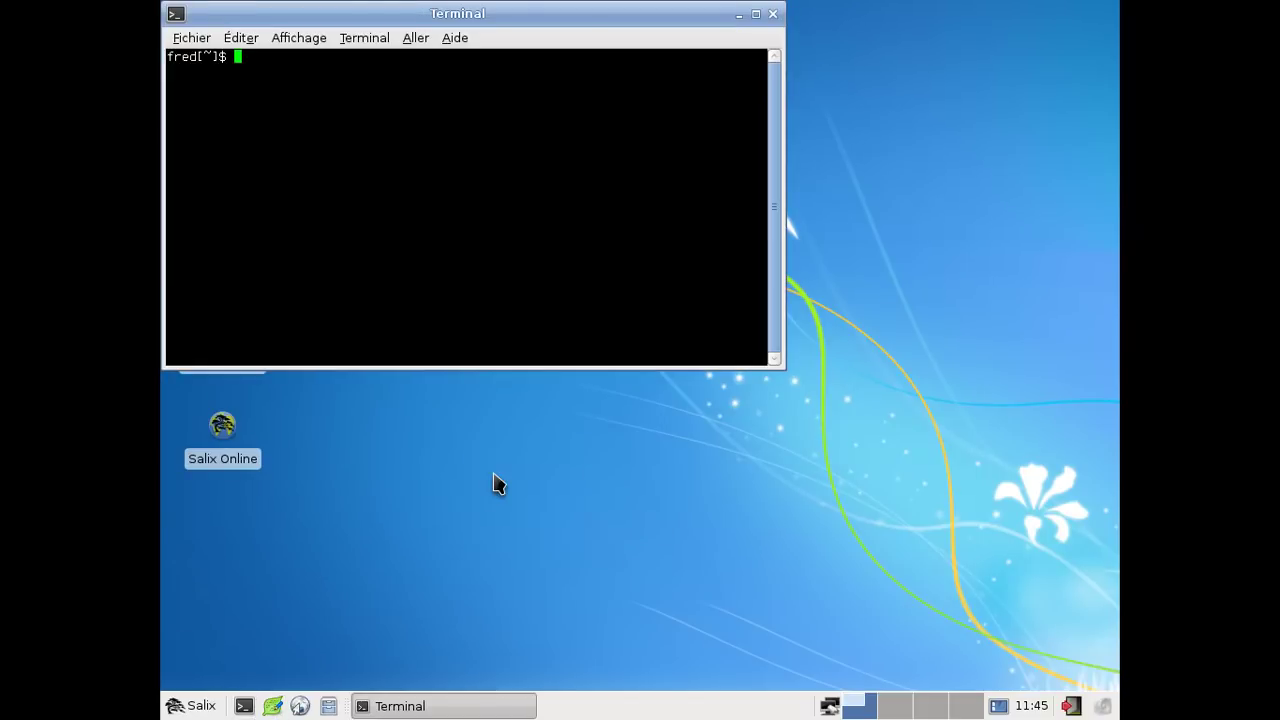
- Run "claws-mail &" in a terminal to check whether Claws Mail starts in the background
{"action": "type", "text": "aws-mail &"}
{"action": "key", "text": "Return"}
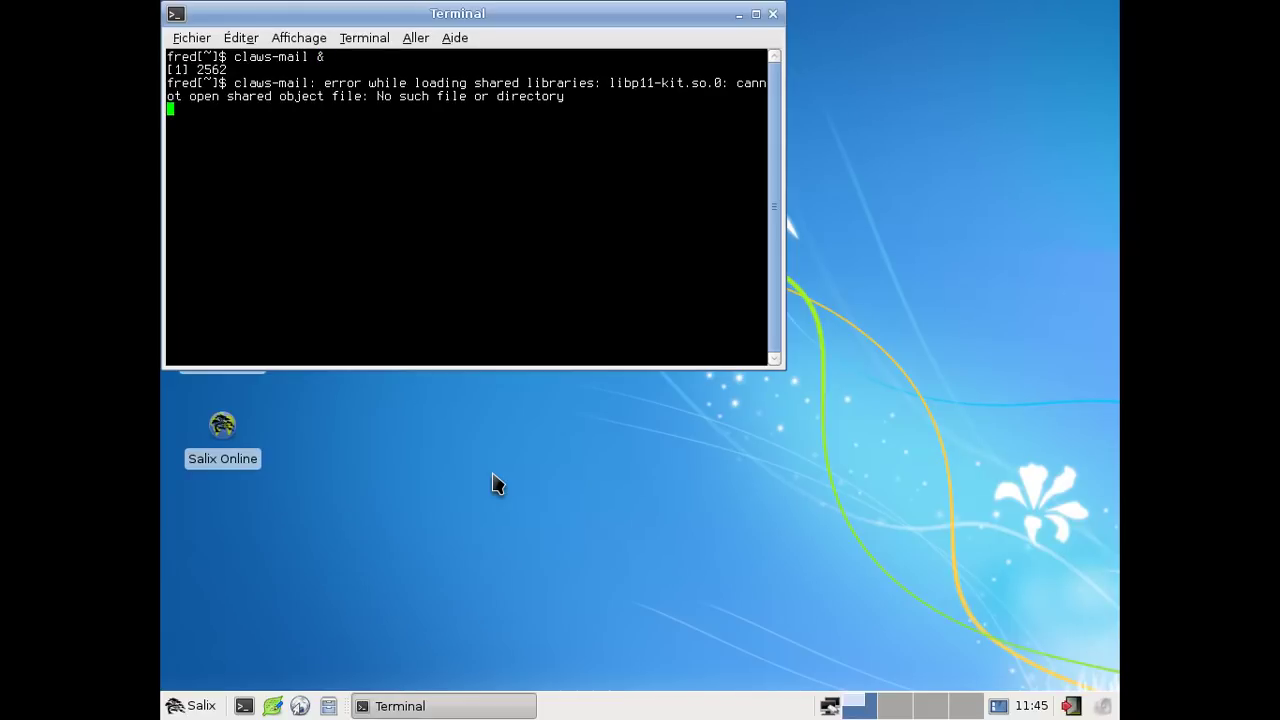
{"action": "key", "text": "Return"}
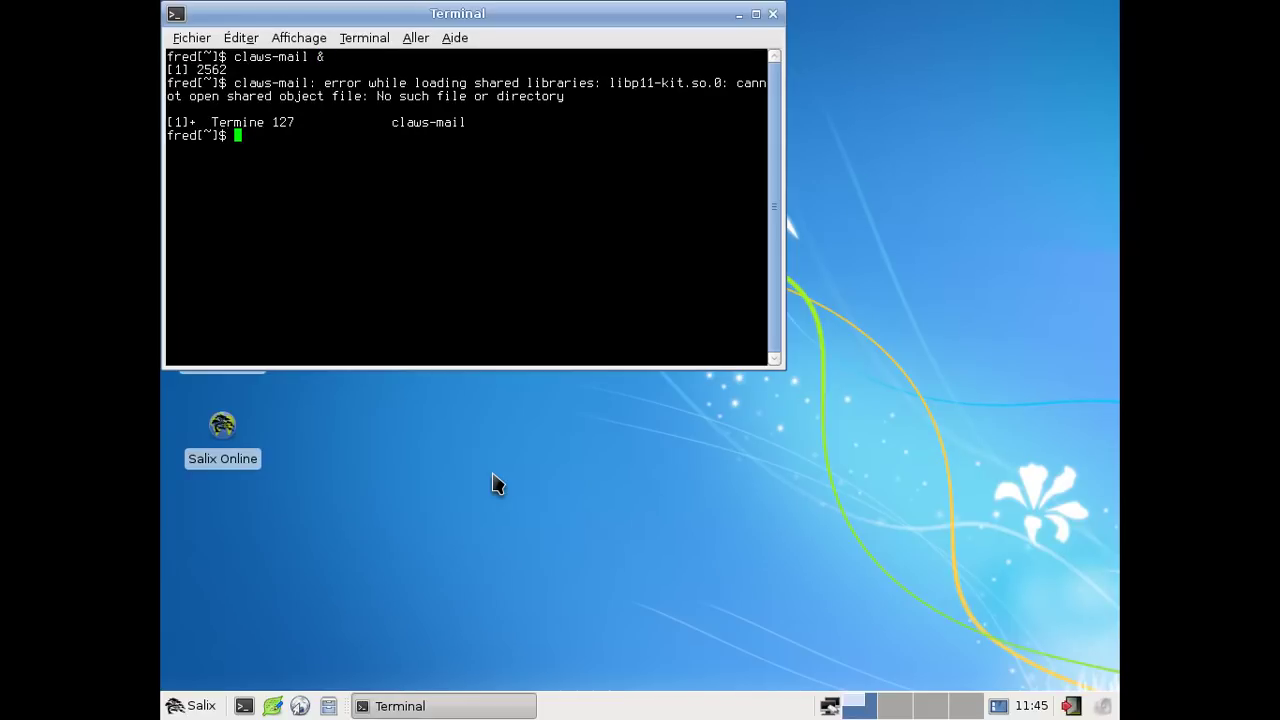
- Reopen the Gslapt package manager from the system tools, authenticating with the root password
{"action": "left_click", "coordinate": [192, 706]}
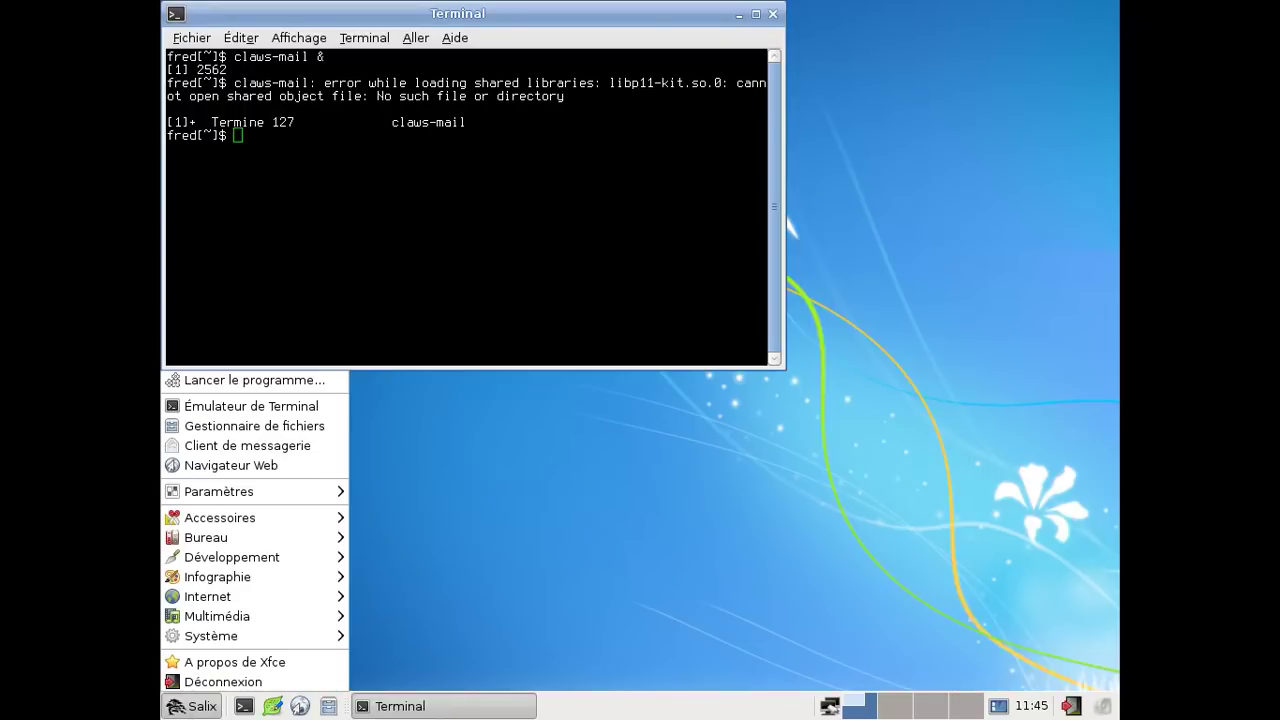
{"action": "mouse_move", "coordinate": [323, 500]}
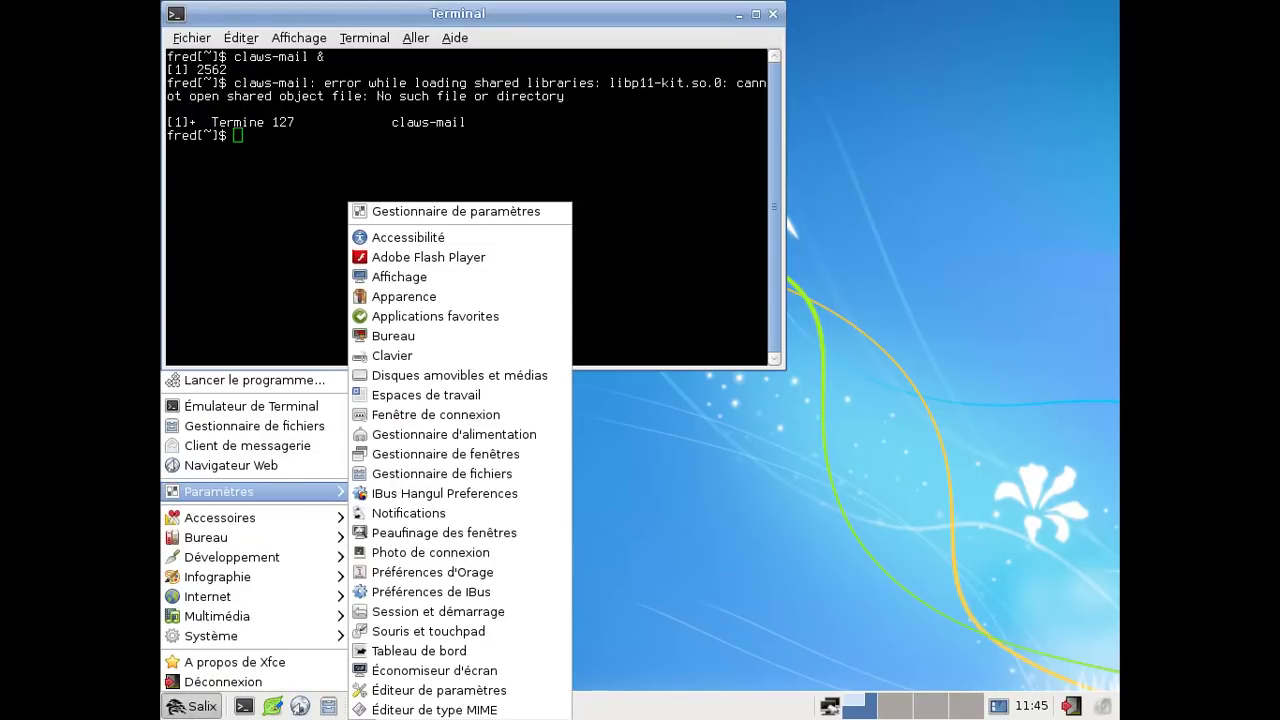
{"action": "mouse_move", "coordinate": [305, 515]}
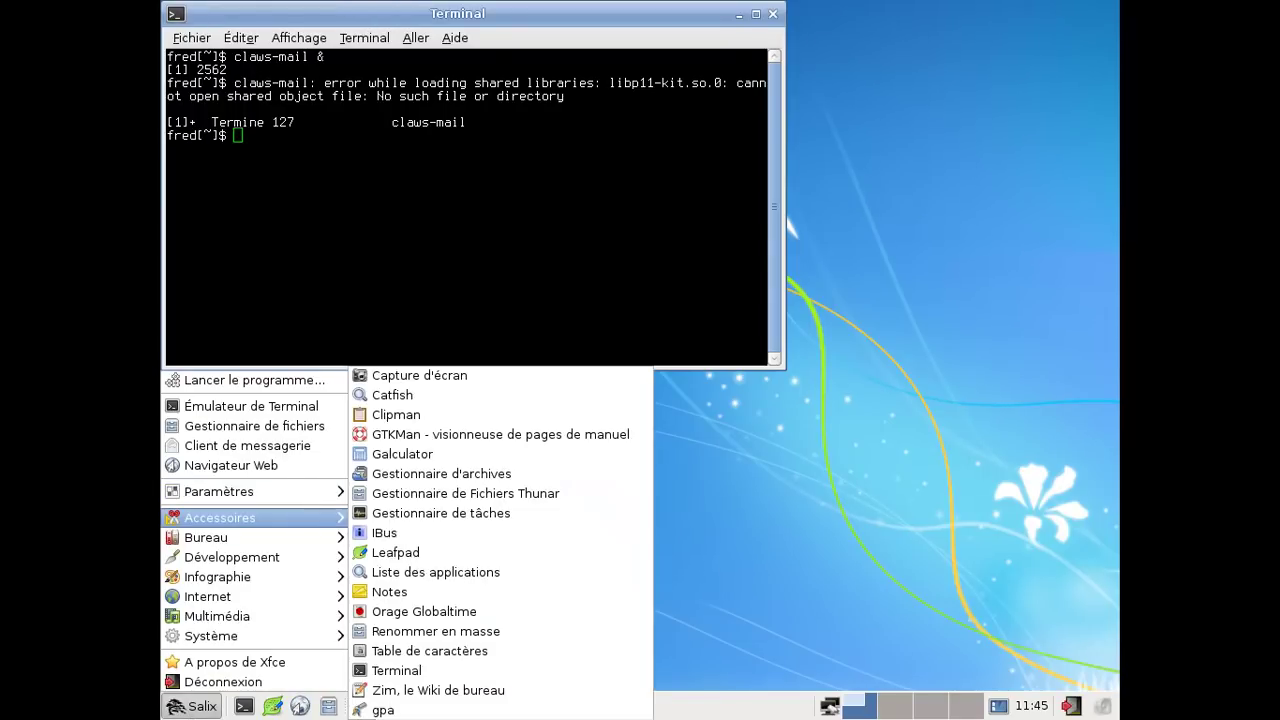
{"action": "mouse_move", "coordinate": [262, 616]}
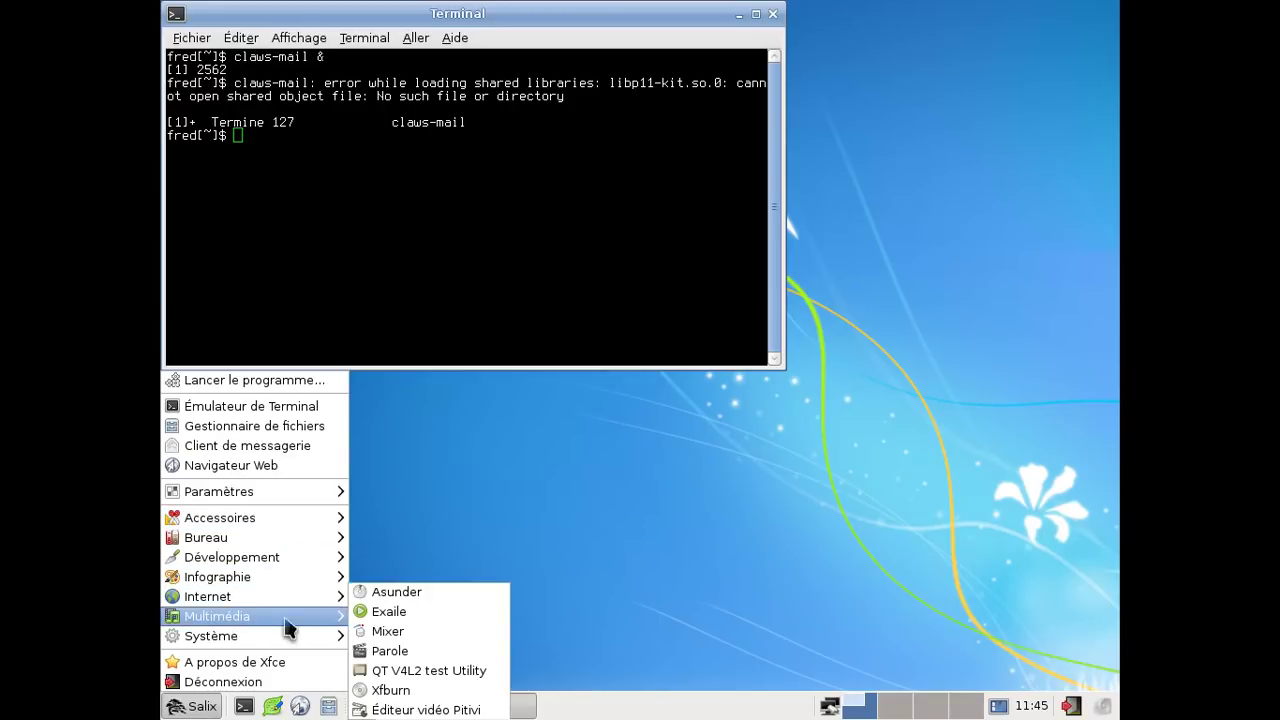
{"action": "mouse_move", "coordinate": [325, 636]}
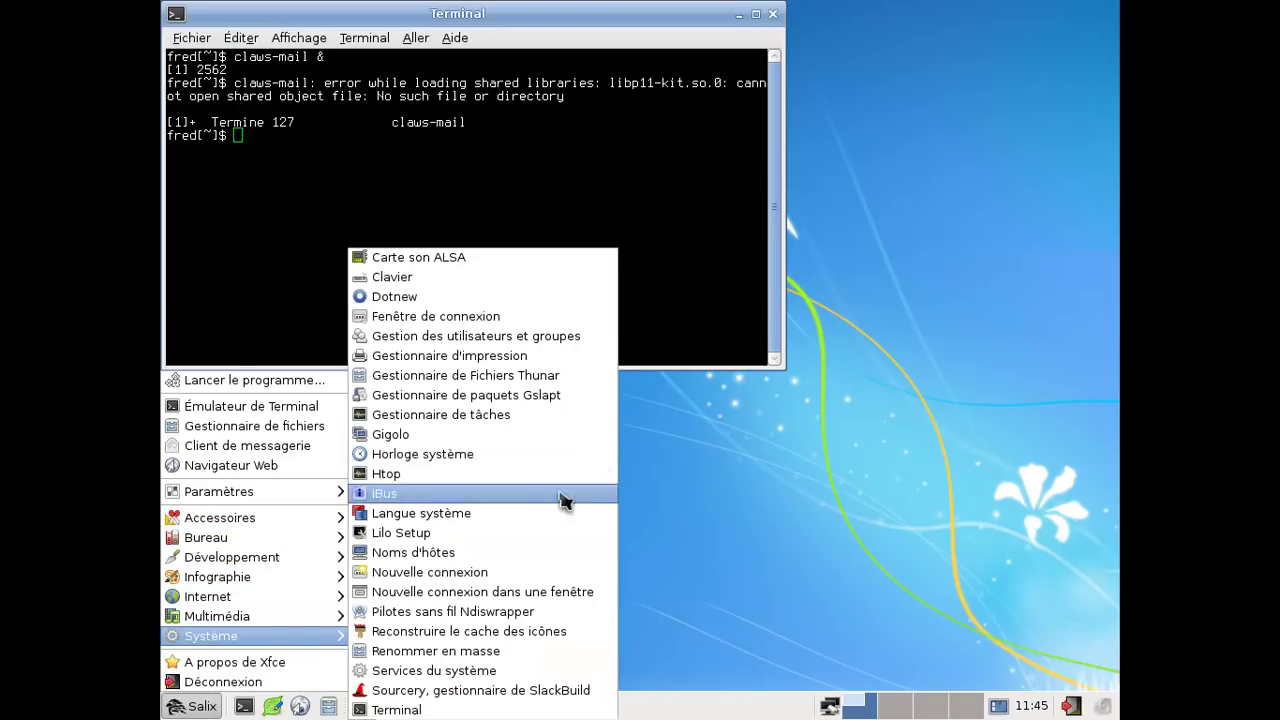
{"action": "left_click", "coordinate": [507, 402]}
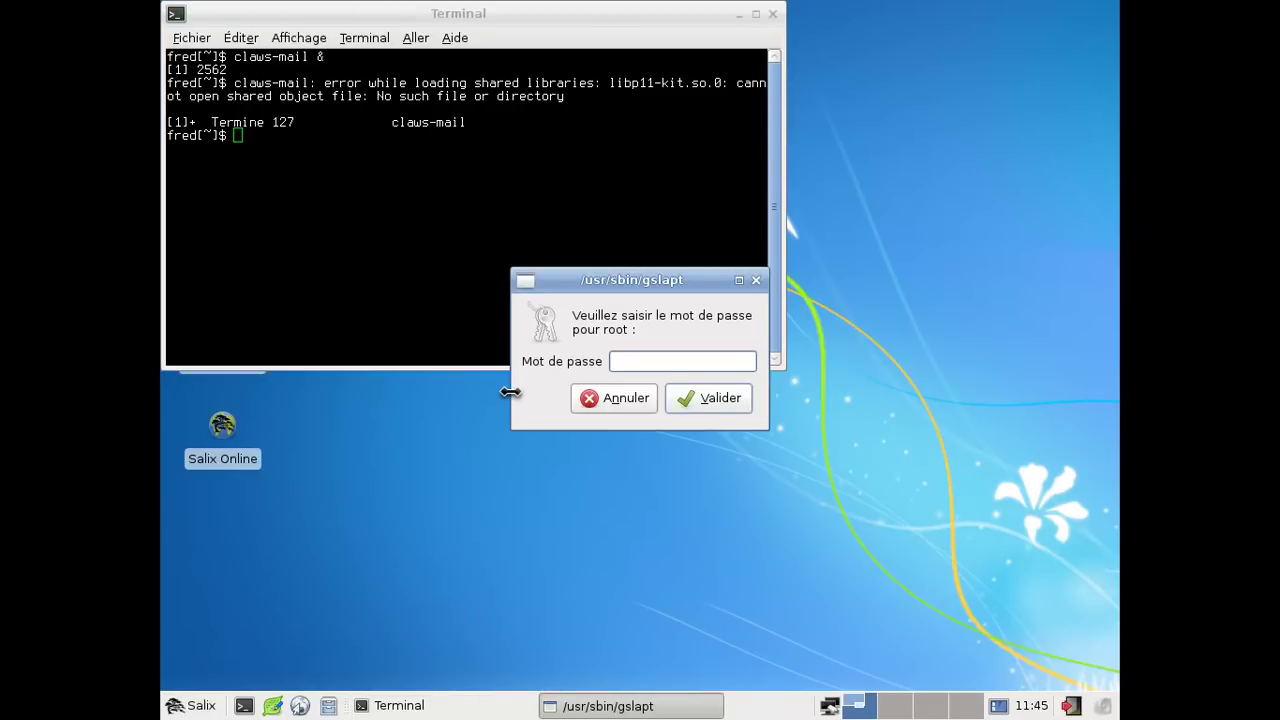
{"action": "key", "text": "Return"}
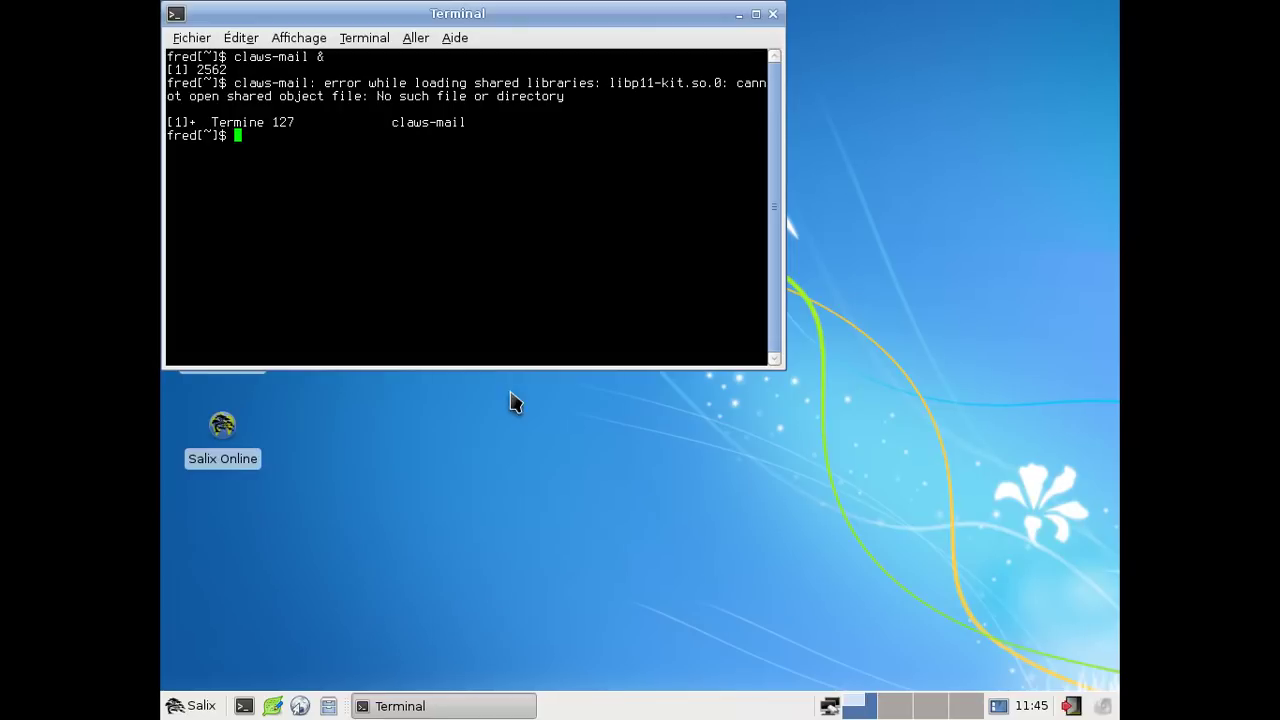
- Search Gslapt for polkit, mark polkit-gnome for installation, and apply the change
{"action": "type", "text": "polkit"}
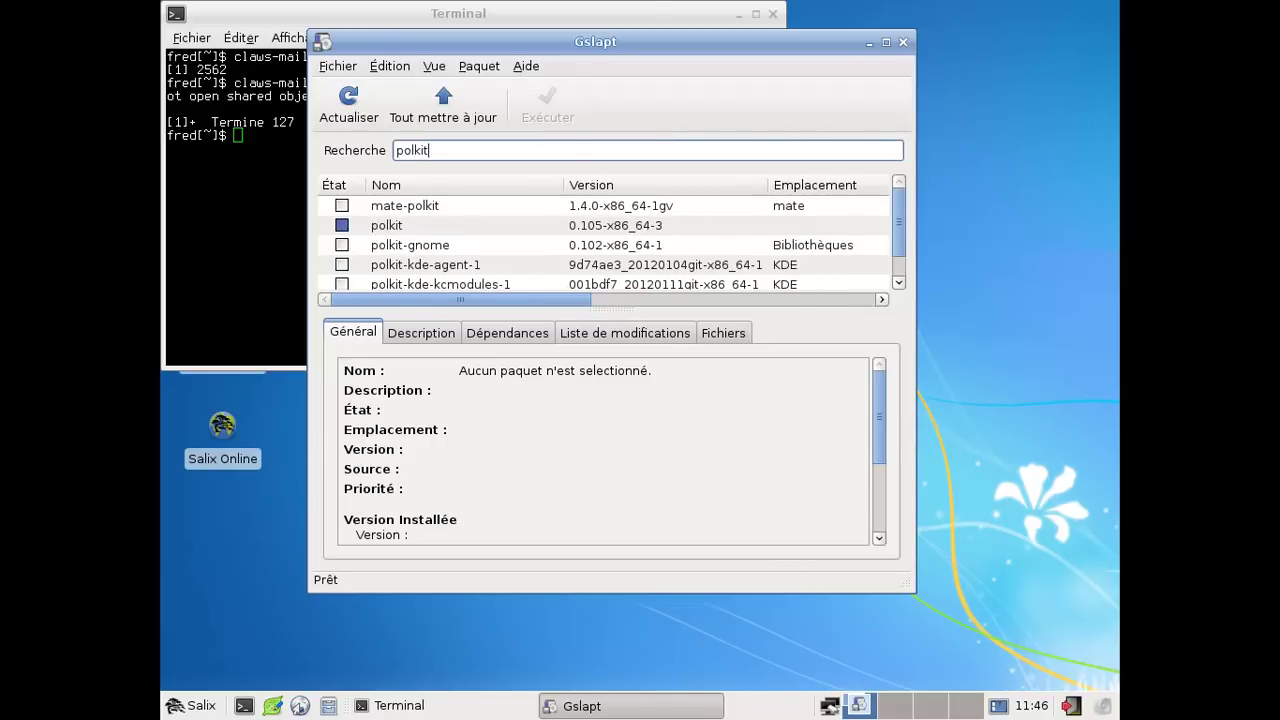
{"action": "left_click", "coordinate": [342, 247]}
{"action": "left_click", "coordinate": [374, 271]}
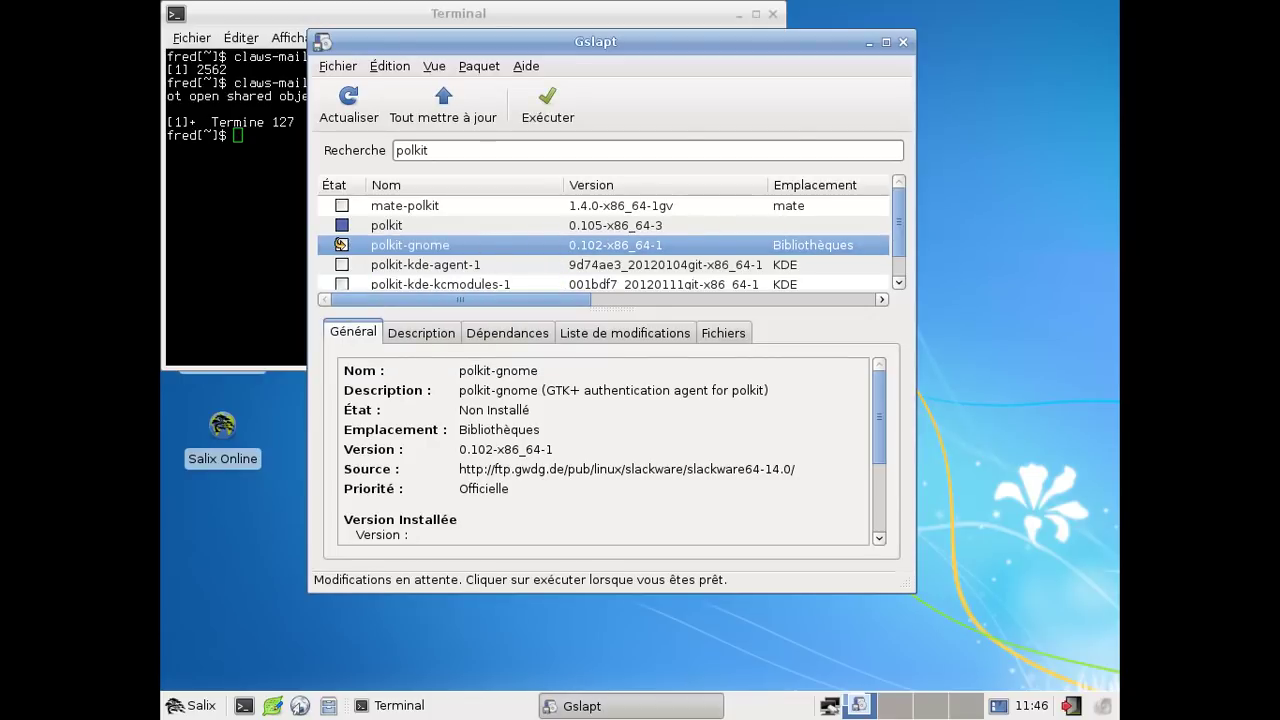
{"action": "left_click", "coordinate": [898, 283]}
{"action": "left_click", "coordinate": [898, 283]}
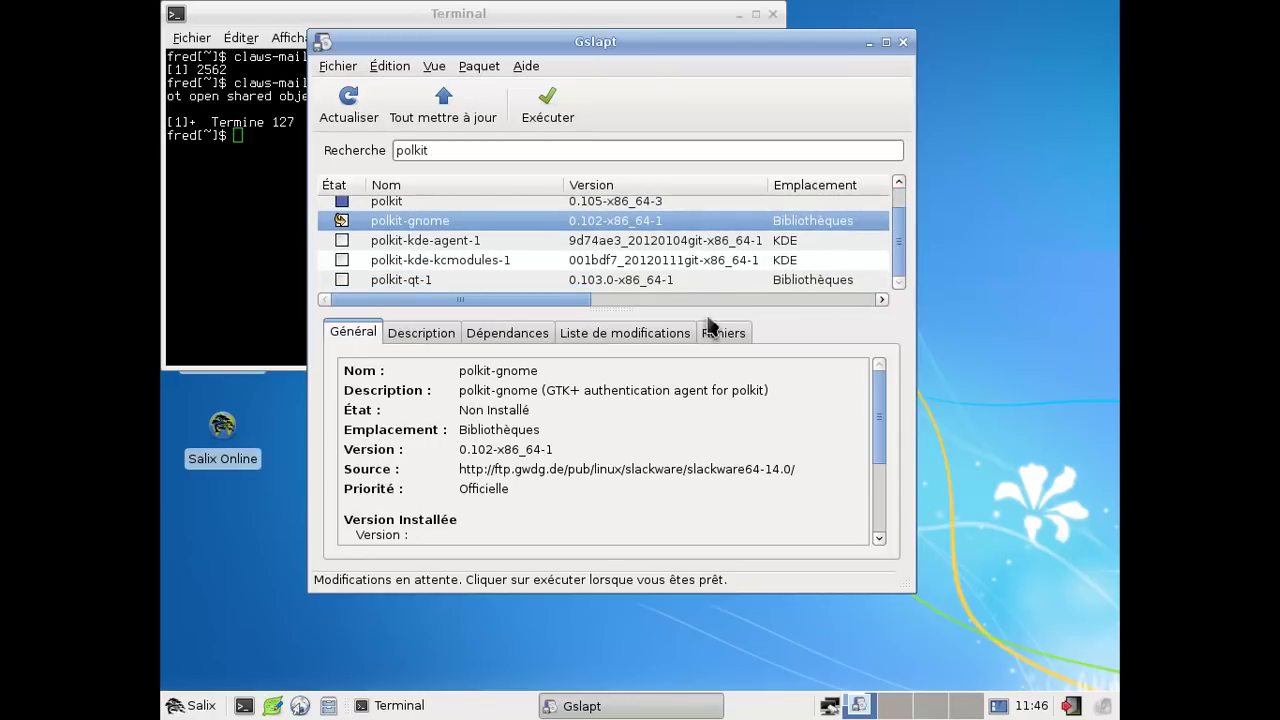
{"action": "left_click", "coordinate": [540, 112]}
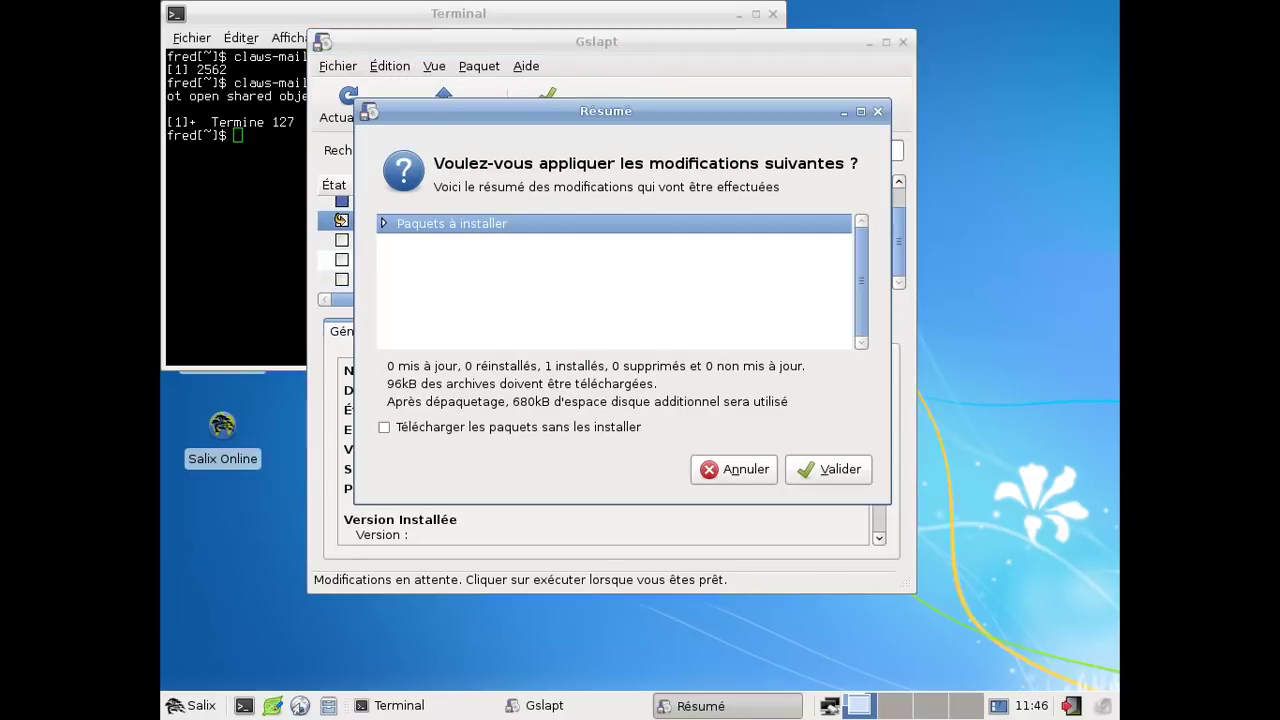
{"action": "left_click", "coordinate": [822, 468]}
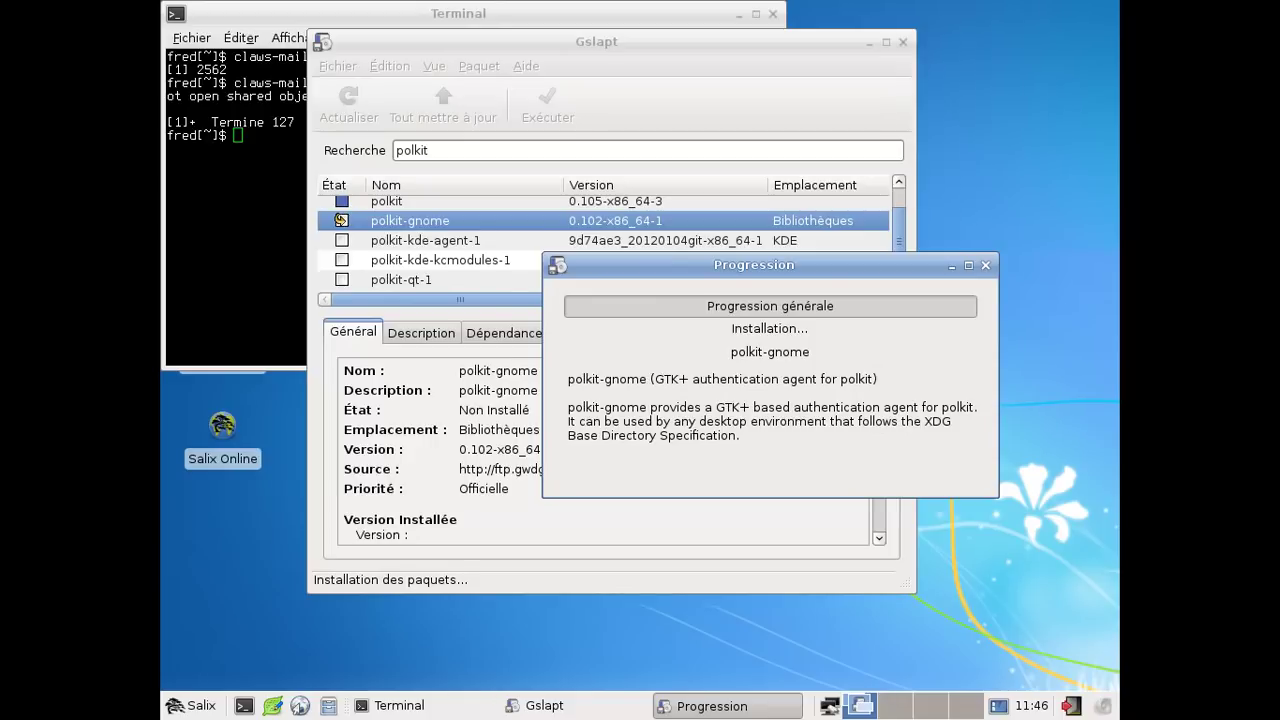
- Rerun "claws-mail &" in the terminal to retest Claws Mail, dismissing the package manager's completion notice
{"action": "left_click", "coordinate": [253, 195]}
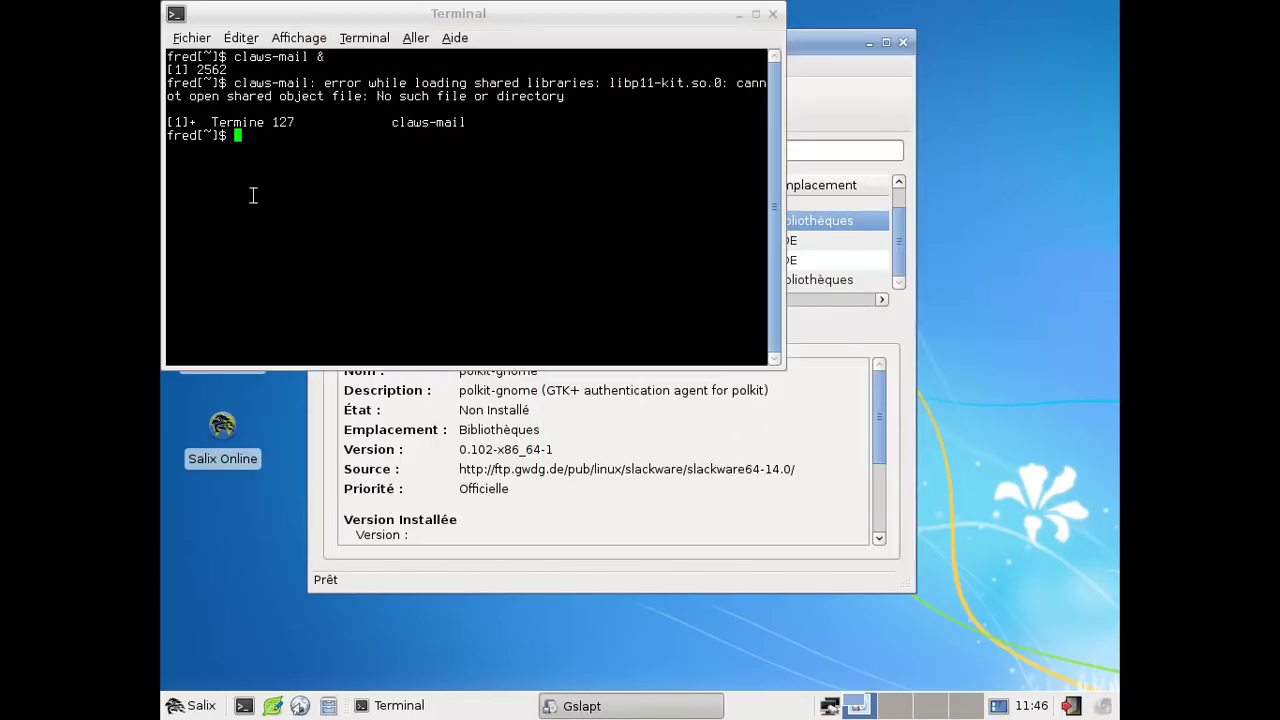
{"action": "key", "text": "Up"}
{"action": "key", "text": "Return"}
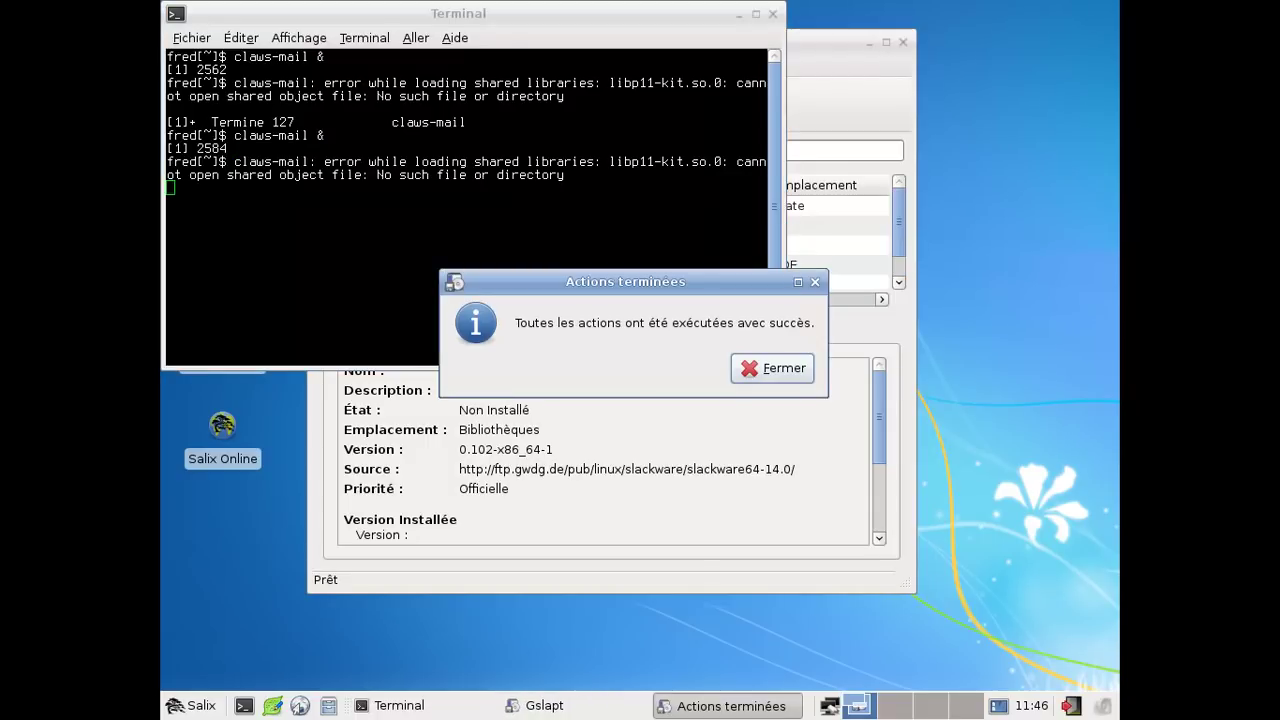
{"action": "key", "text": "Return"}
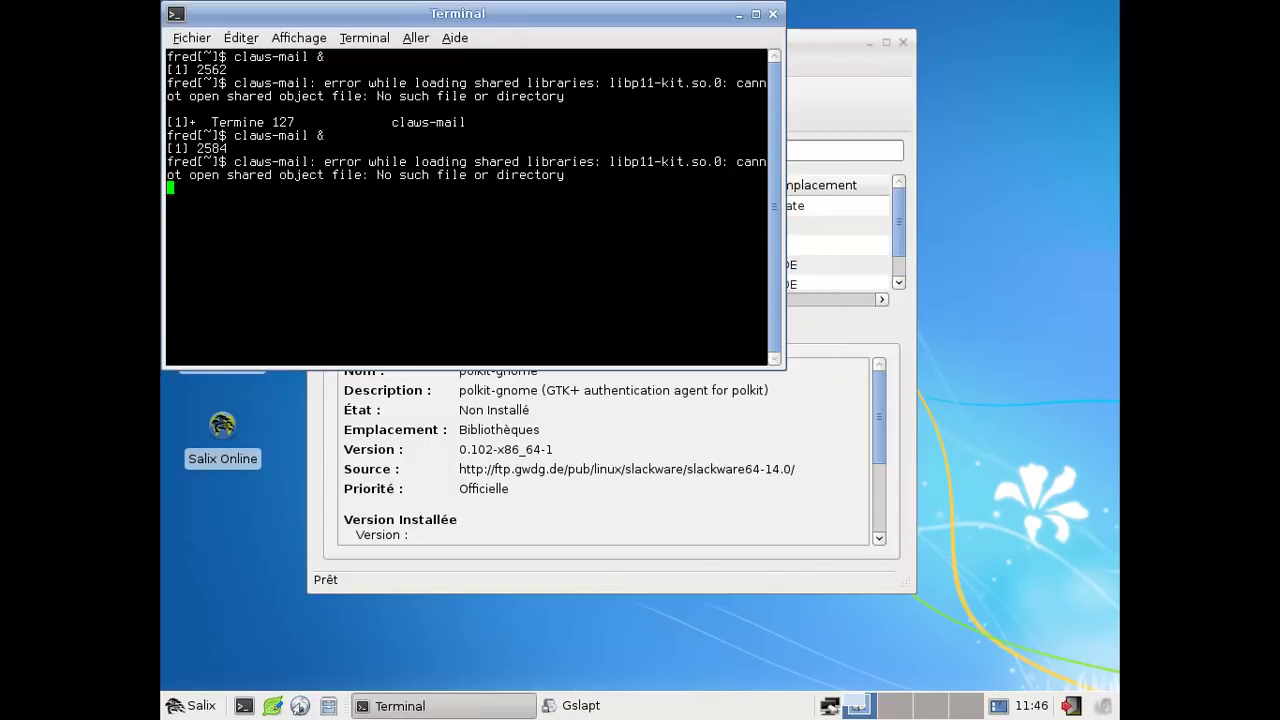
{"action": "key", "text": "Return"}
{"action": "key", "text": "Up"}
{"action": "key", "text": "Return"}
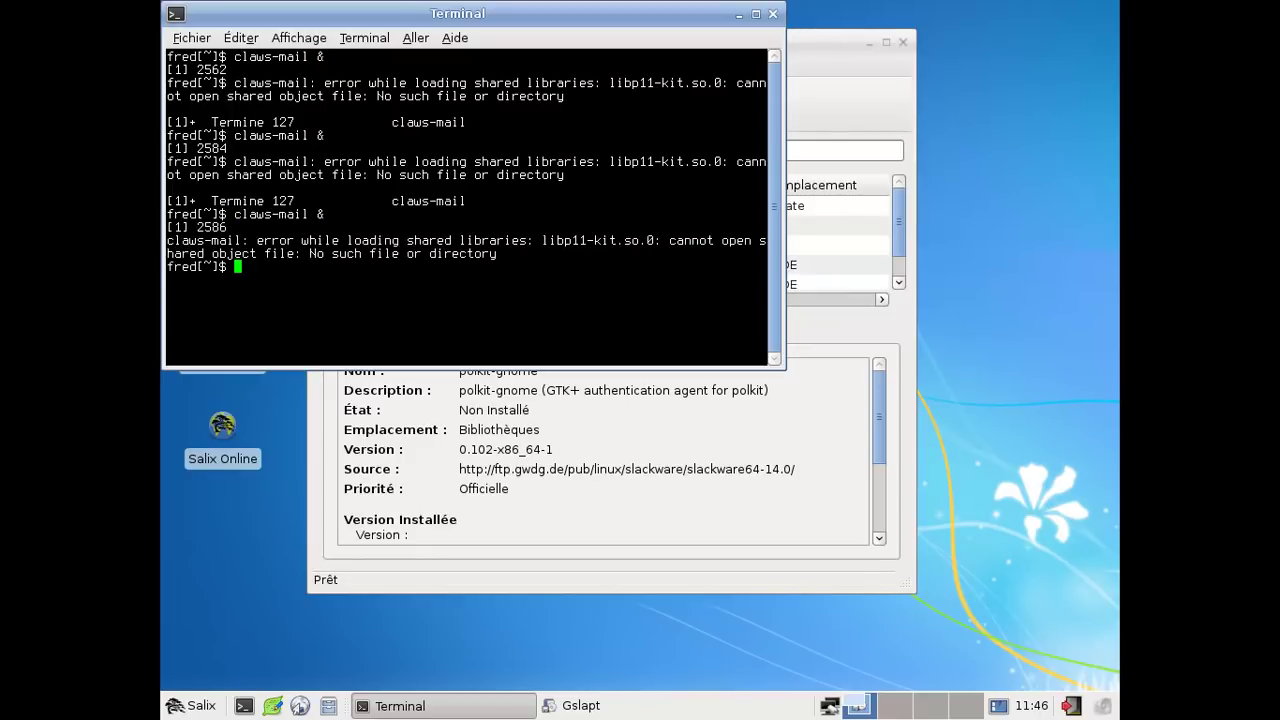
- Mark mate-polkit for installation in Gslapt and apply the change
{"action": "left_click", "coordinate": [875, 88]}
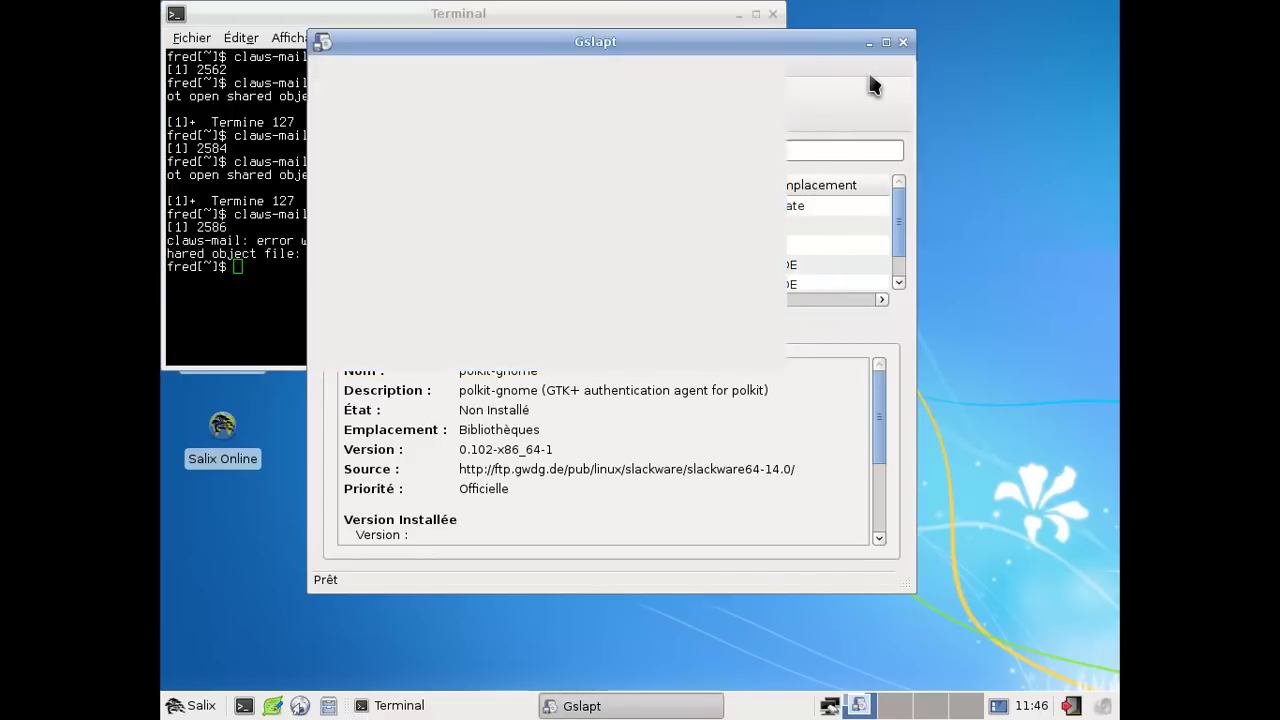
{"action": "right_click", "coordinate": [344, 207]}
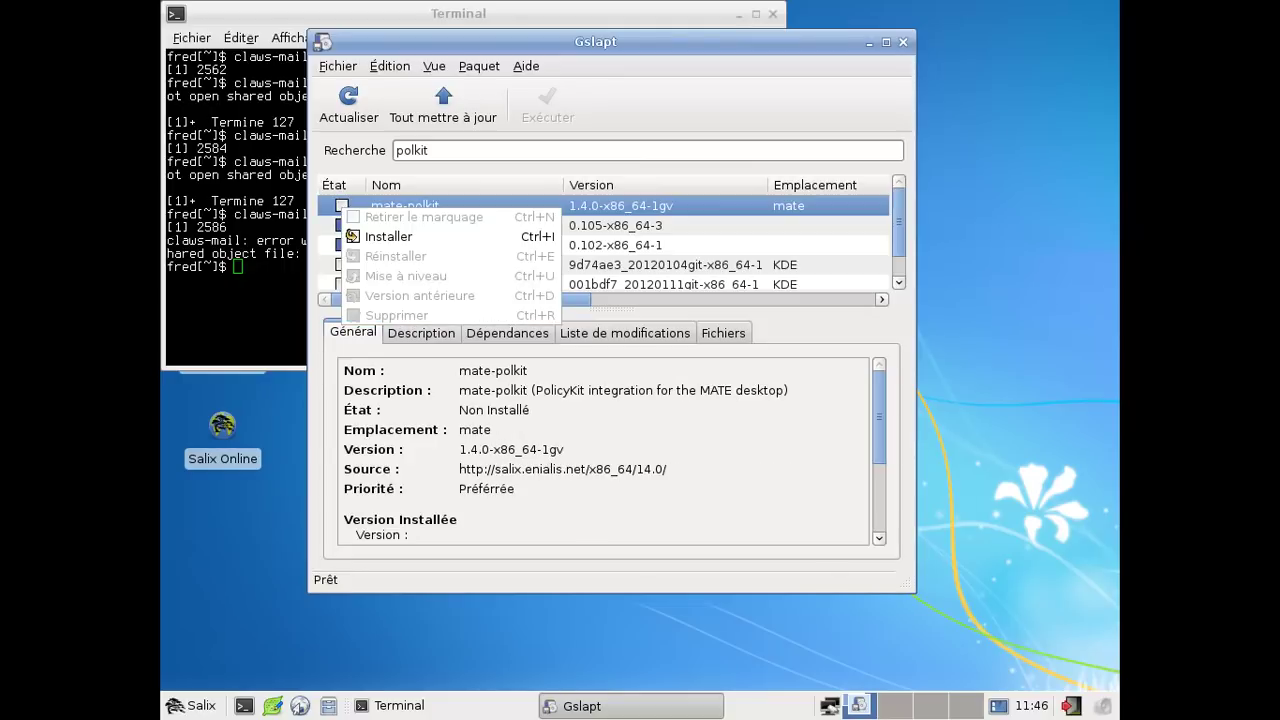
{"action": "left_click", "coordinate": [390, 238]}
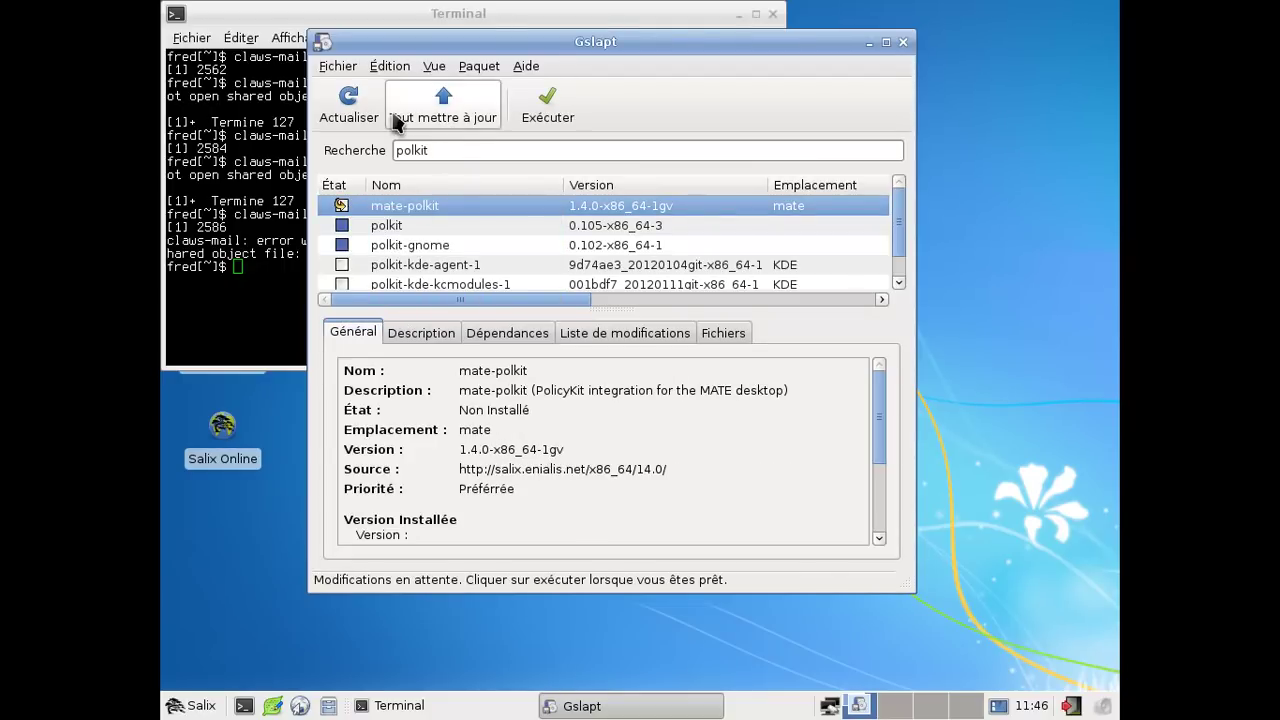
{"action": "left_click", "coordinate": [550, 112]}
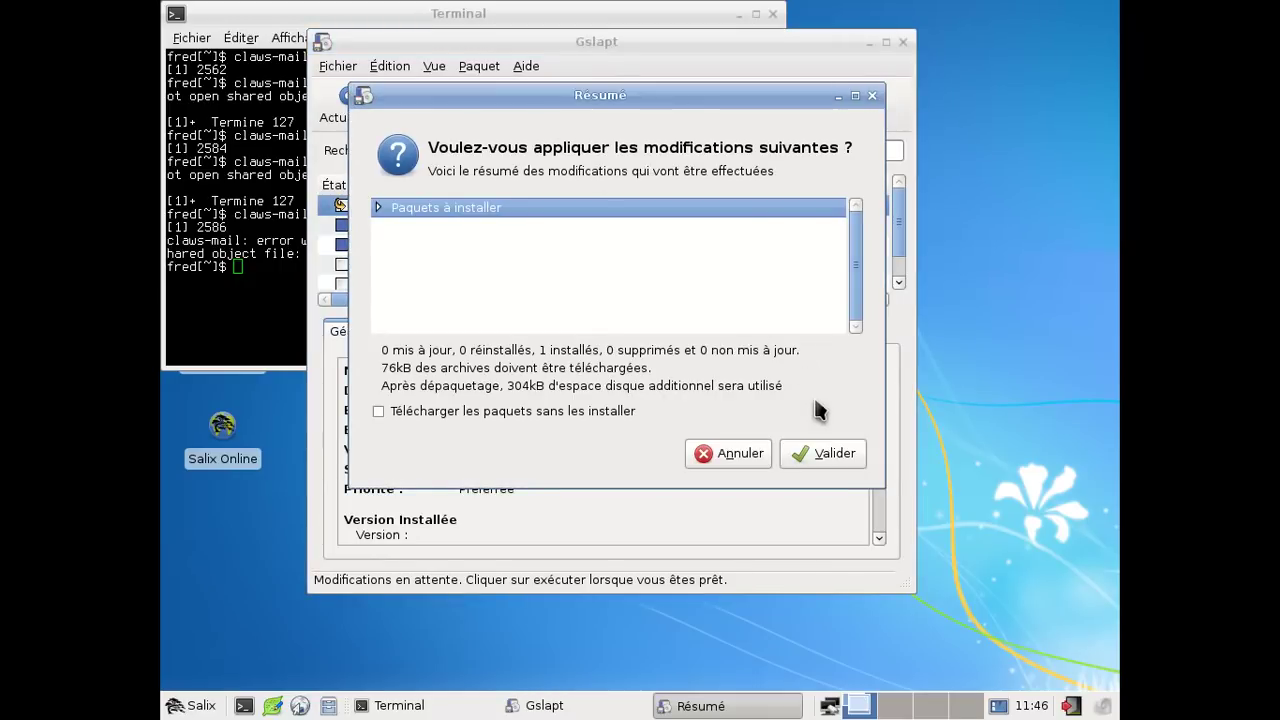
{"action": "left_click", "coordinate": [822, 454]}
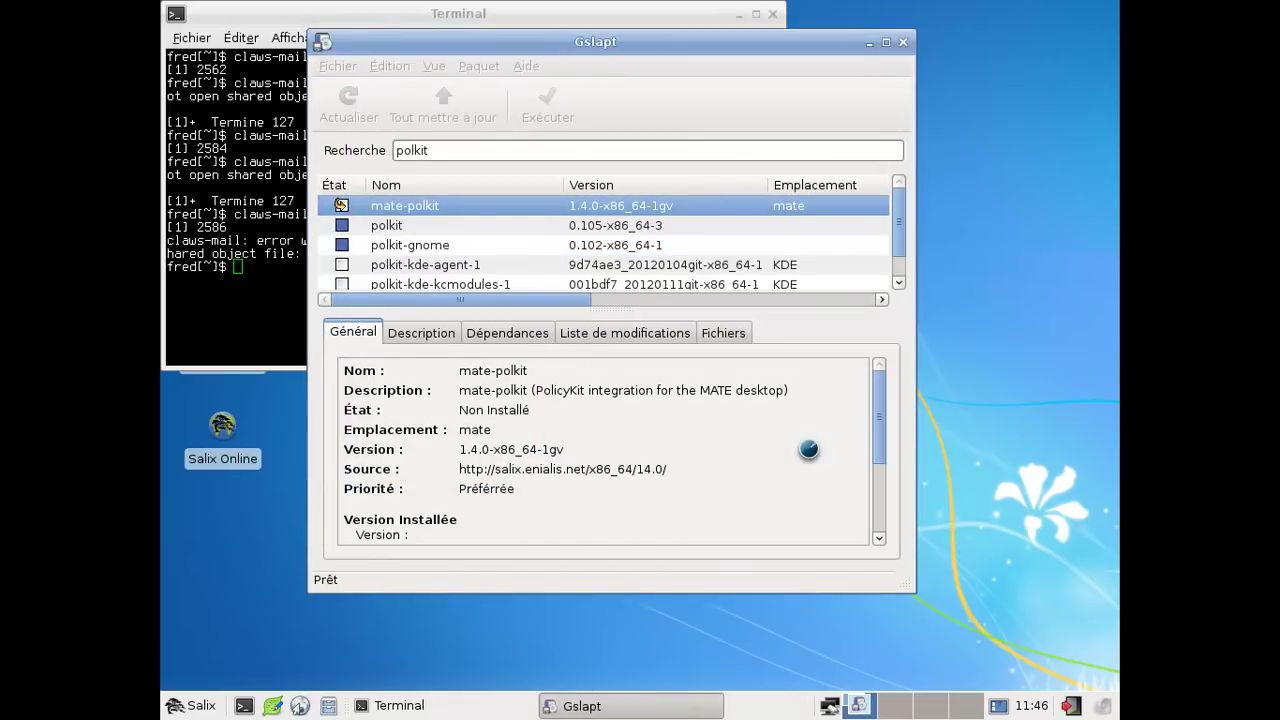